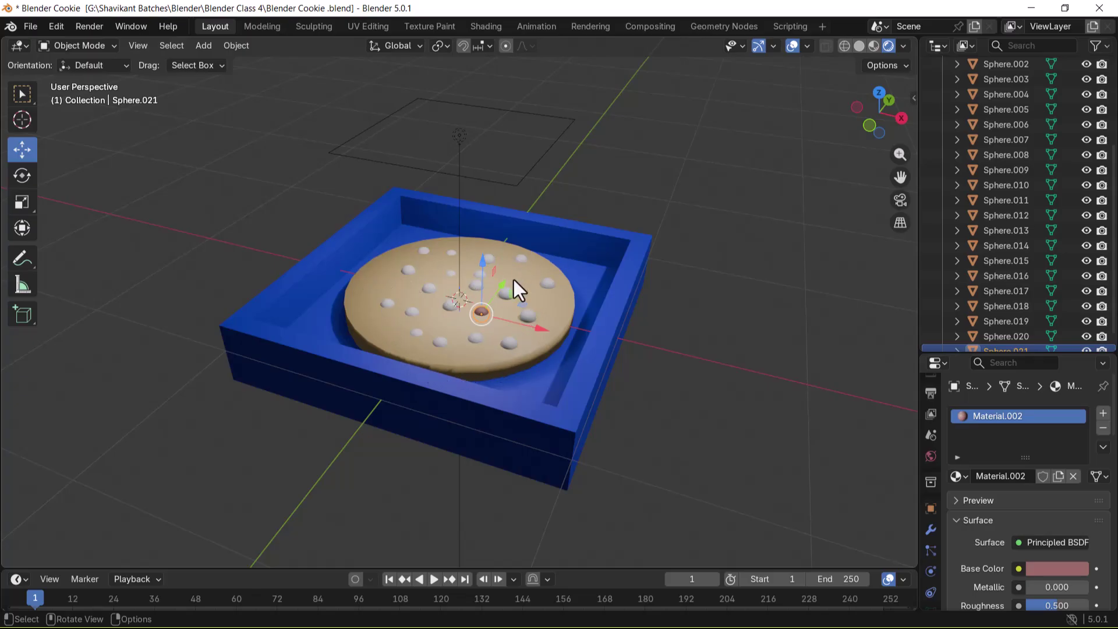
# Step: Switch to the PowerPoint presentation to read the MATERIAL LINK slide, and return to the Blender cookie scene
pyautogui.hotkey('alt', 'Tab')
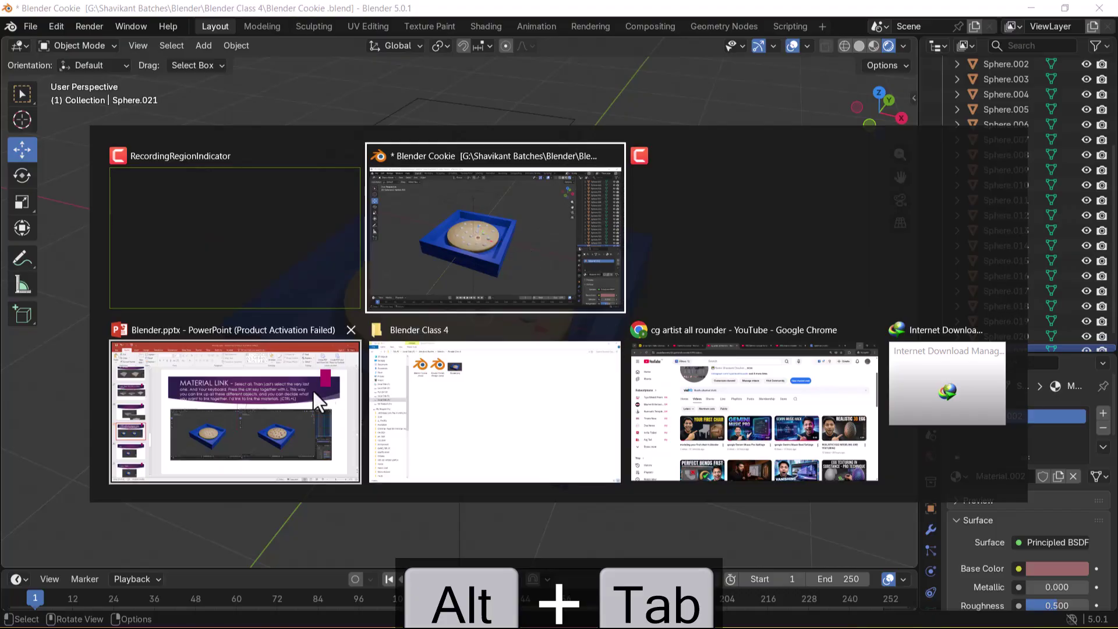
pyautogui.click(321, 390)
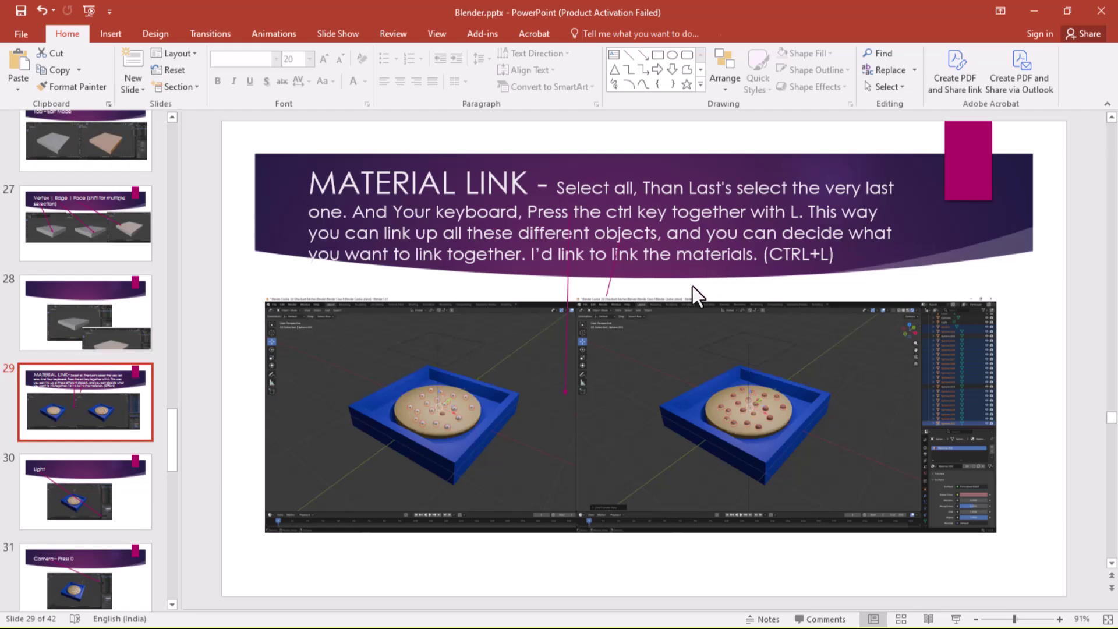
pyautogui.hotkey('alt', 'Tab')
pyautogui.hotkey('alt', 'Tab')
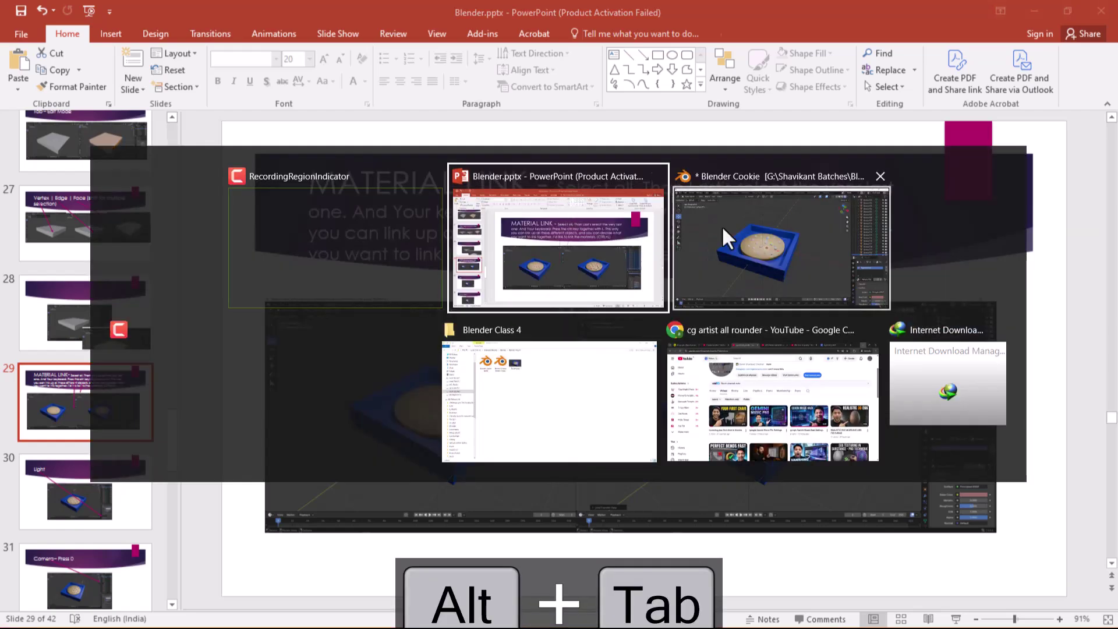
pyautogui.hotkey('alt', 'Tab')
# Step: Clear the selection and select the grey chips on the left half of the cookie, undoing the accidental selection of the cookie itself
pyautogui.click(663, 372)
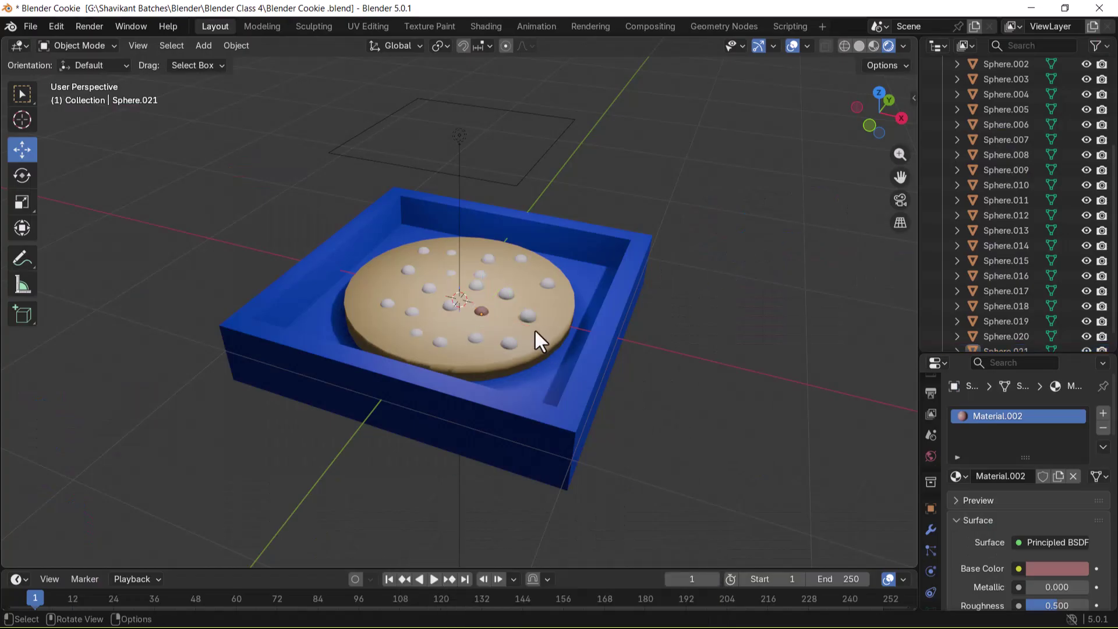
pyautogui.click(450, 308)
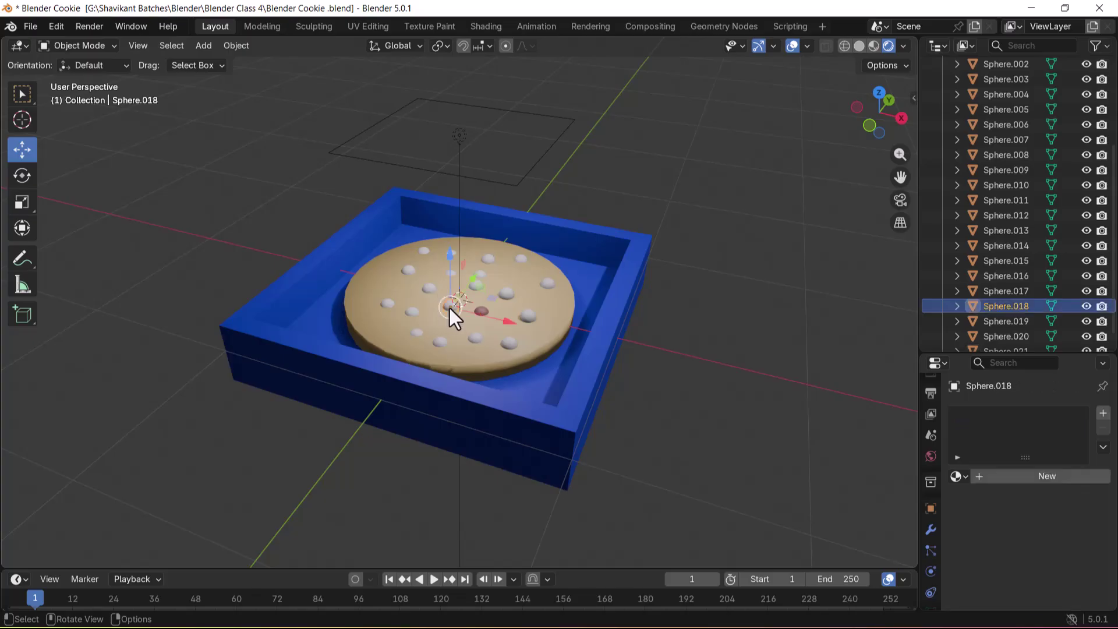
pyautogui.keyDown('shift'); pyautogui.click(441, 345); pyautogui.keyUp('shift')
pyautogui.keyDown('shift'); pyautogui.click(417, 336); pyautogui.keyUp('shift')
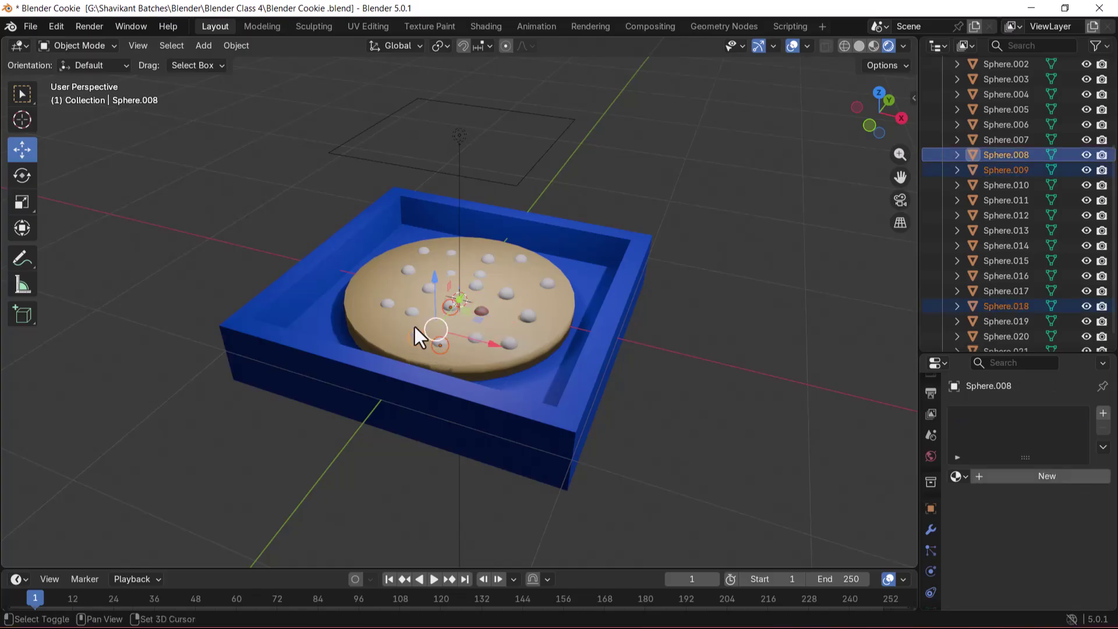
pyautogui.keyDown('shift'); pyautogui.click(411, 313); pyautogui.keyUp('shift')
pyautogui.keyDown('shift'); pyautogui.click(386, 304); pyautogui.keyUp('shift')
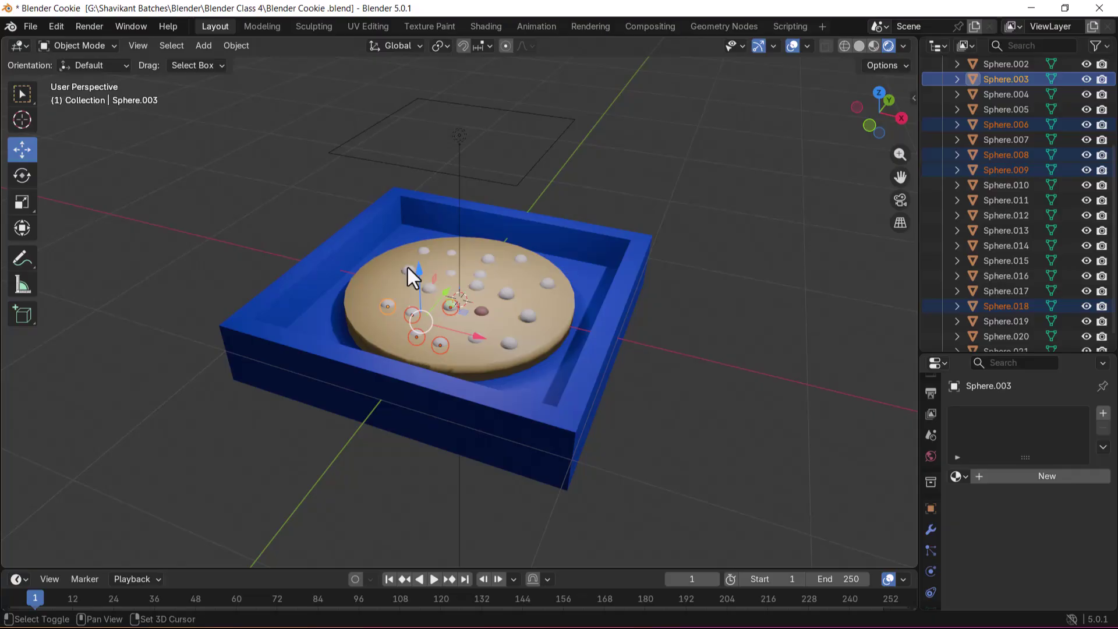
pyautogui.keyDown('shift'); pyautogui.click(408, 268); pyautogui.keyUp('shift')
pyautogui.keyDown('shift'); pyautogui.click(432, 275); pyautogui.keyUp('shift')
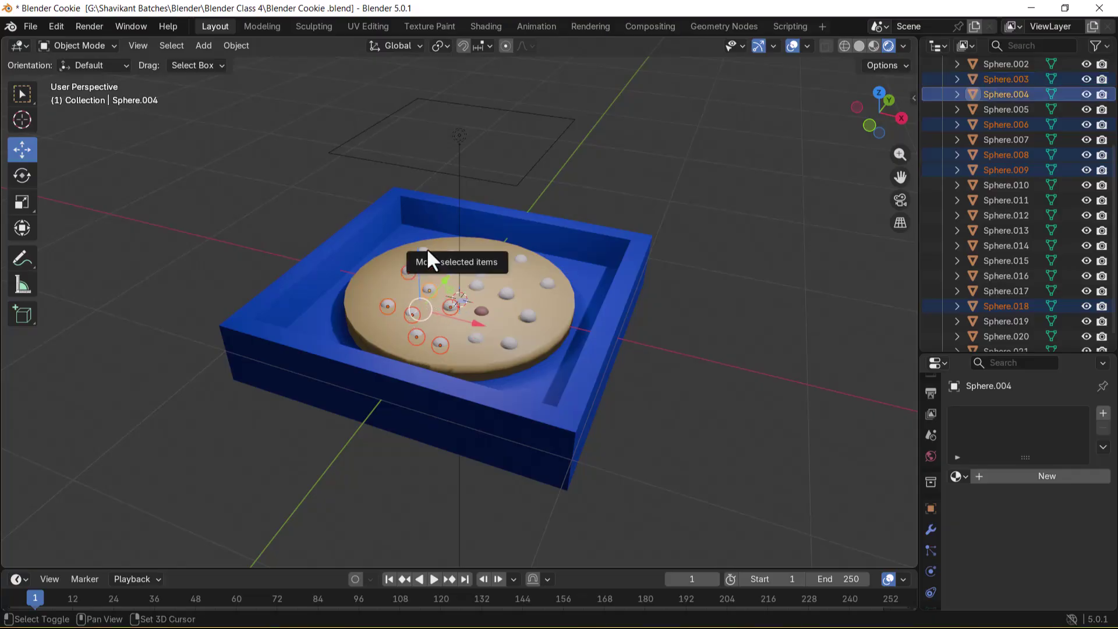
pyautogui.keyDown('shift'); pyautogui.click(427, 251); pyautogui.keyUp('shift')
pyautogui.keyDown('shift'); pyautogui.click(452, 254); pyautogui.keyUp('shift')
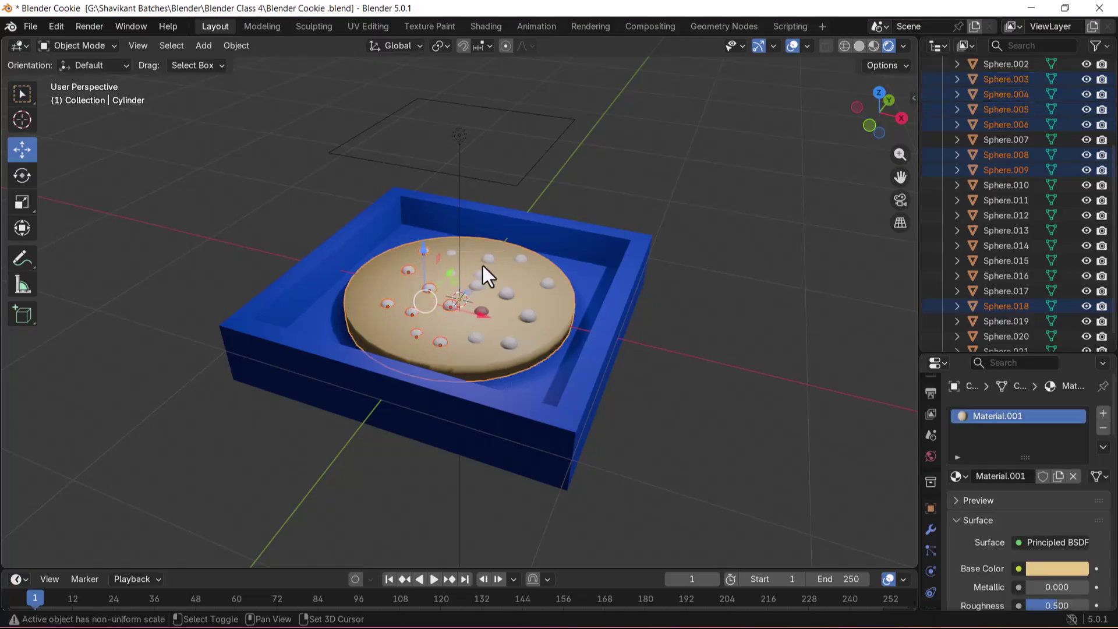
pyautogui.hotkey('ctrl', 'z')
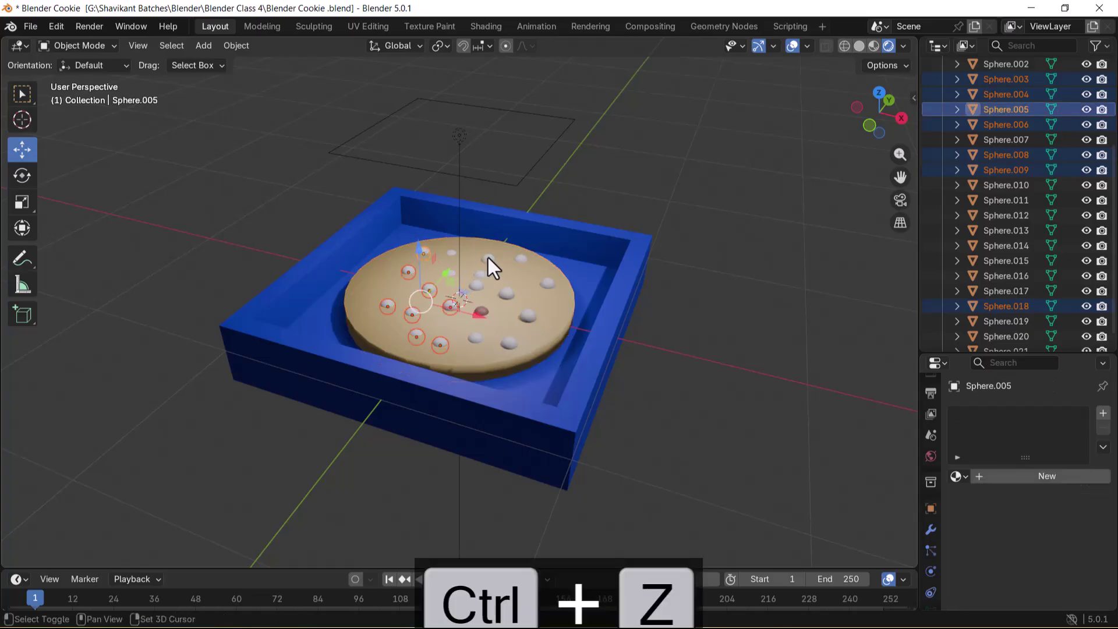
# Step: Add the remaining grey chips at the cookie's back, centre, right and front to the selection
pyautogui.keyDown('shift'); pyautogui.click(488, 258); pyautogui.keyUp('shift')
pyautogui.scroll(3, 470, 264)
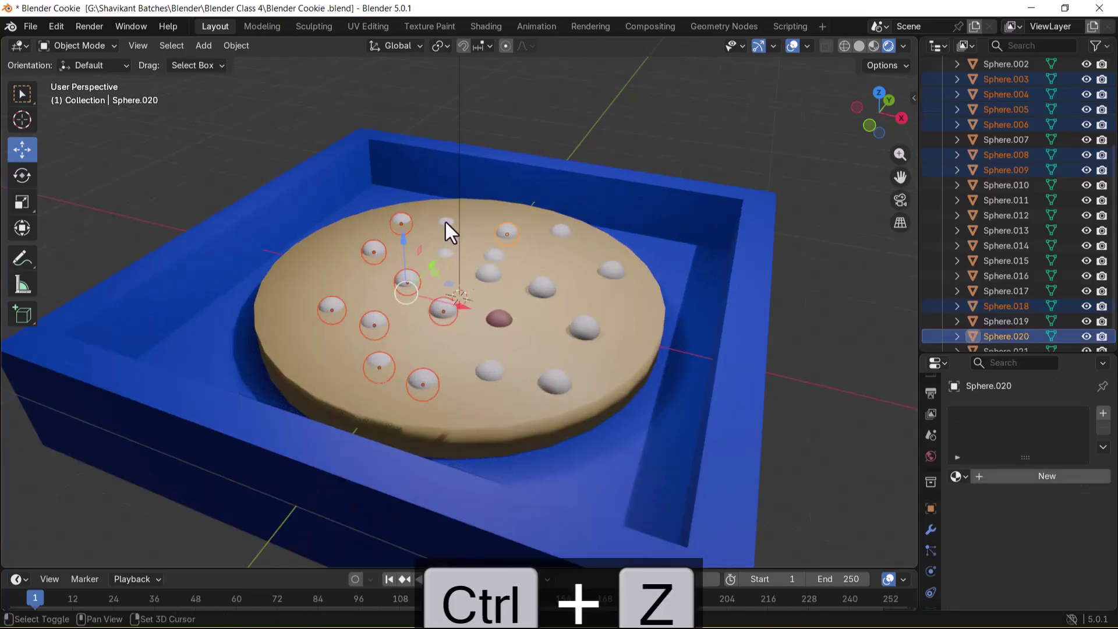
pyautogui.keyDown('shift'); pyautogui.click(446, 223); pyautogui.keyUp('shift')
pyautogui.keyDown('shift'); pyautogui.click(449, 256); pyautogui.keyUp('shift')
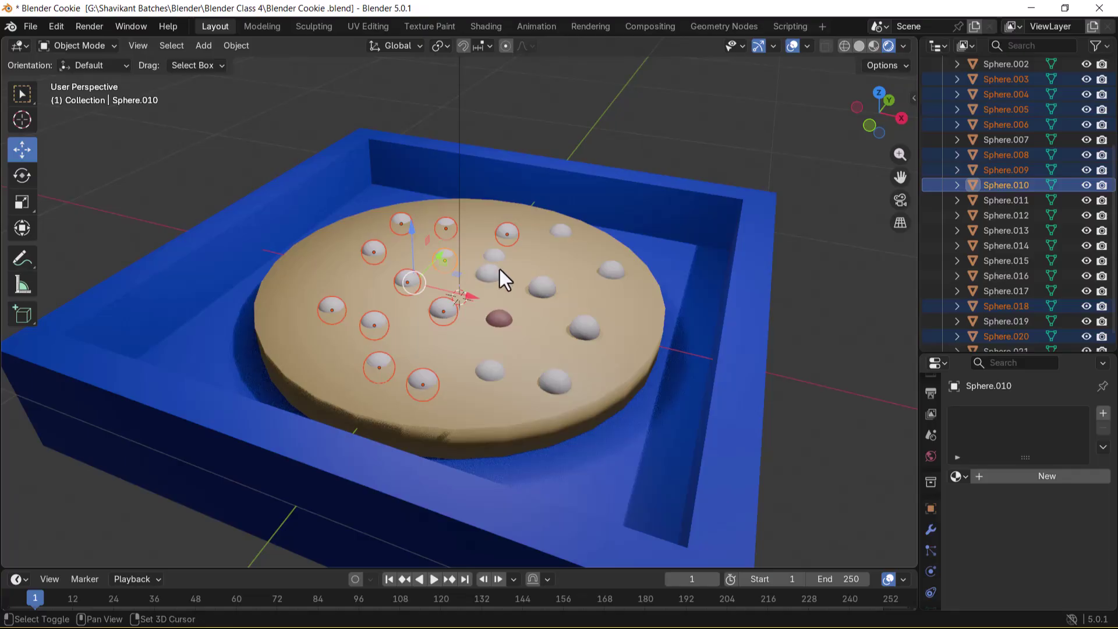
pyautogui.keyDown('shift'); pyautogui.click(495, 258); pyautogui.keyUp('shift')
pyautogui.keyDown('shift'); pyautogui.click(491, 274); pyautogui.keyUp('shift')
pyautogui.keyDown('shift'); pyautogui.click(547, 286); pyautogui.keyUp('shift')
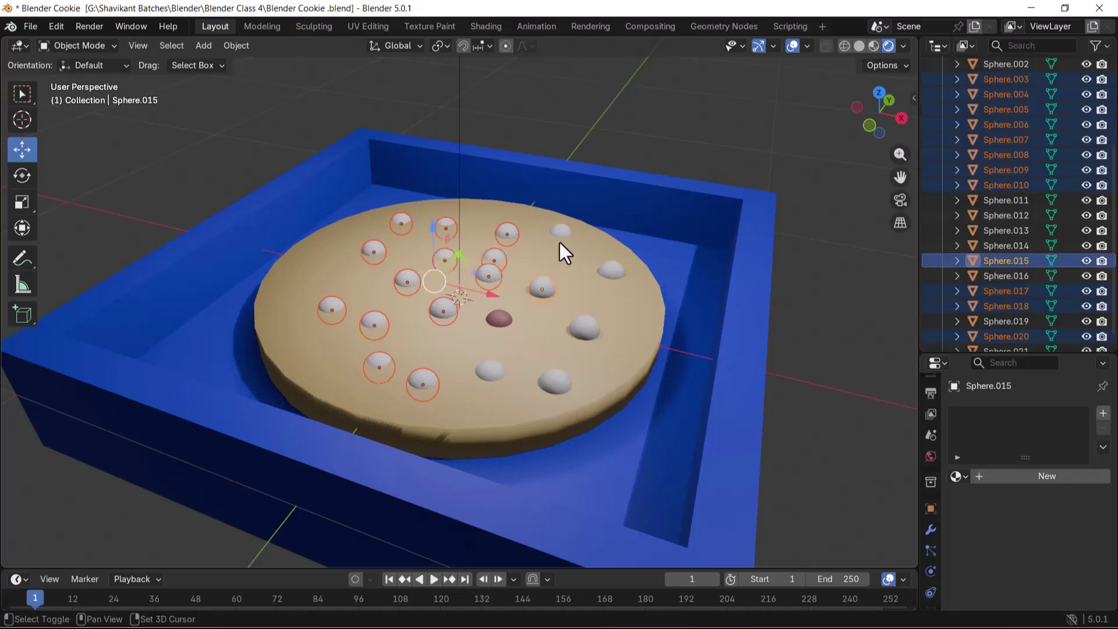
pyautogui.keyDown('shift'); pyautogui.click(563, 230); pyautogui.keyUp('shift')
pyautogui.keyDown('shift'); pyautogui.click(613, 271); pyautogui.keyUp('shift')
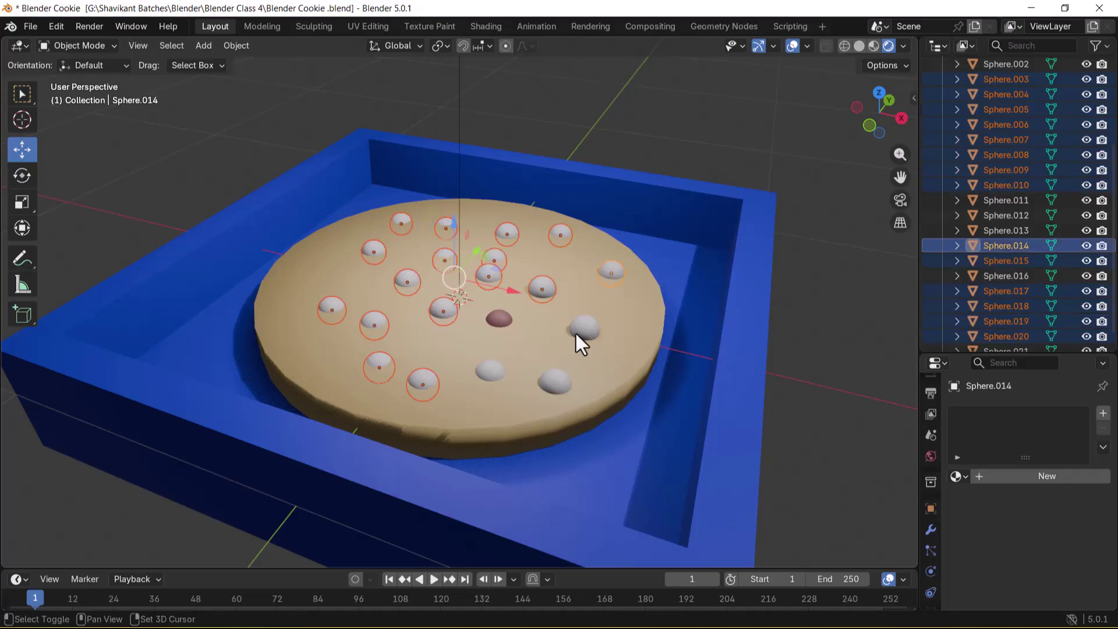
pyautogui.keyDown('shift'); pyautogui.click(576, 335); pyautogui.keyUp('shift')
pyautogui.keyDown('shift'); pyautogui.click(557, 384); pyautogui.keyUp('shift')
pyautogui.keyDown('shift'); pyautogui.click(481, 371); pyautogui.keyUp('shift')
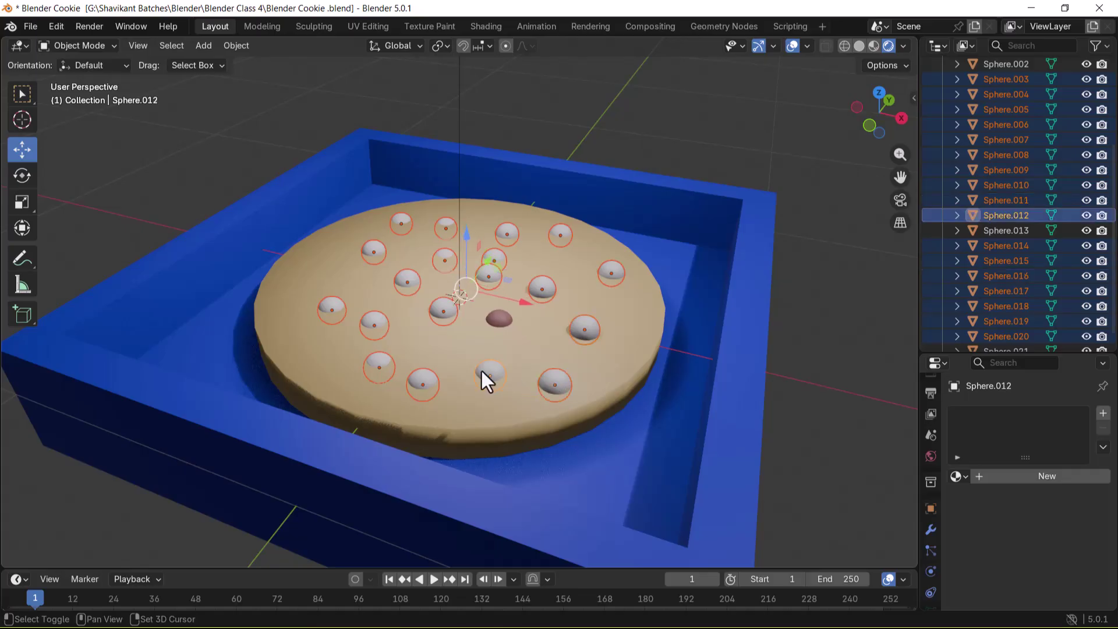
# Step: Add the brown chip to the selection as the active object and link its material to all selected chips
pyautogui.keyDown('shift'); pyautogui.click(498, 320); pyautogui.keyUp('shift')
pyautogui.hotkey('ctrl', 'l')
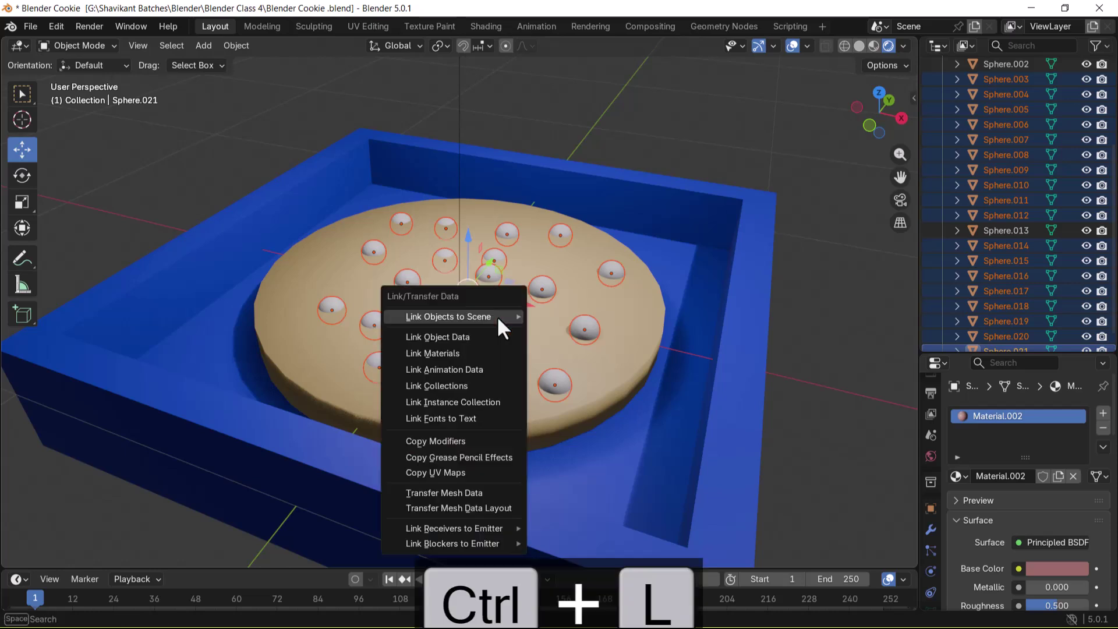
pyautogui.moveTo(497, 316)
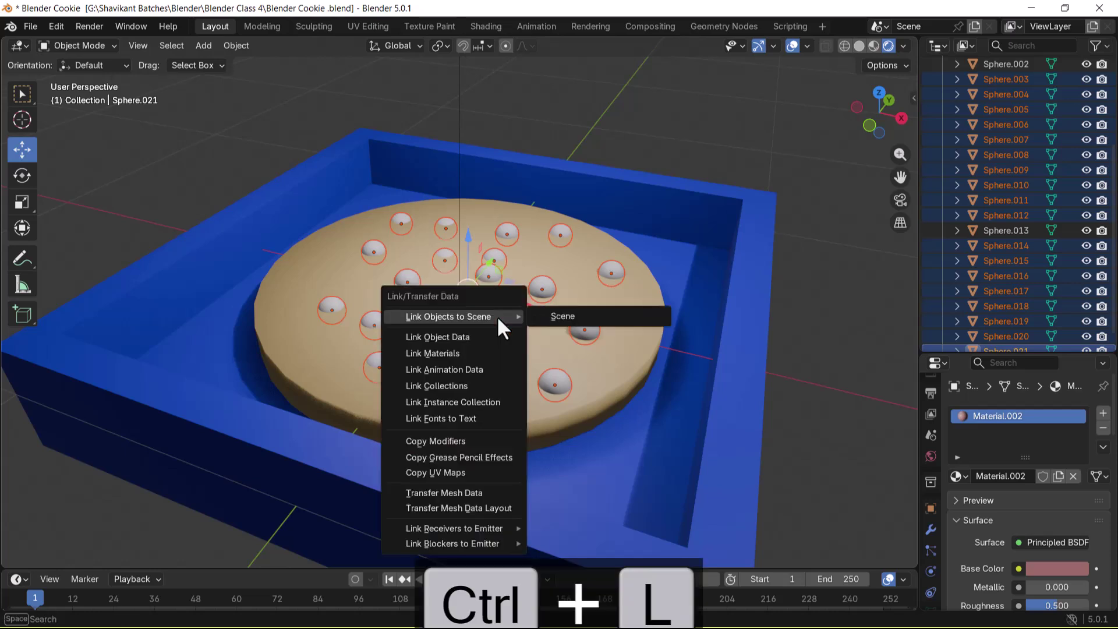
pyautogui.click(428, 353)
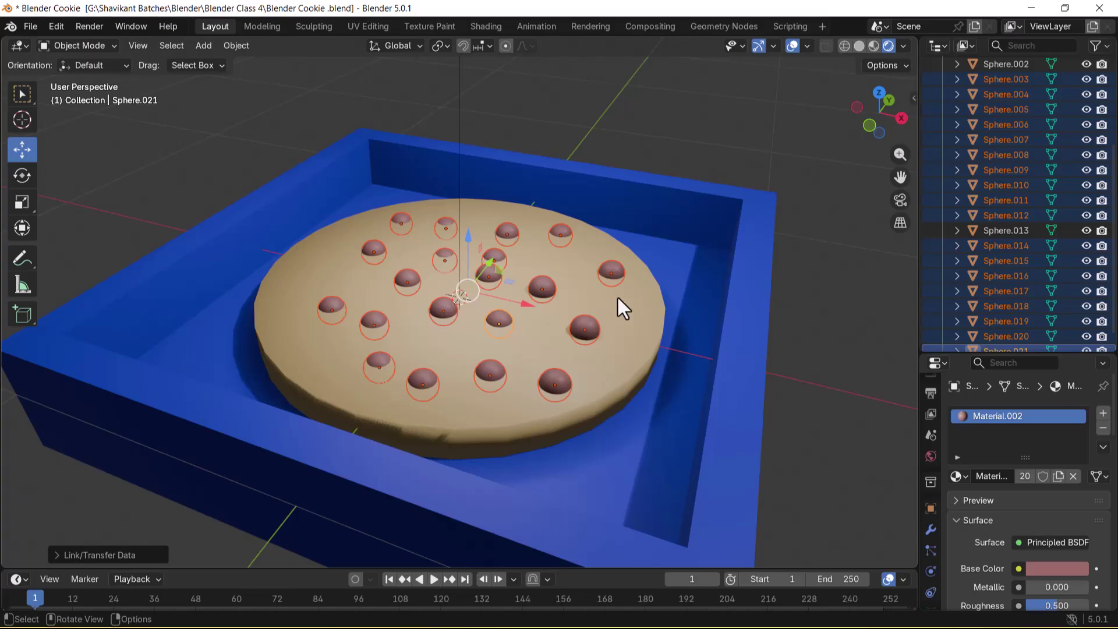
# Step: Switch to the PowerPoint presentation, start the slide show and advance to the Light slide
pyautogui.hotkey('alt', 'Tab')
pyautogui.press('alt')
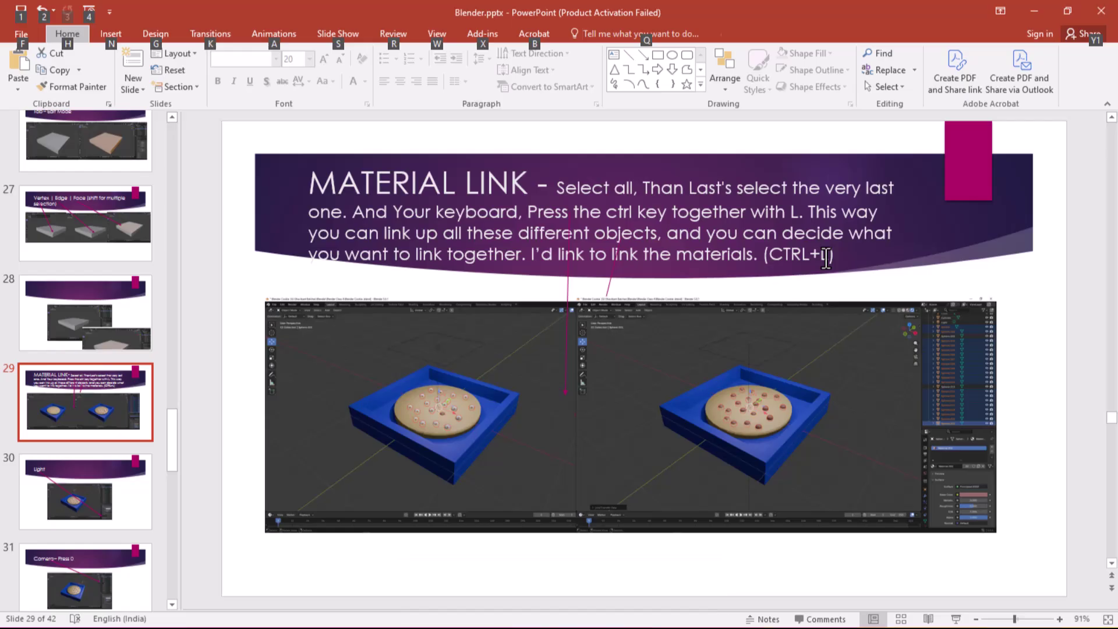
pyautogui.press('F5')
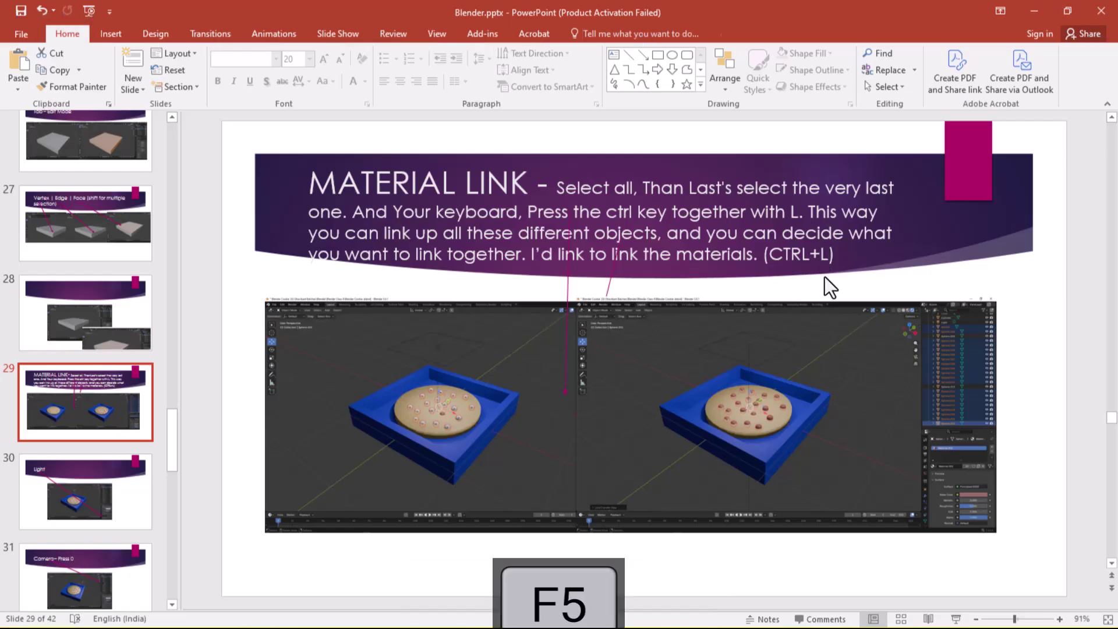
pyautogui.scroll(-12, 825, 278)
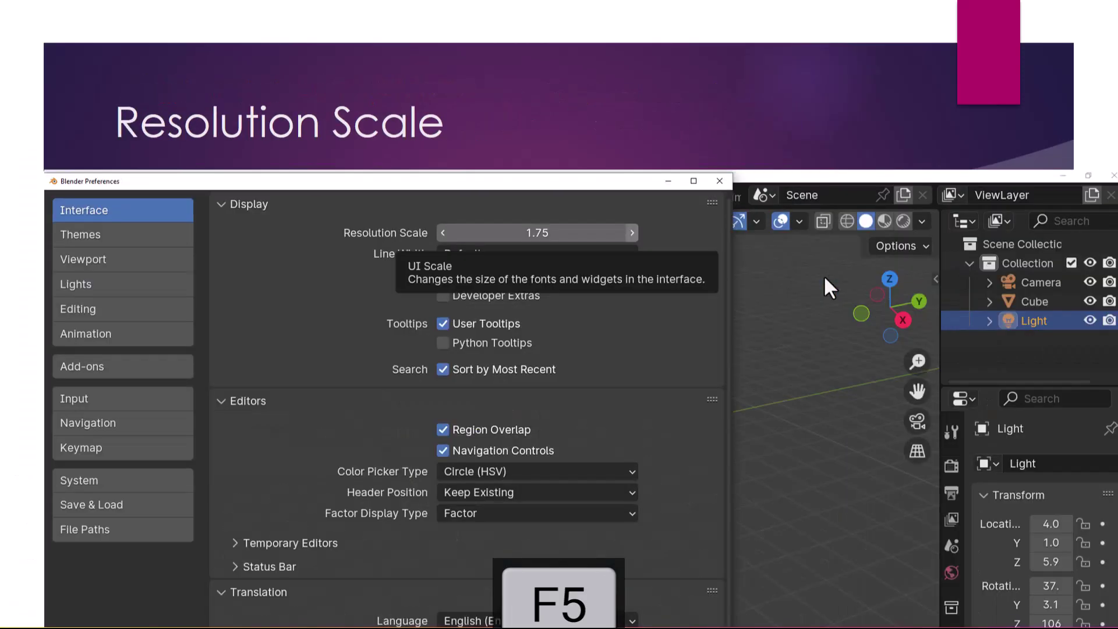
pyautogui.scroll(-8, 825, 277)
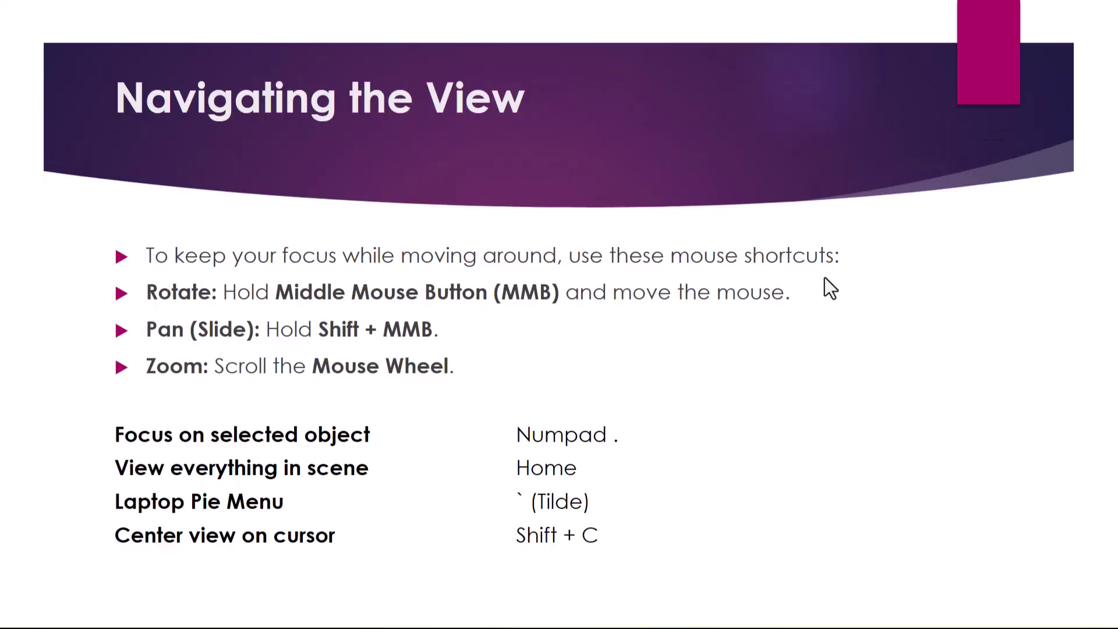
pyautogui.scroll(-4, 824, 277)
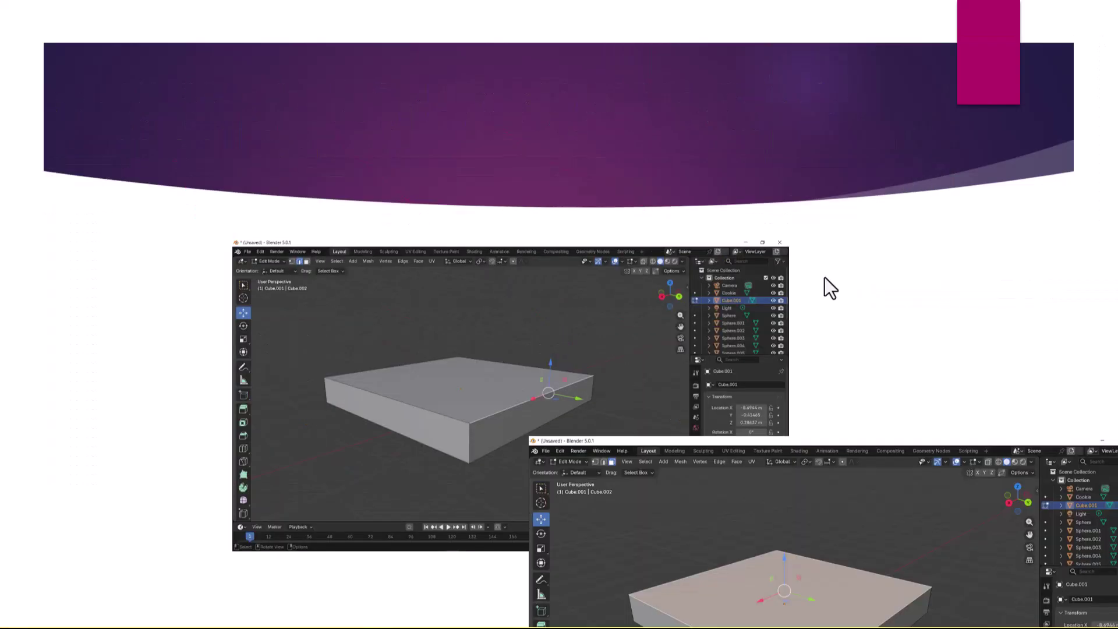
pyautogui.scroll(-1, 825, 277)
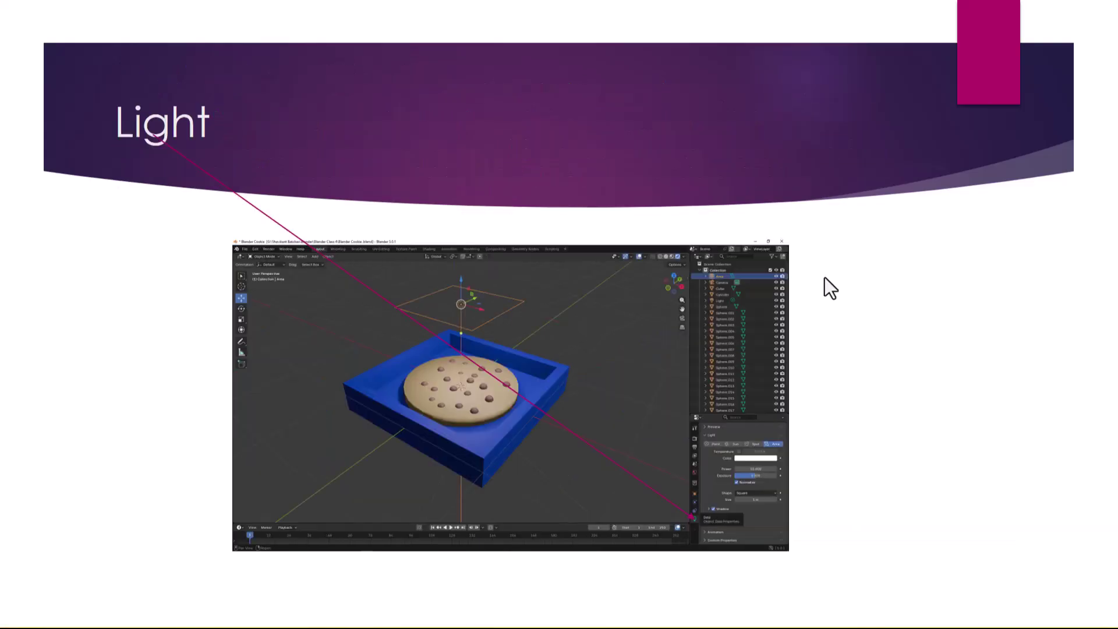
# Step: Switch back to Blender and select the existing area light above the cookie tray to view its settings
pyautogui.hotkey('alt', 'Tab')
pyautogui.hotkey('alt', 'Tab')
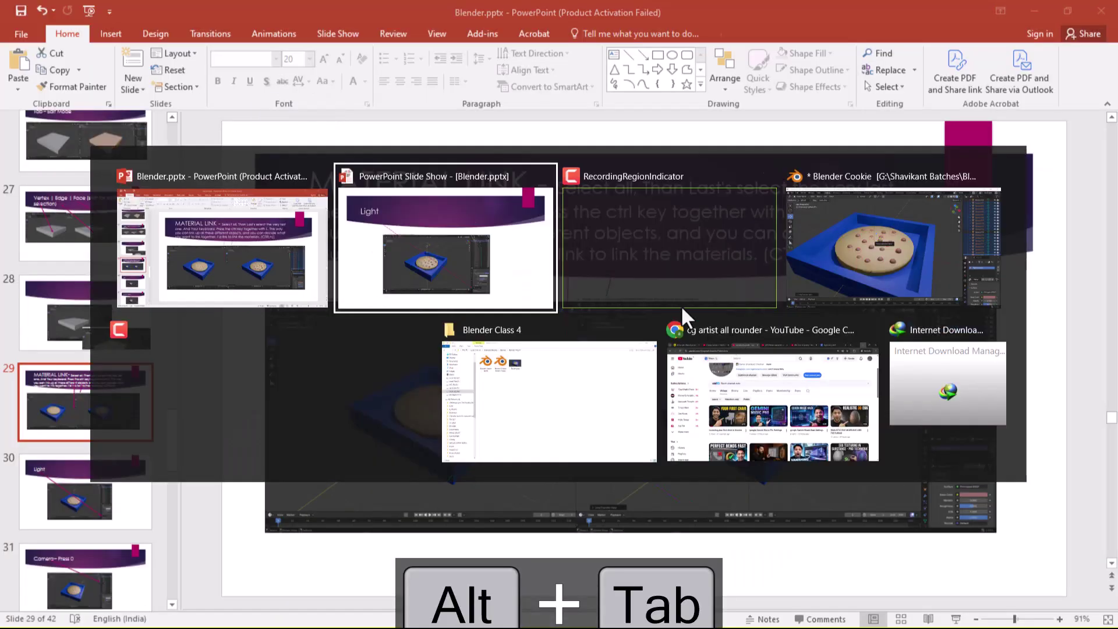
pyautogui.click(786, 234)
pyautogui.scroll(-5, 792, 410)
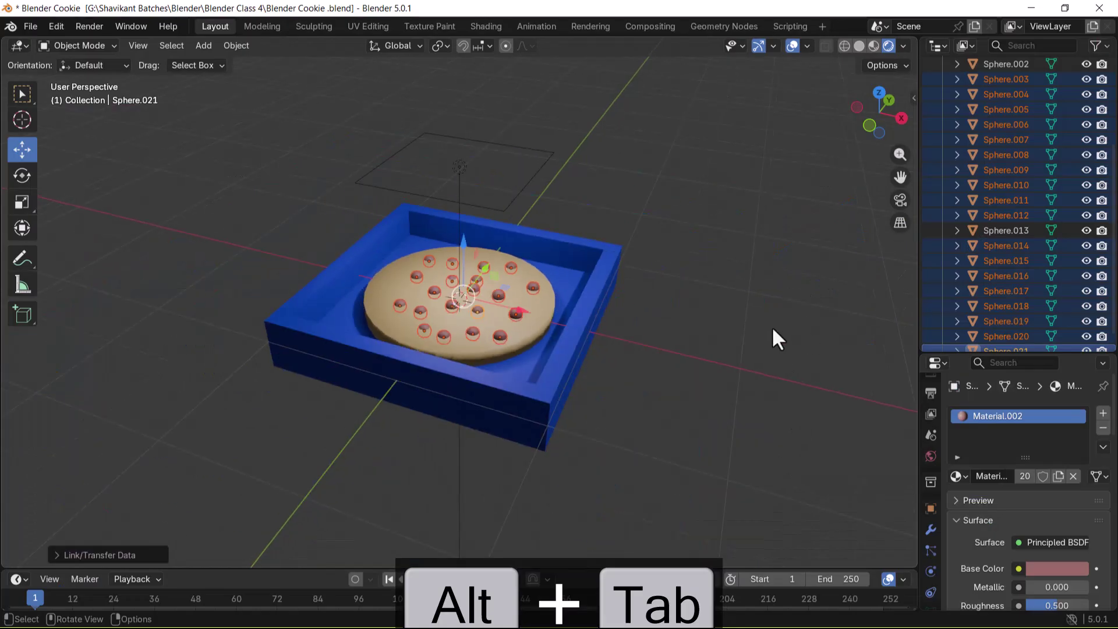
pyautogui.click(548, 178)
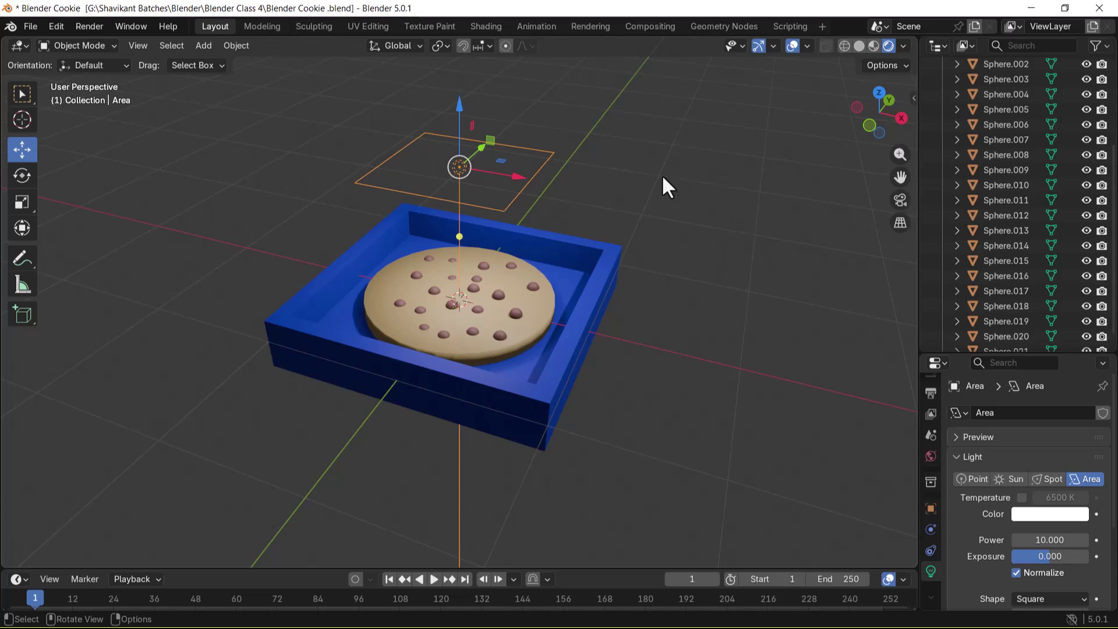
# Step: Add a second area light to the scene
pyautogui.hotkey('shift', 'a')
pyautogui.moveTo(658, 198)
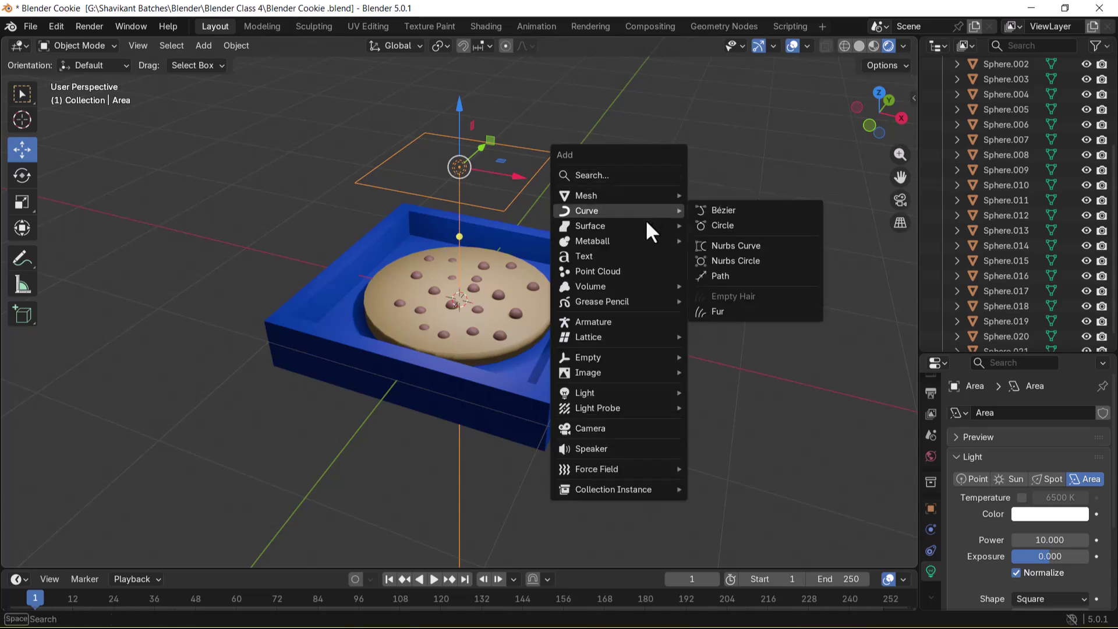
pyautogui.moveTo(639, 285)
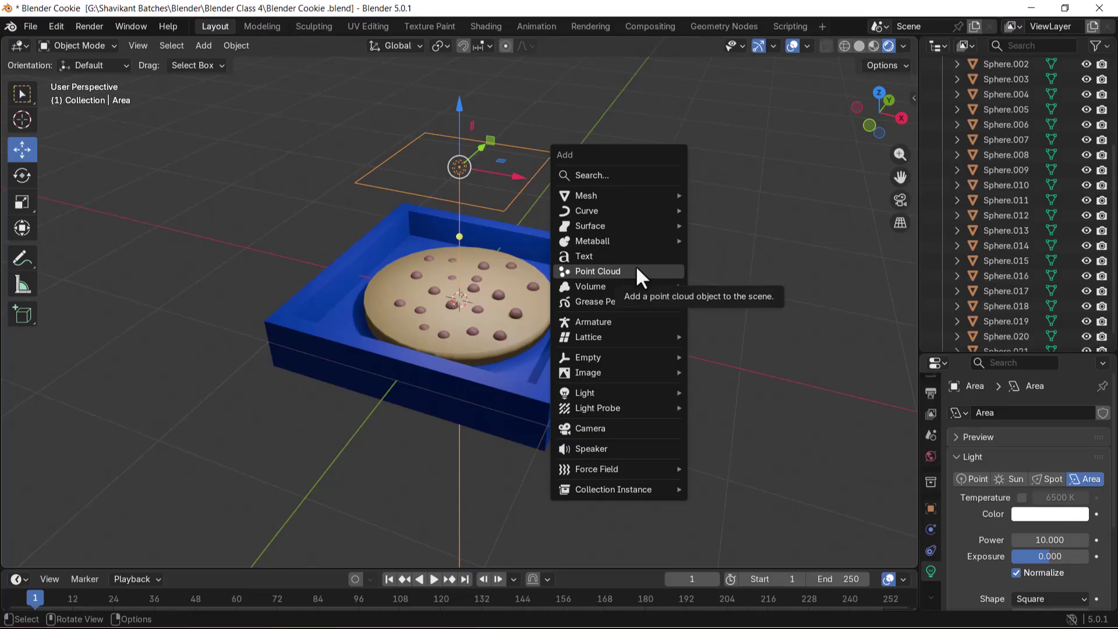
pyautogui.moveTo(631, 241)
pyautogui.moveTo(629, 210)
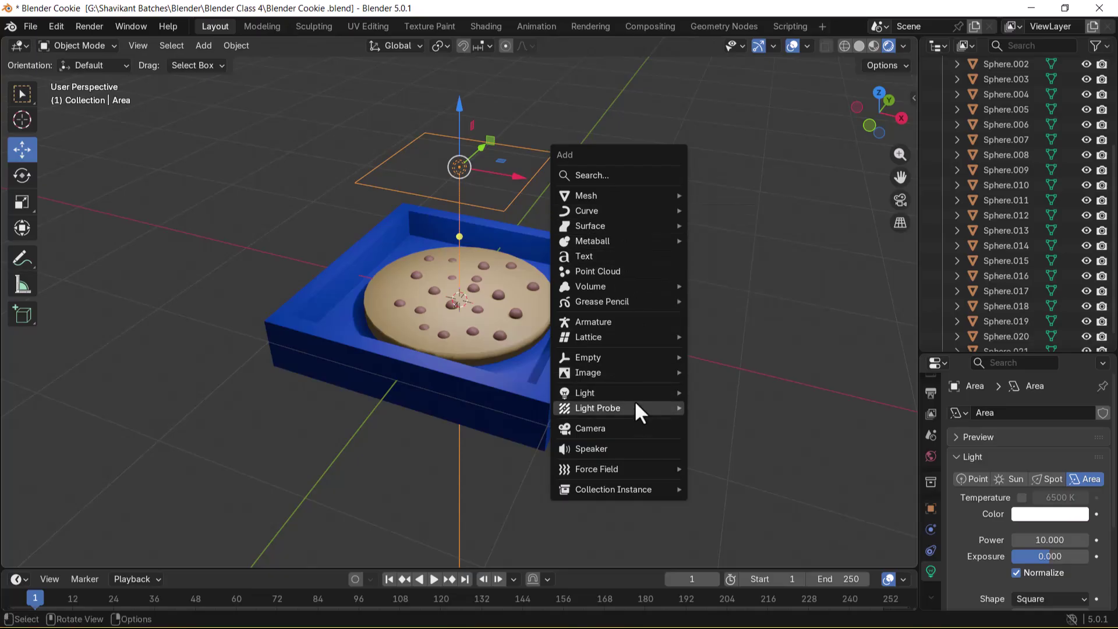
pyautogui.moveTo(645, 391)
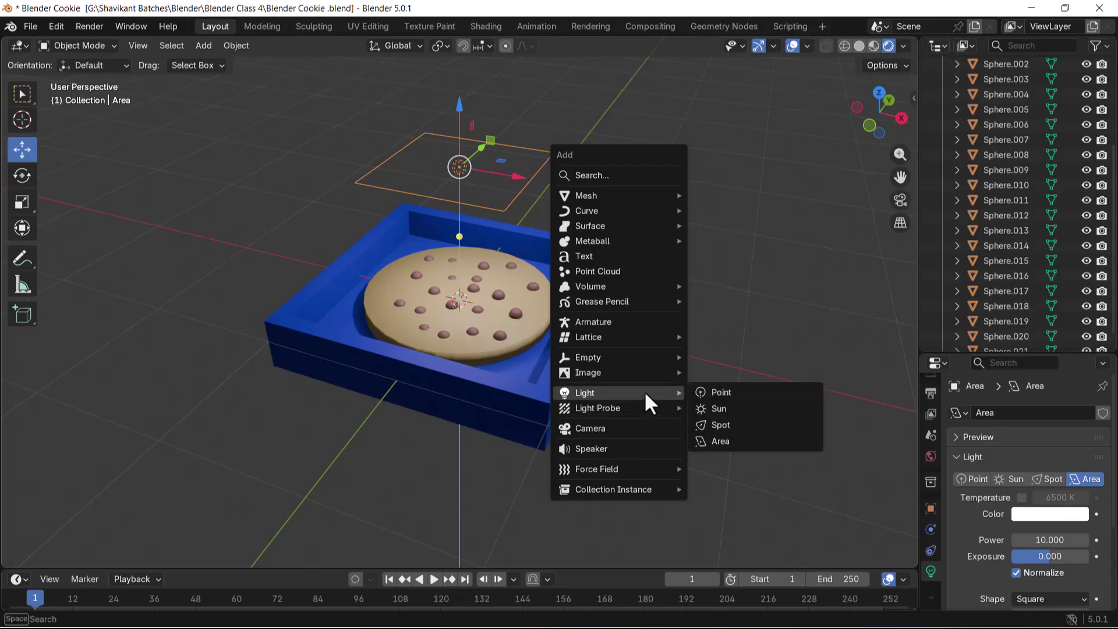
pyautogui.click(750, 441)
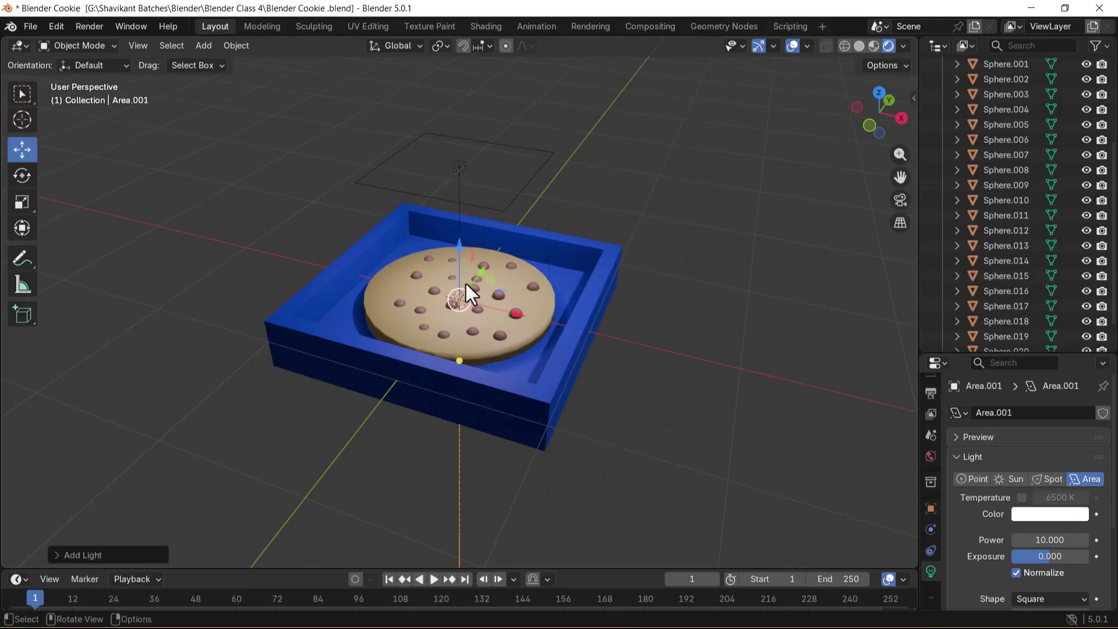
# Step: Move the new area light up and along X beyond the tray's side, and rotate it about Y to face the cookie
pyautogui.moveTo(461, 254); pyautogui.dragTo(457, 143)
pyautogui.moveTo(515, 199); pyautogui.dragTo(662, 231)
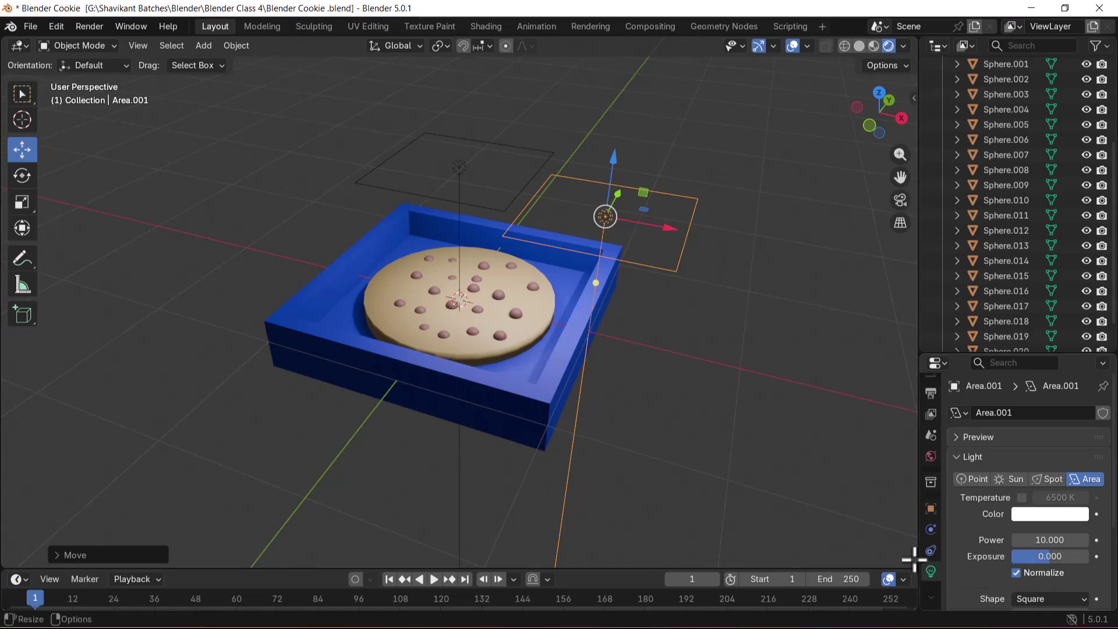
pyautogui.hotkey('alt', 'Tab')
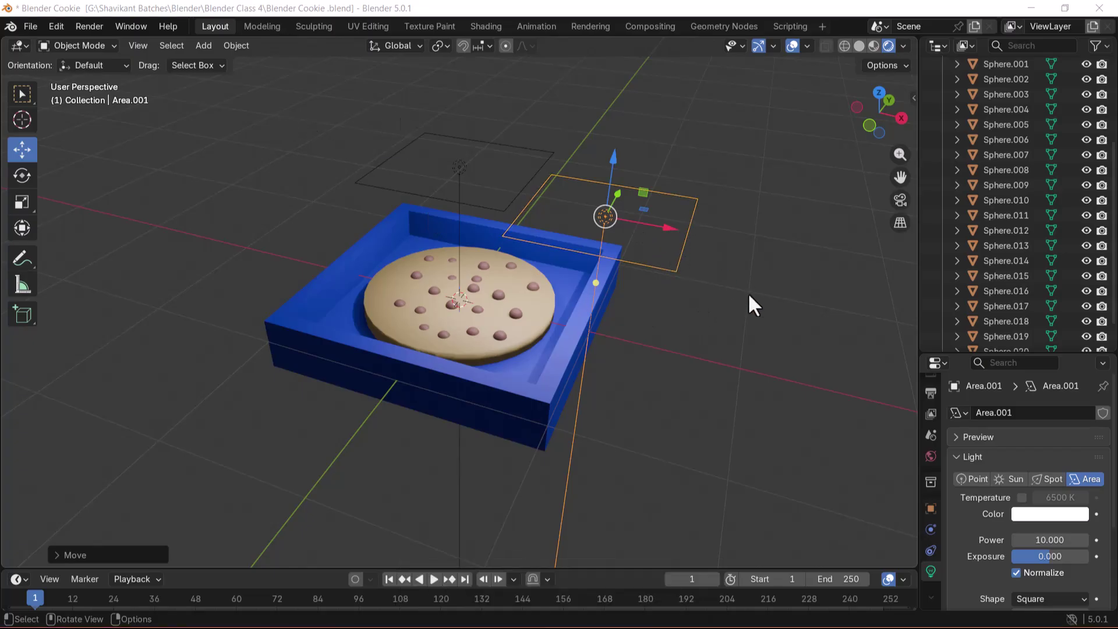
pyautogui.click(23, 175)
pyautogui.moveTo(664, 204); pyautogui.dragTo(679, 236)
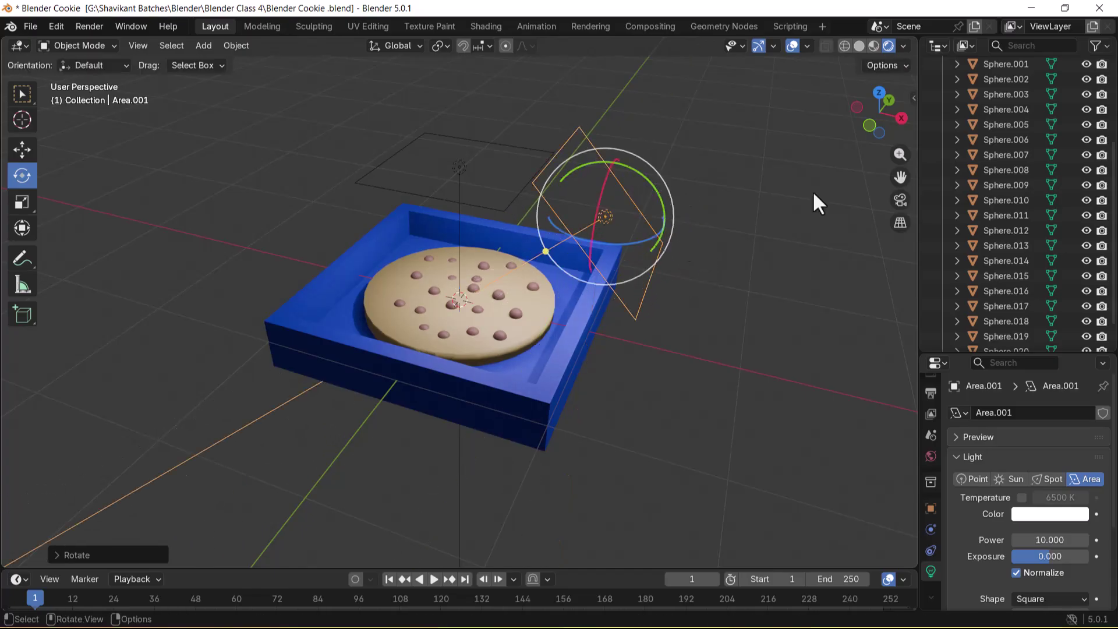
# Step: Compare the scene in wireframe, solid and material preview shading, and return to rendered shading
pyautogui.click(843, 45)
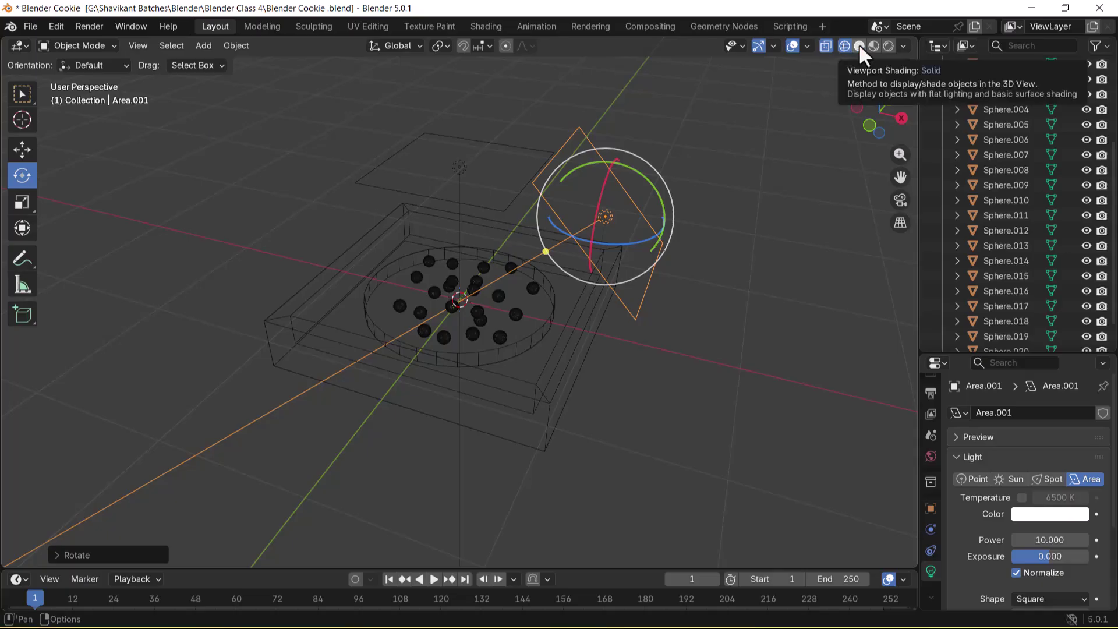
pyautogui.click(859, 45)
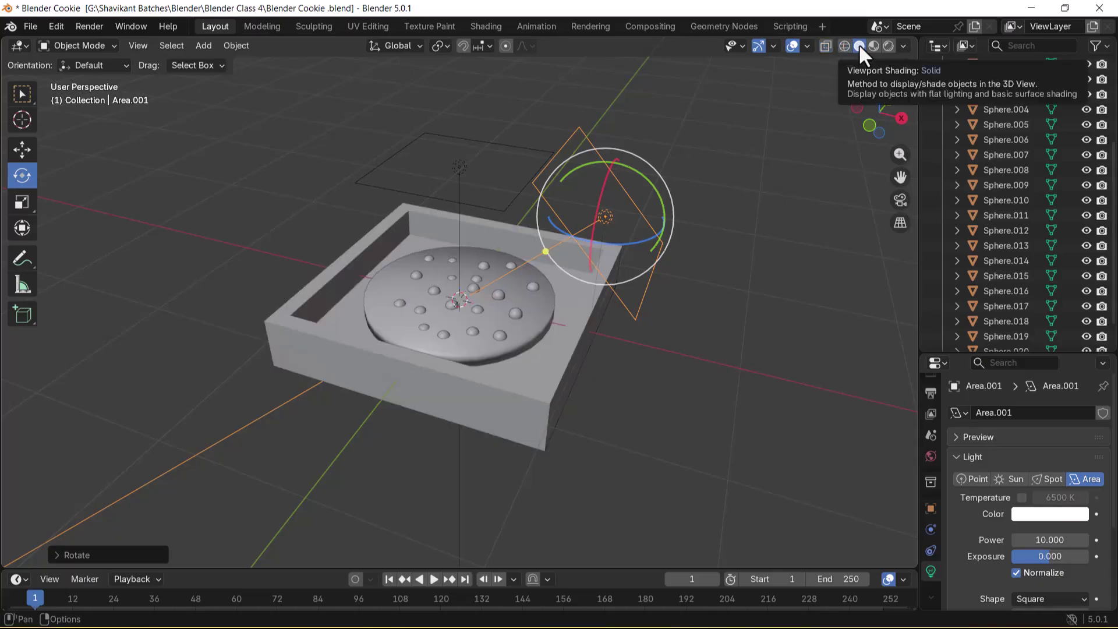
pyautogui.click(839, 45)
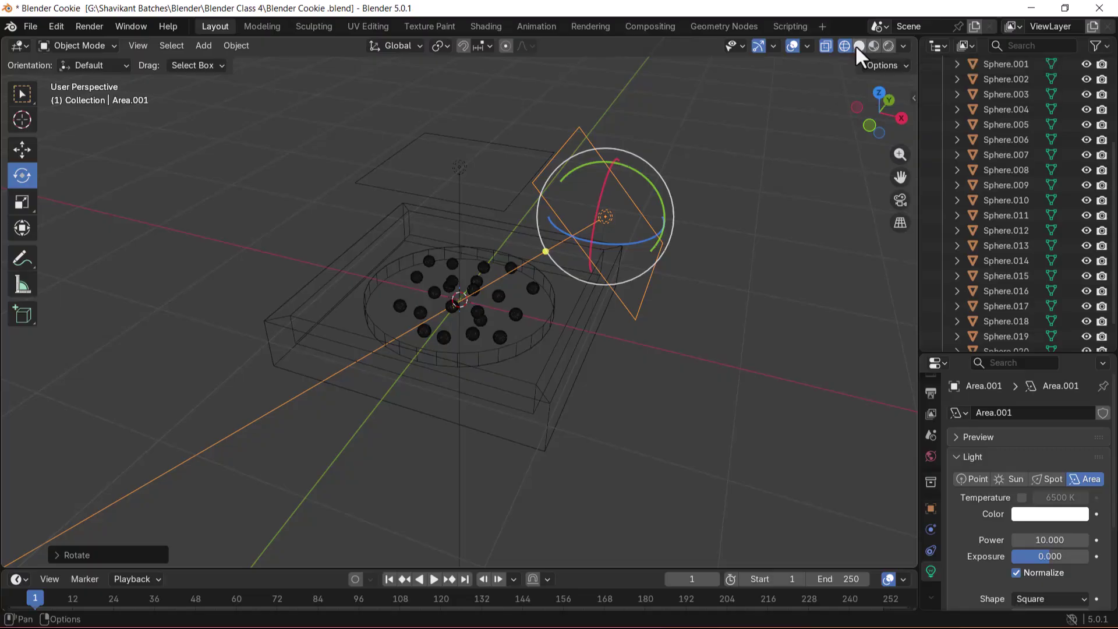
pyautogui.click(856, 45)
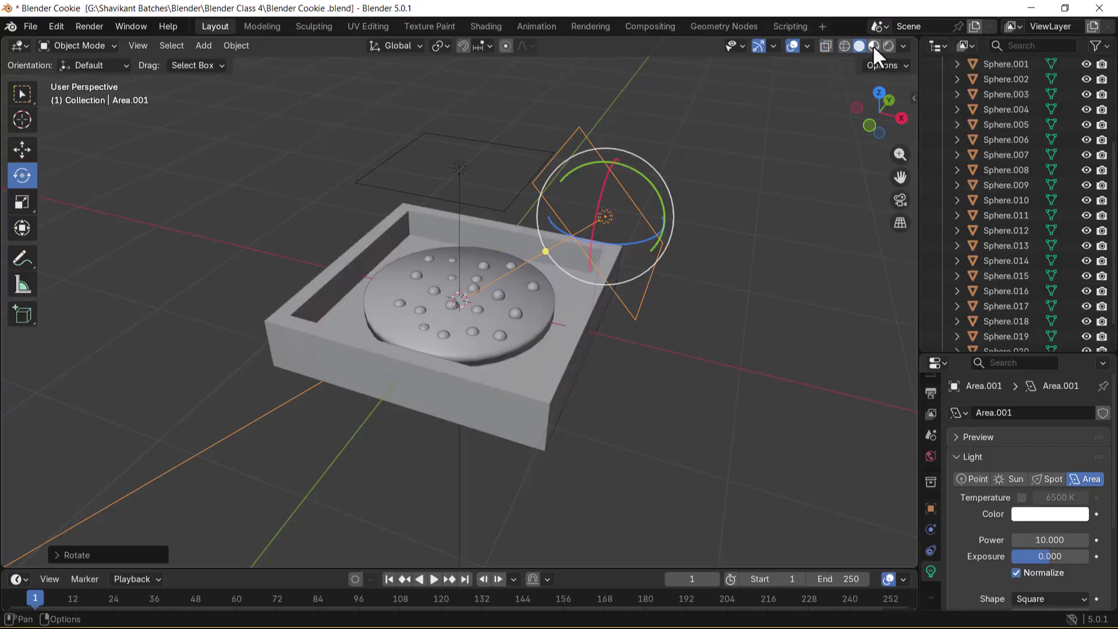
pyautogui.click(872, 45)
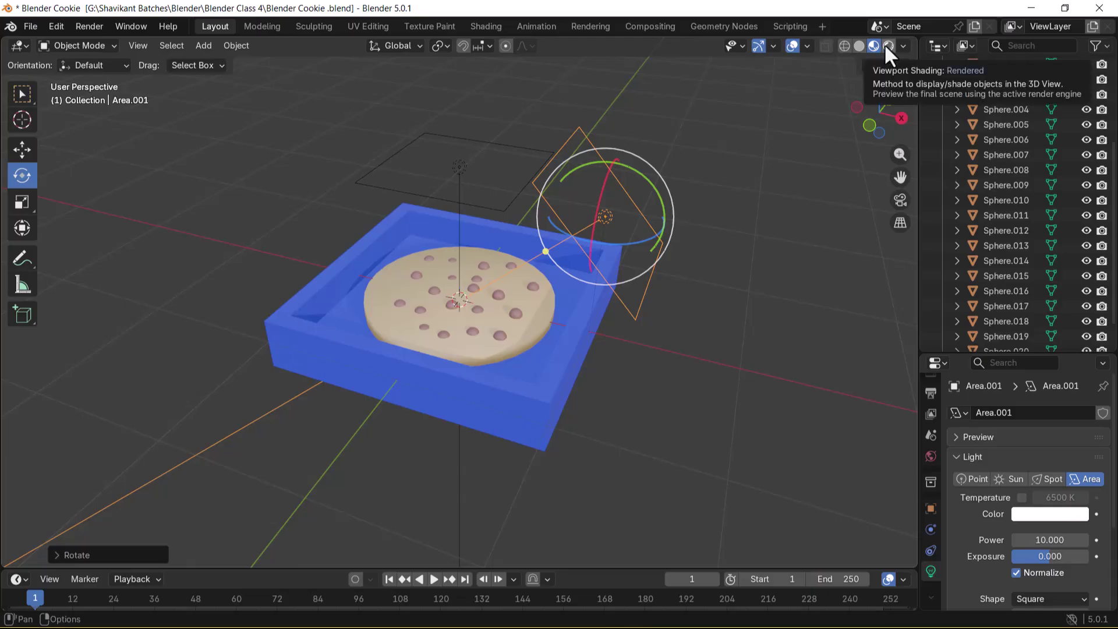
pyautogui.click(887, 45)
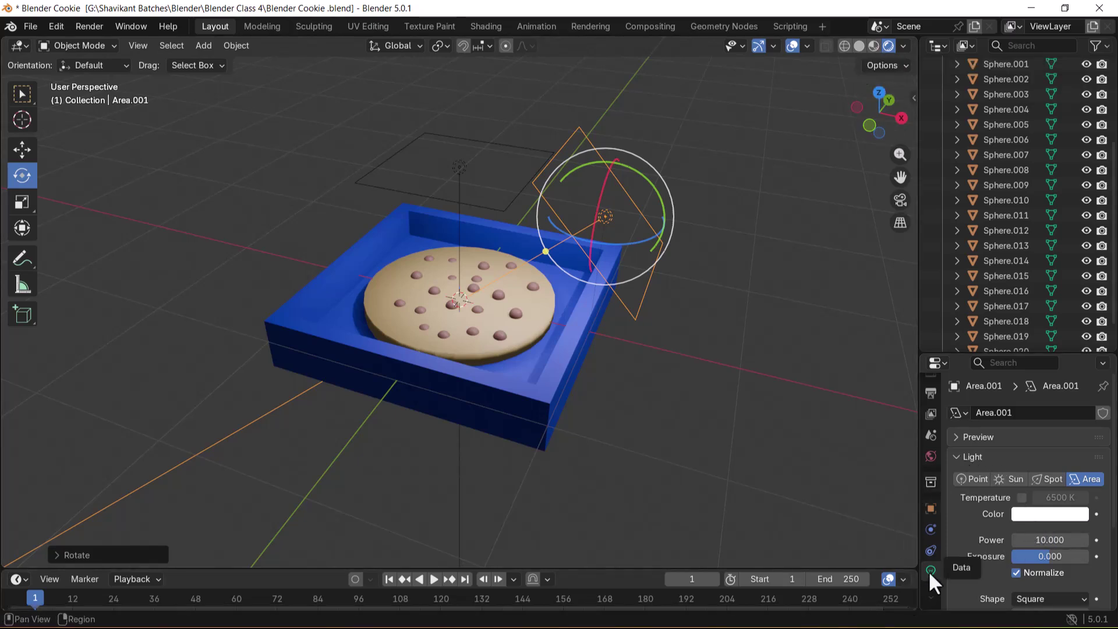
# Step: Enable color temperature on the side area light and lower it to 3156 K
pyautogui.moveTo(1057, 497)
pyautogui.mouseDown()
pyautogui.moveTo(967, 498)
pyautogui.moveTo(1073, 513)
pyautogui.mouseUp()
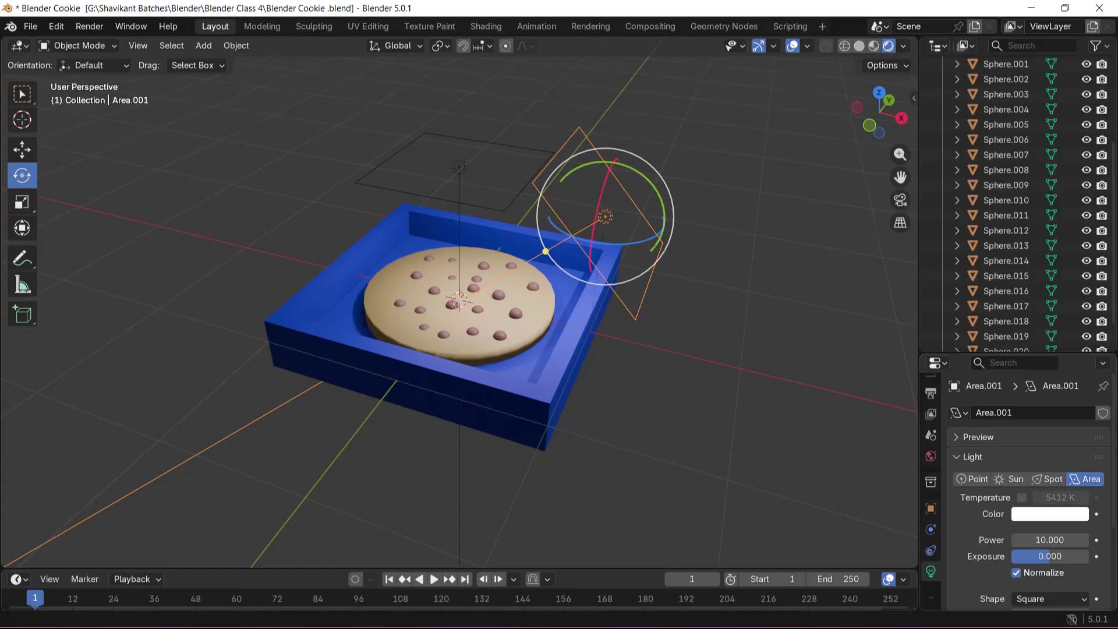
pyautogui.click(973, 437)
pyautogui.click(973, 437)
pyautogui.click(971, 457)
pyautogui.click(971, 458)
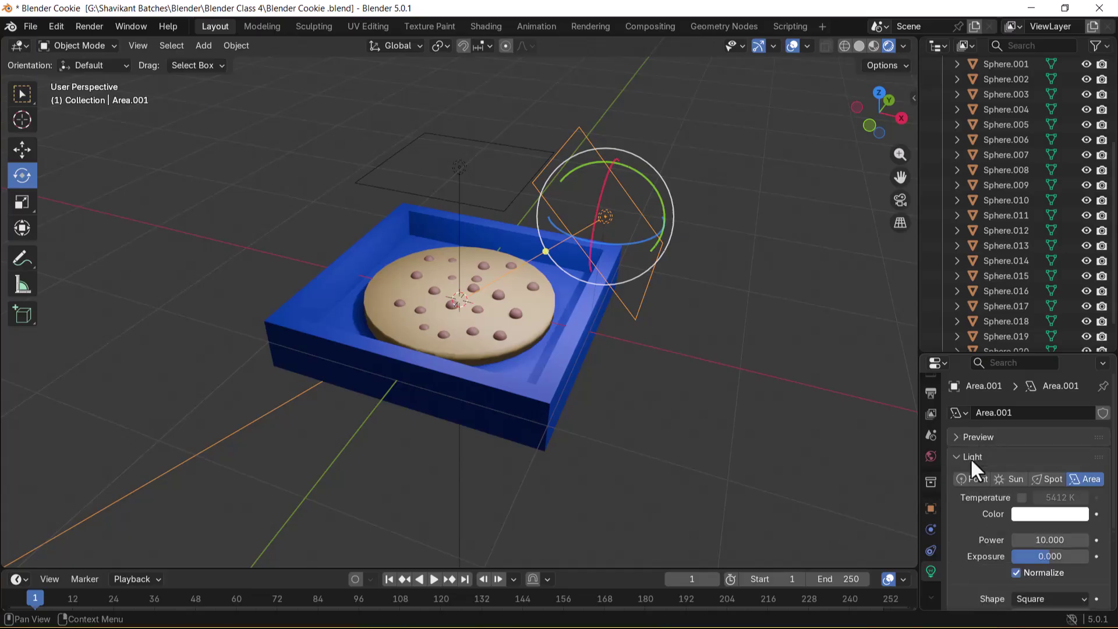
pyautogui.click(1022, 497)
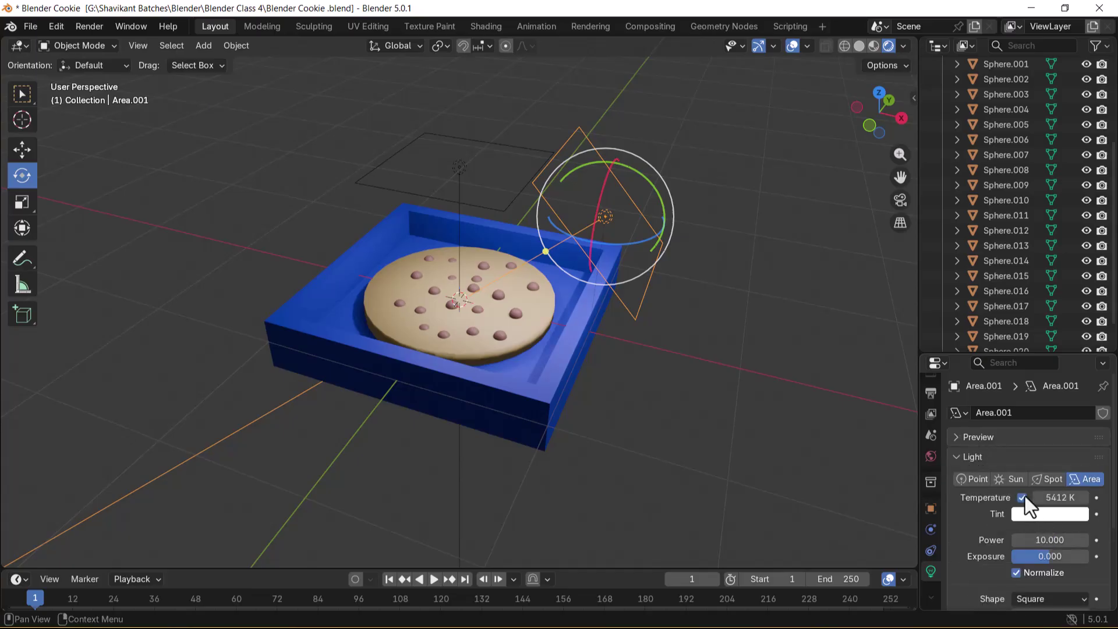
pyautogui.moveTo(1060, 497)
pyautogui.mouseDown()
pyautogui.moveTo(1005, 498)
pyautogui.moveTo(1061, 497)
pyautogui.mouseUp()
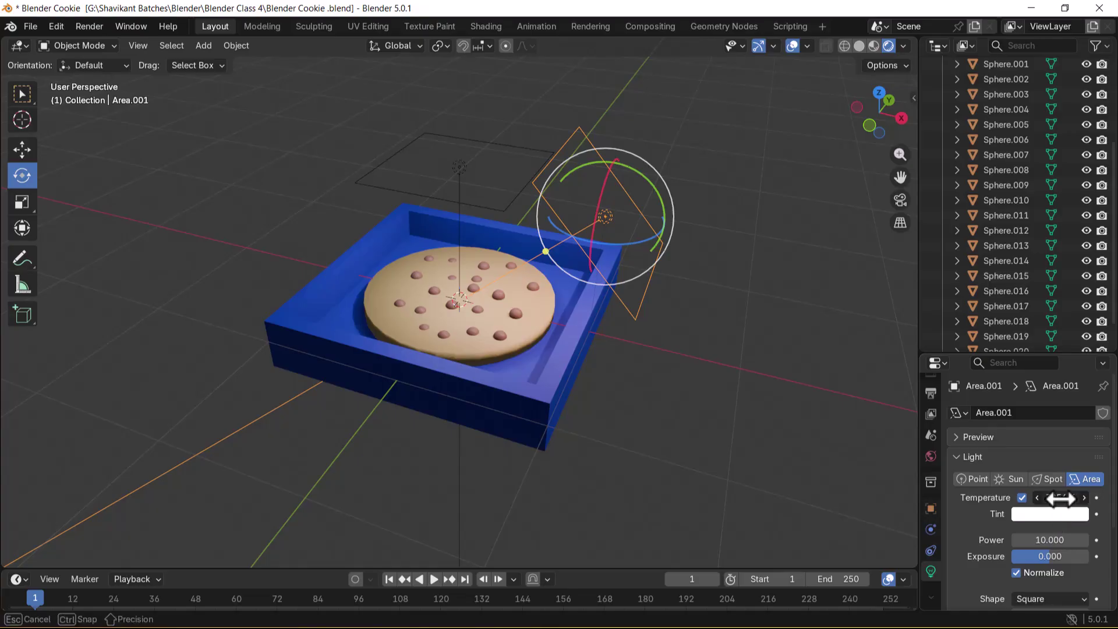
# Step: Give the side area light an orange-red tint and set its power to 34
pyautogui.click(1061, 515)
pyautogui.moveTo(998, 336)
pyautogui.mouseDown()
pyautogui.moveTo(977, 362)
pyautogui.moveTo(1017, 371)
pyautogui.moveTo(990, 378)
pyautogui.mouseUp()
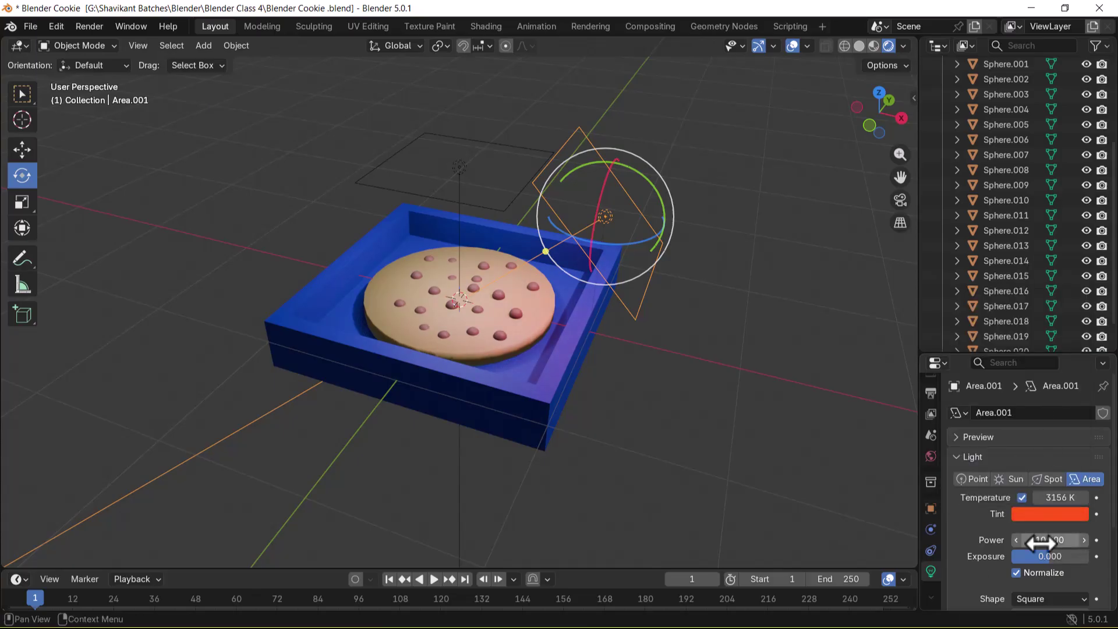
pyautogui.moveTo(1050, 540); pyautogui.dragTo(1080, 540)
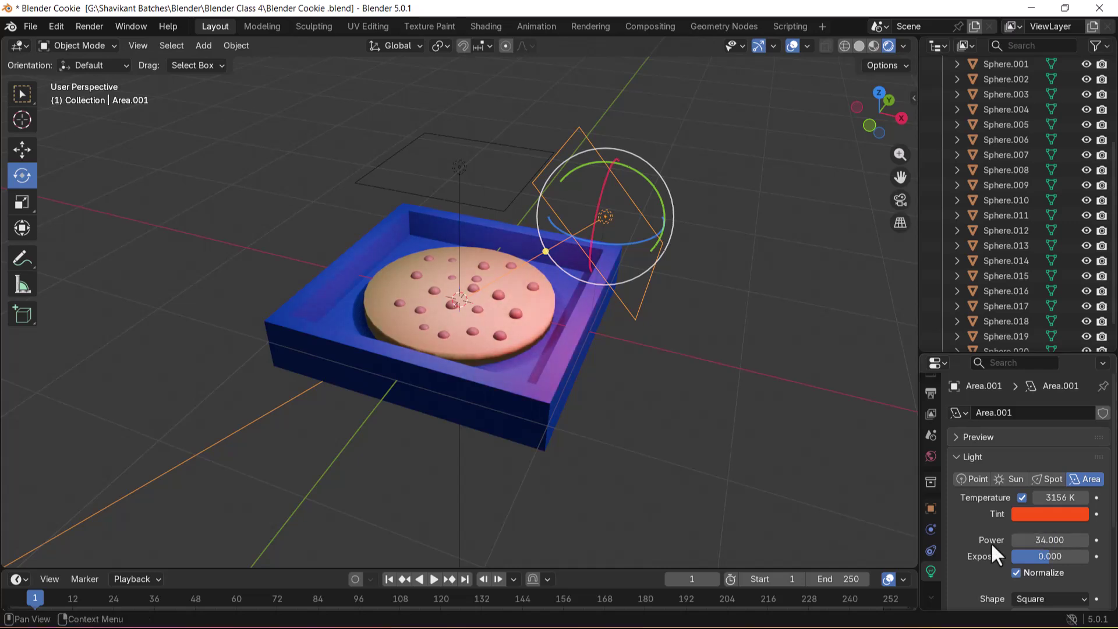
# Step: Rotate the area light above the tray about Y and move it along negative X so it faces the cookie from the opposite side
pyautogui.click(494, 145)
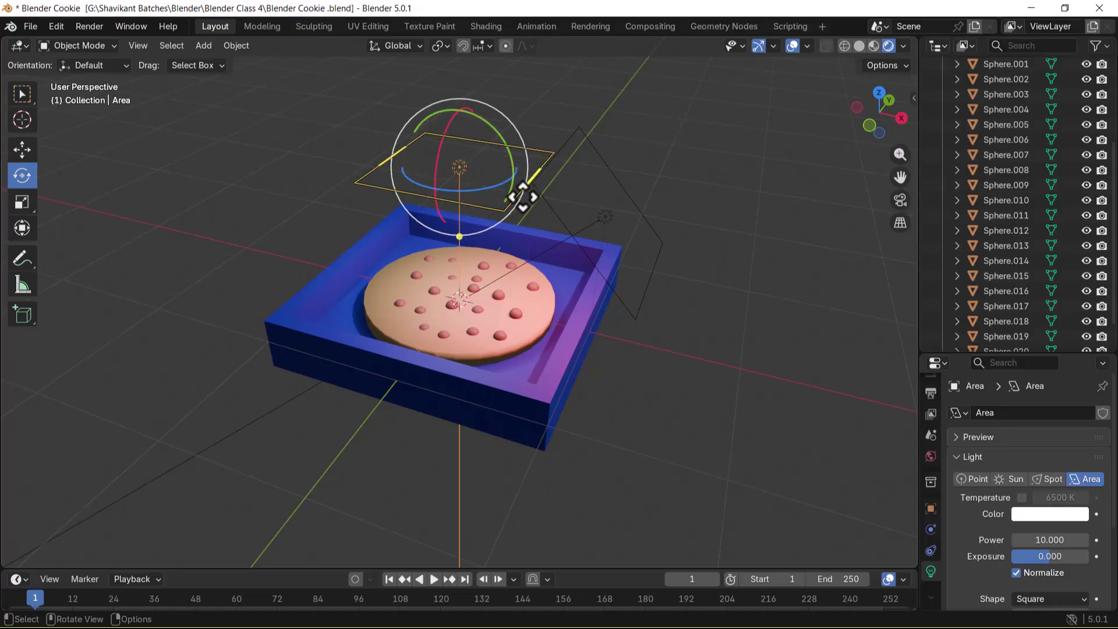
pyautogui.press('w')
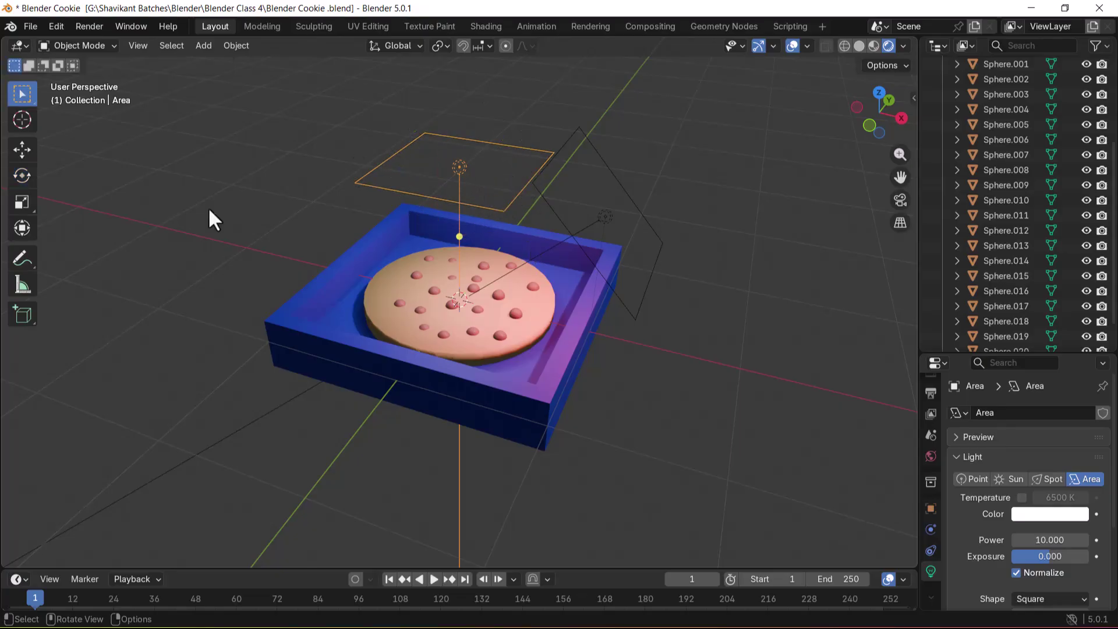
pyautogui.click(23, 175)
pyautogui.moveTo(506, 141); pyautogui.dragTo(400, 172)
pyautogui.click(28, 146)
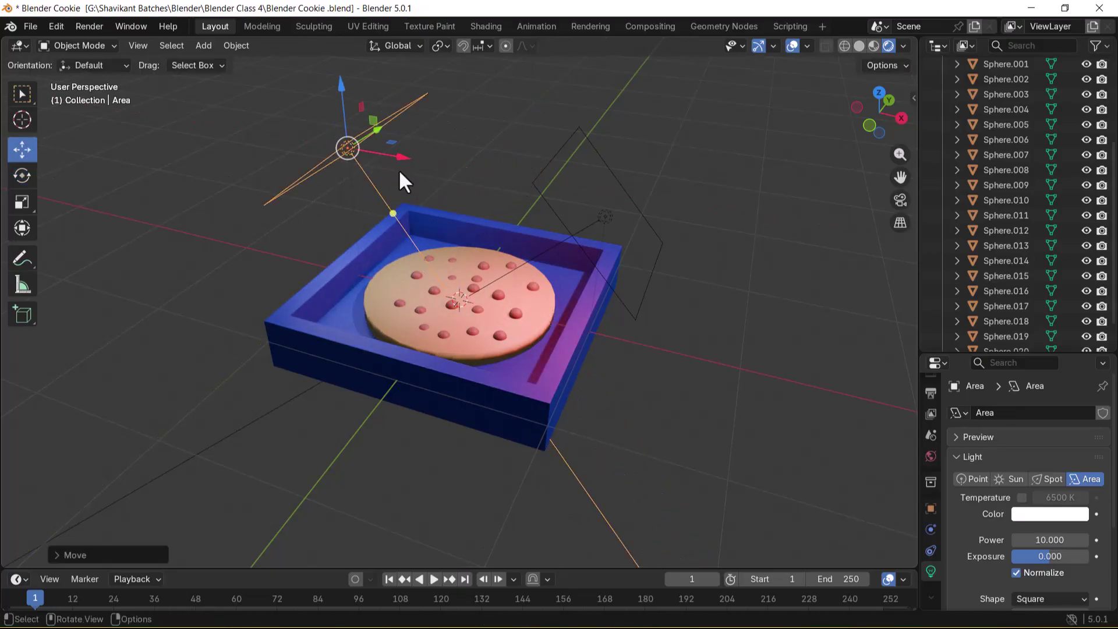
# Step: Give the first area light, on the negative X side, a pale blue color and enable its color temperature at 868 K
pyautogui.click(624, 186)
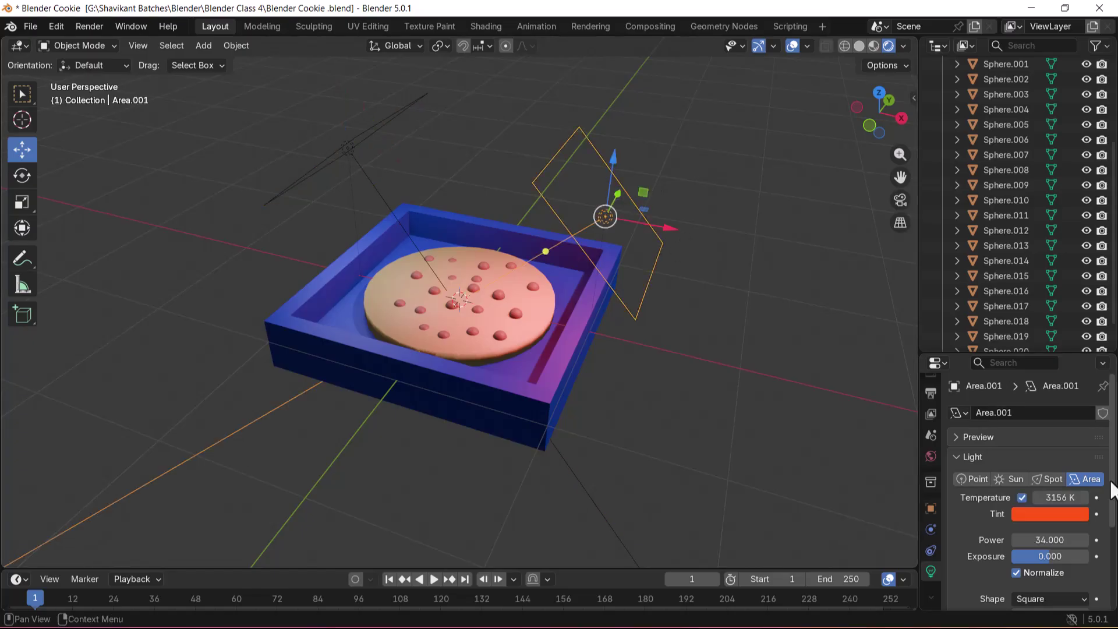
pyautogui.click(1067, 513)
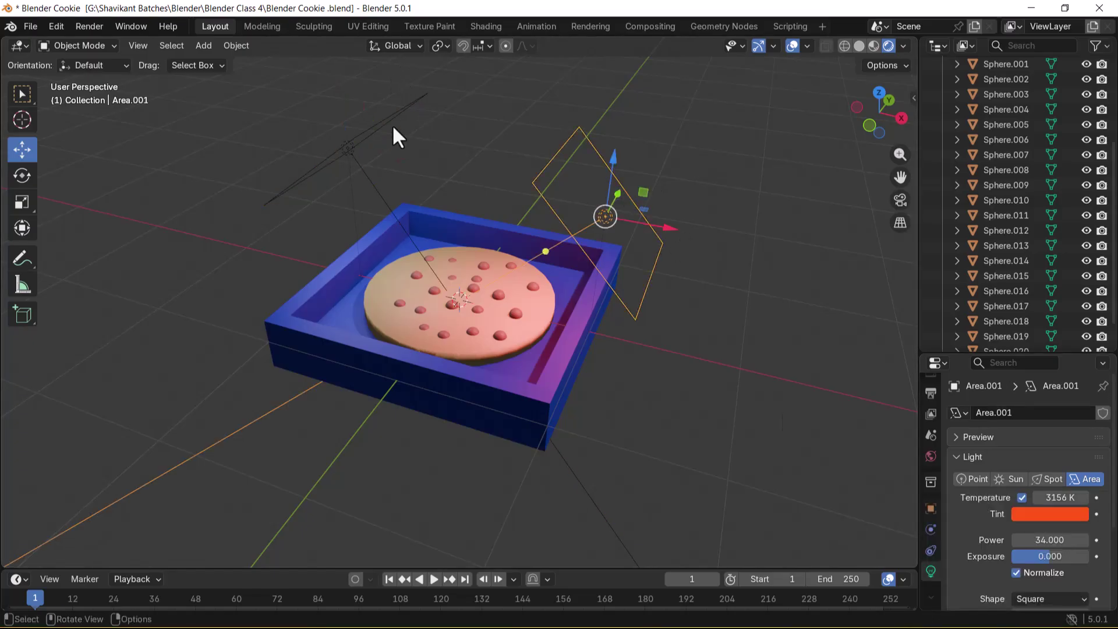
pyautogui.click(394, 128)
pyautogui.click(1057, 515)
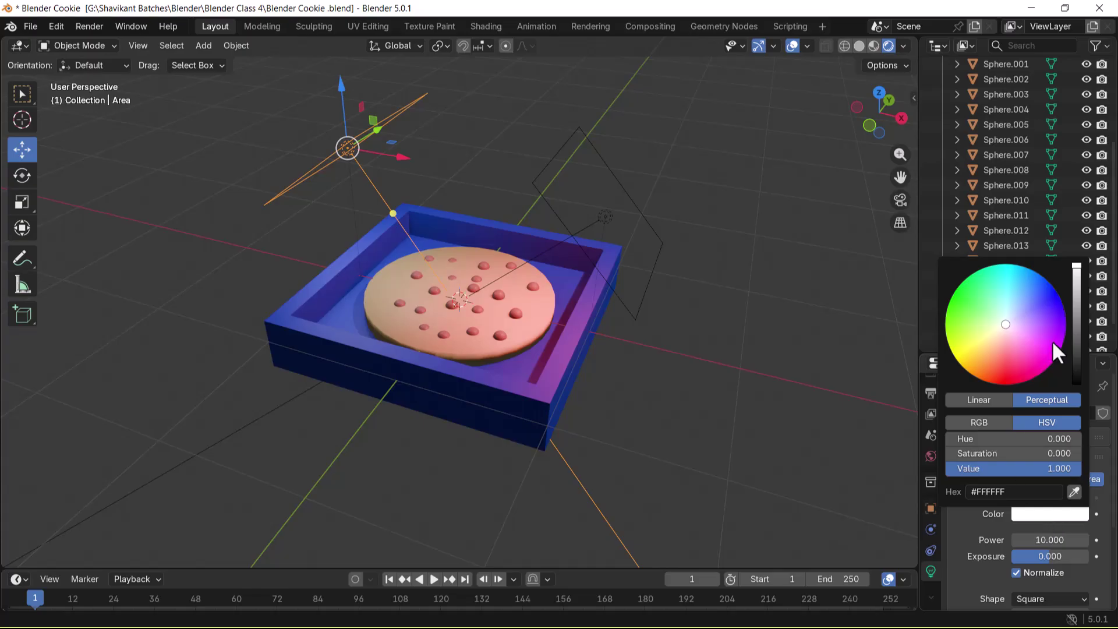
pyautogui.click(1044, 303)
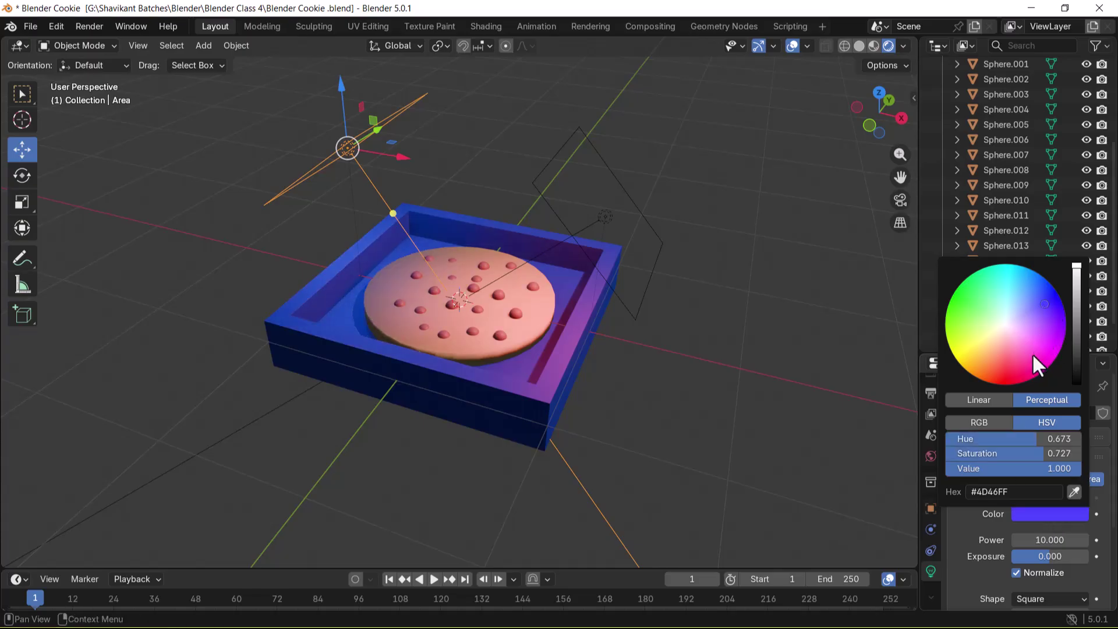
pyautogui.moveTo(1019, 308); pyautogui.dragTo(1023, 314)
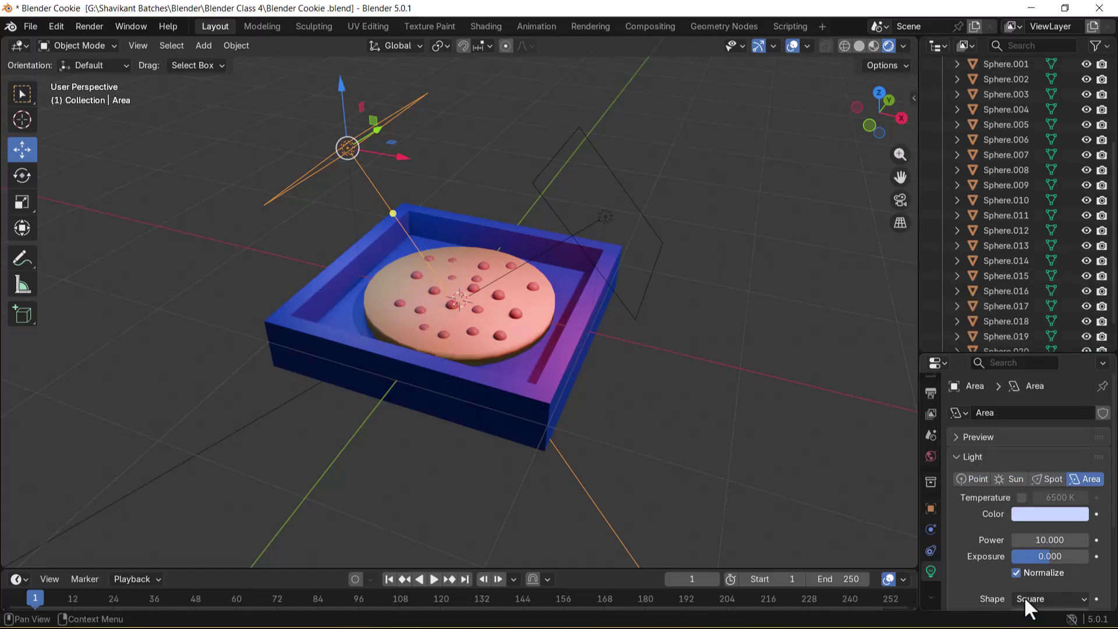
pyautogui.click(1021, 497)
pyautogui.moveTo(1043, 499)
pyautogui.mouseDown()
pyautogui.moveTo(1013, 499)
pyautogui.moveTo(1084, 498)
pyautogui.moveTo(1043, 498)
pyautogui.mouseUp()
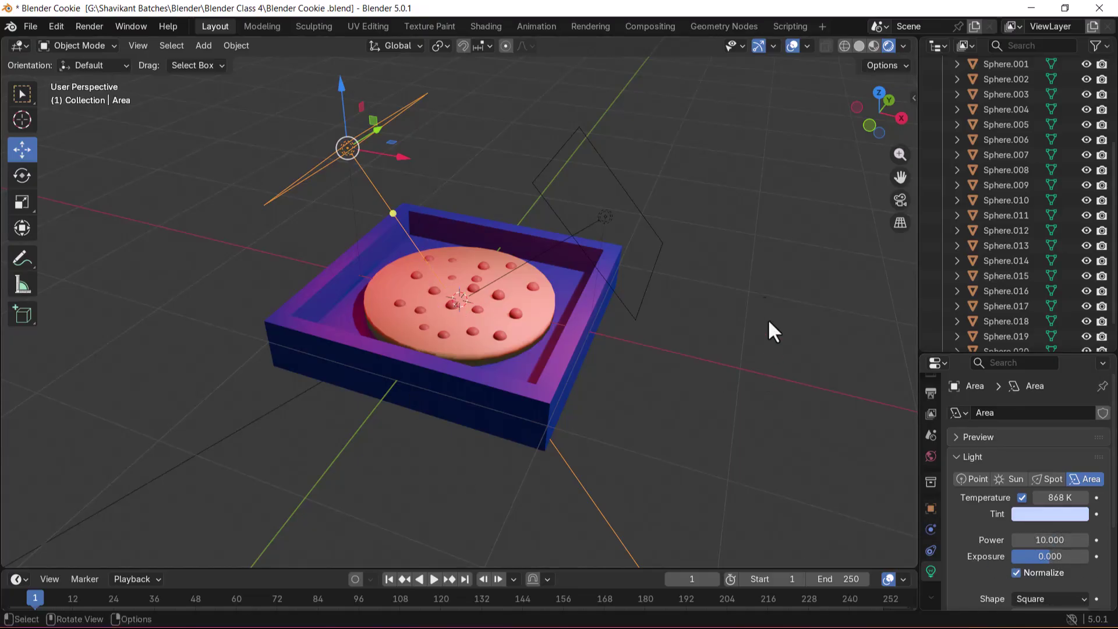
# Step: Add a third area light and move it up along Z above the cookie
pyautogui.click(747, 270)
pyautogui.hotkey('shift', 'a')
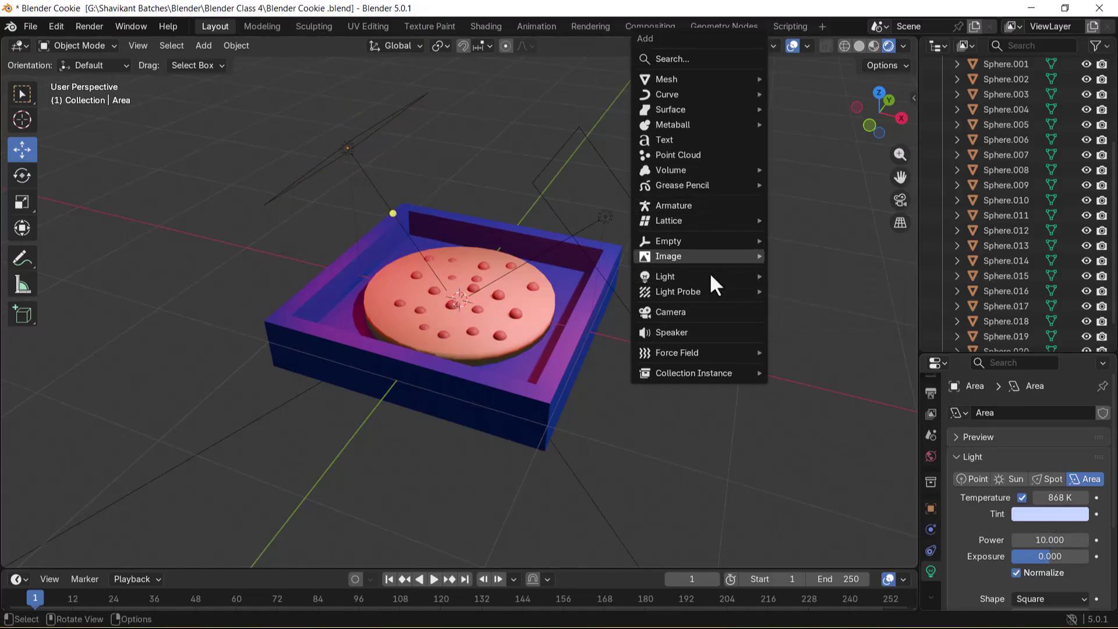
pyautogui.moveTo(720, 278)
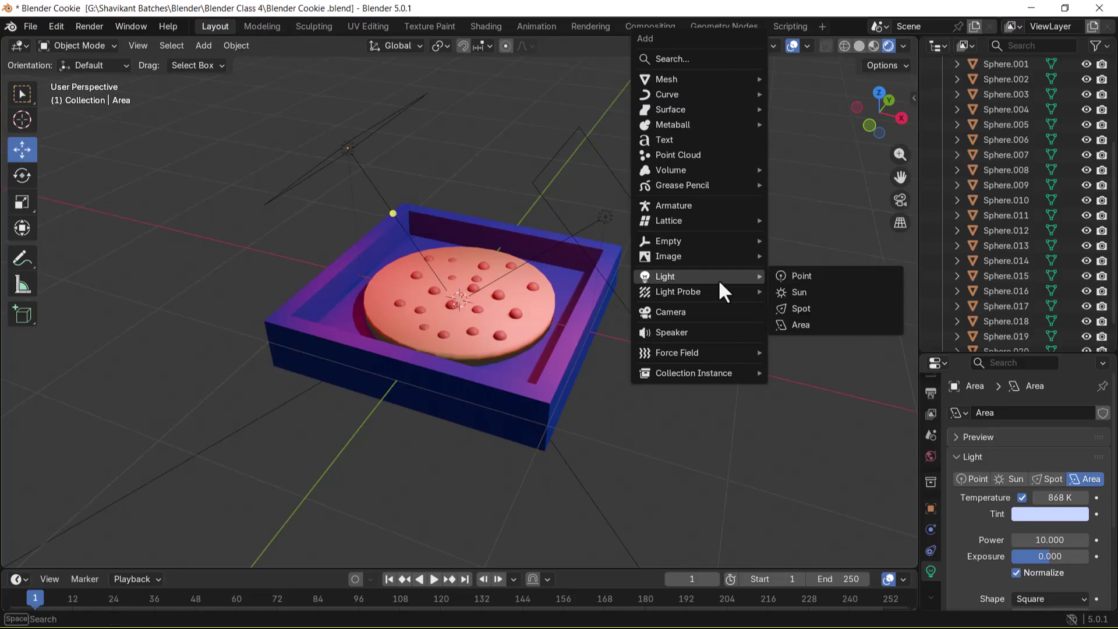
pyautogui.click(820, 324)
pyautogui.press('g')
pyautogui.press('z')
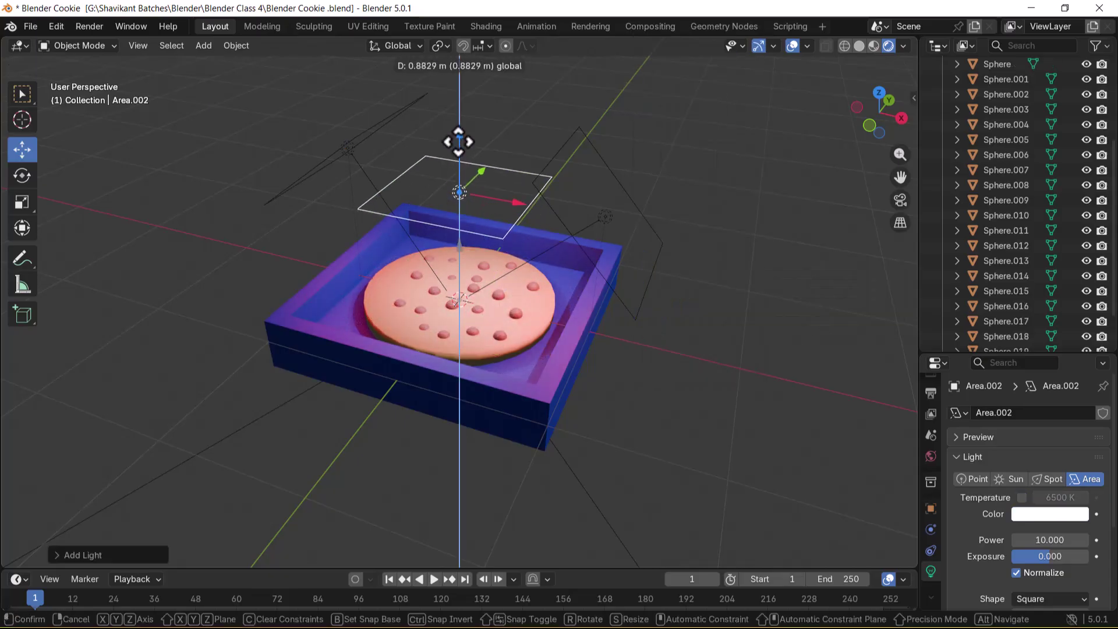
pyautogui.click(472, 112)
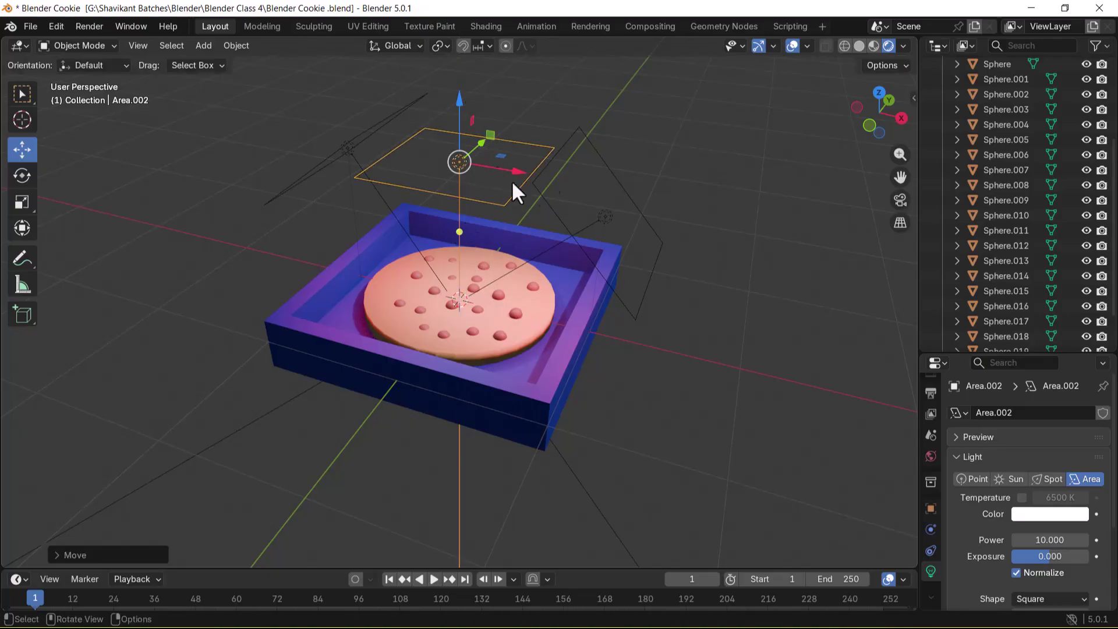
# Step: Rotate the third area light about X and move it along negative Y so it faces the cookie from that side
pyautogui.moveTo(738, 249); pyautogui.dragTo(629, 258, button='middle')
pyautogui.click(21, 176)
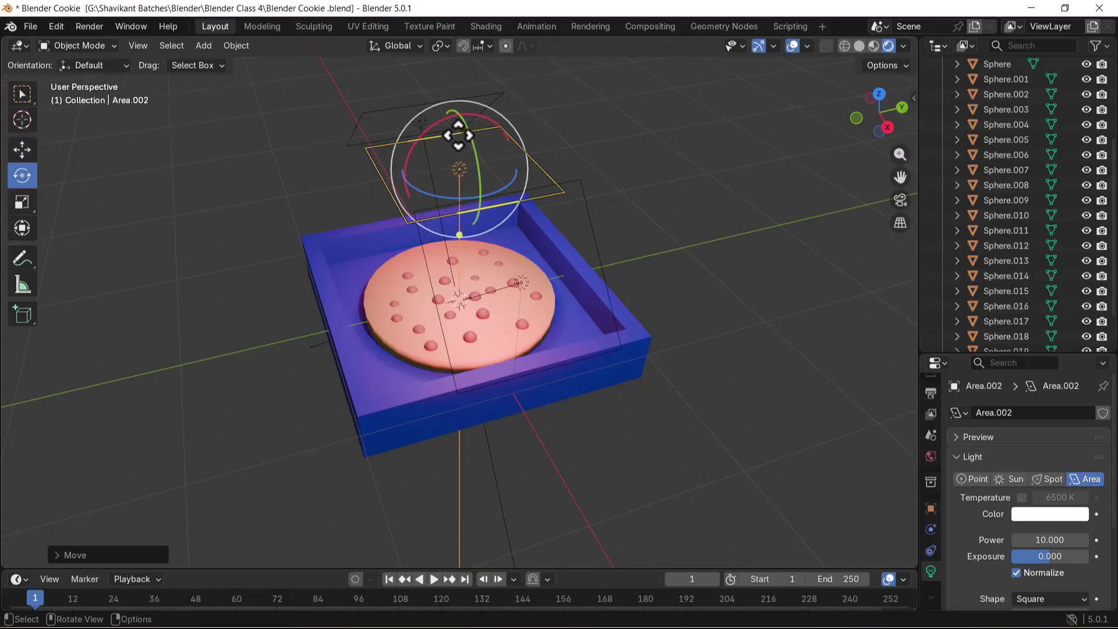
pyautogui.moveTo(440, 125); pyautogui.dragTo(398, 131)
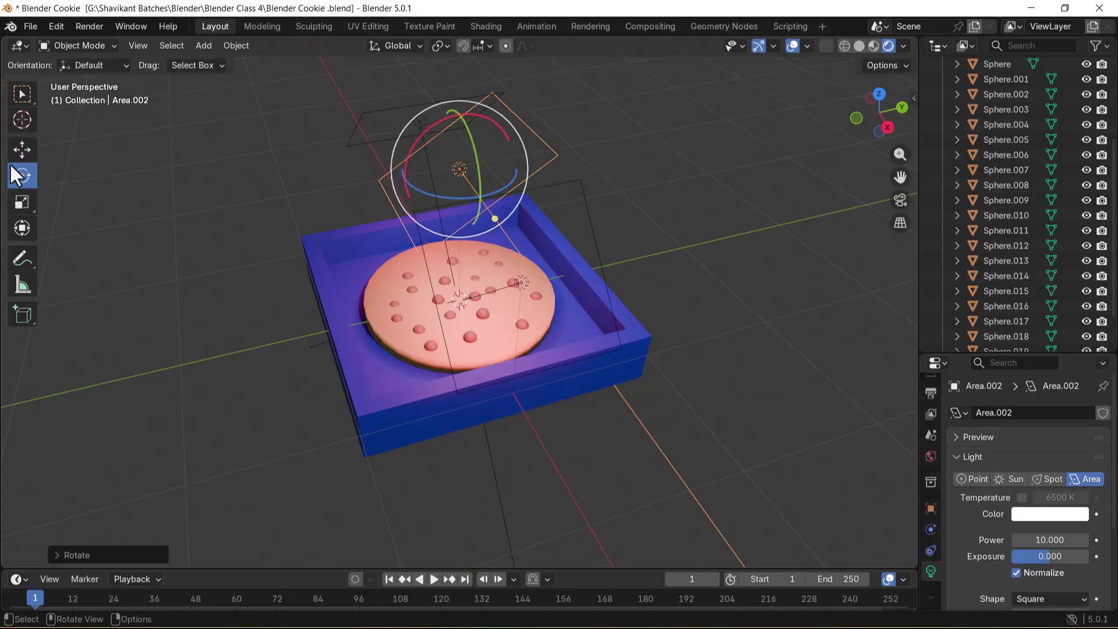
pyautogui.click(22, 150)
pyautogui.moveTo(512, 157); pyautogui.dragTo(347, 204)
pyautogui.moveTo(773, 407)
pyautogui.mouseDown(button='middle')
pyautogui.moveTo(829, 392)
pyautogui.moveTo(741, 404)
pyautogui.moveTo(767, 401)
pyautogui.mouseUp(button='middle')
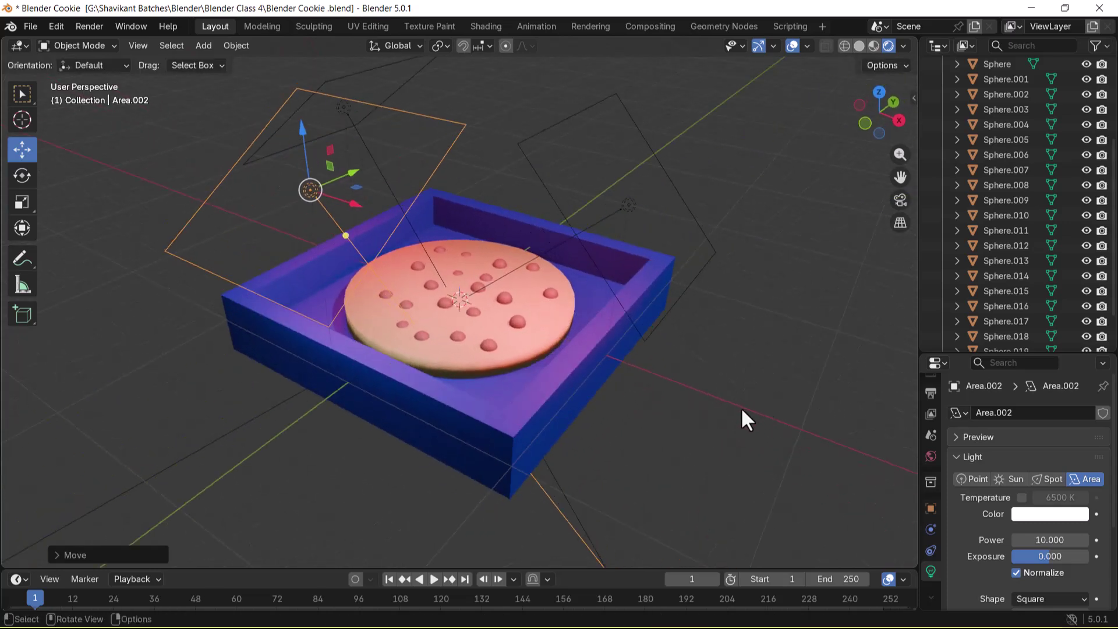
pyautogui.scroll(2, 748, 403)
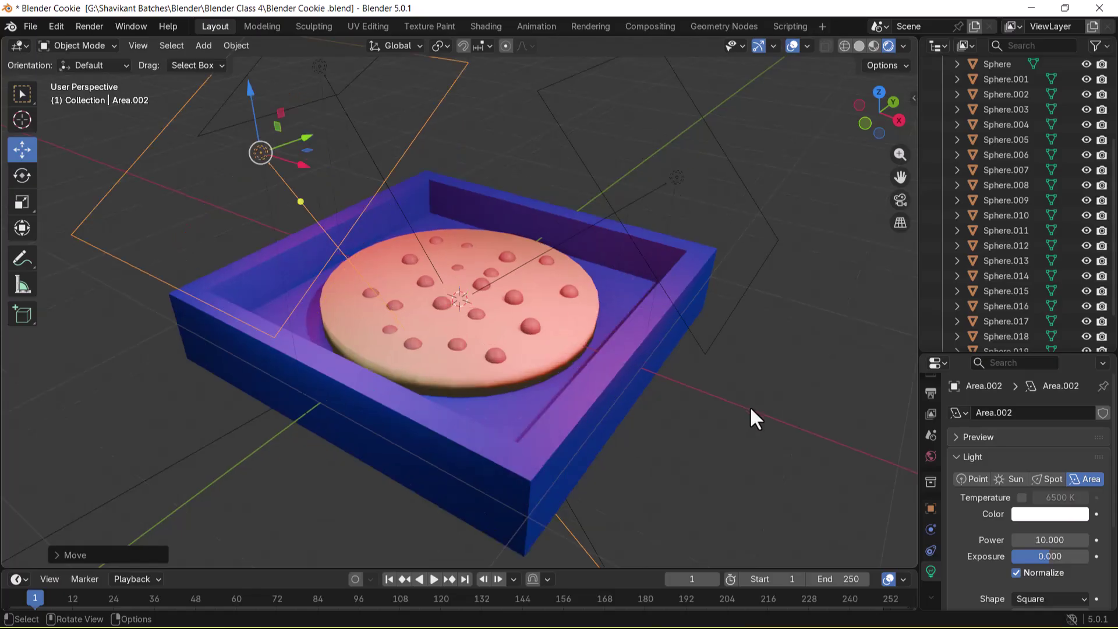
# Step: Set the third area light's color to pale yellow and its power to 23.4
pyautogui.click(1039, 515)
pyautogui.moveTo(987, 365)
pyautogui.mouseDown()
pyautogui.moveTo(968, 342)
pyautogui.moveTo(979, 358)
pyautogui.mouseUp()
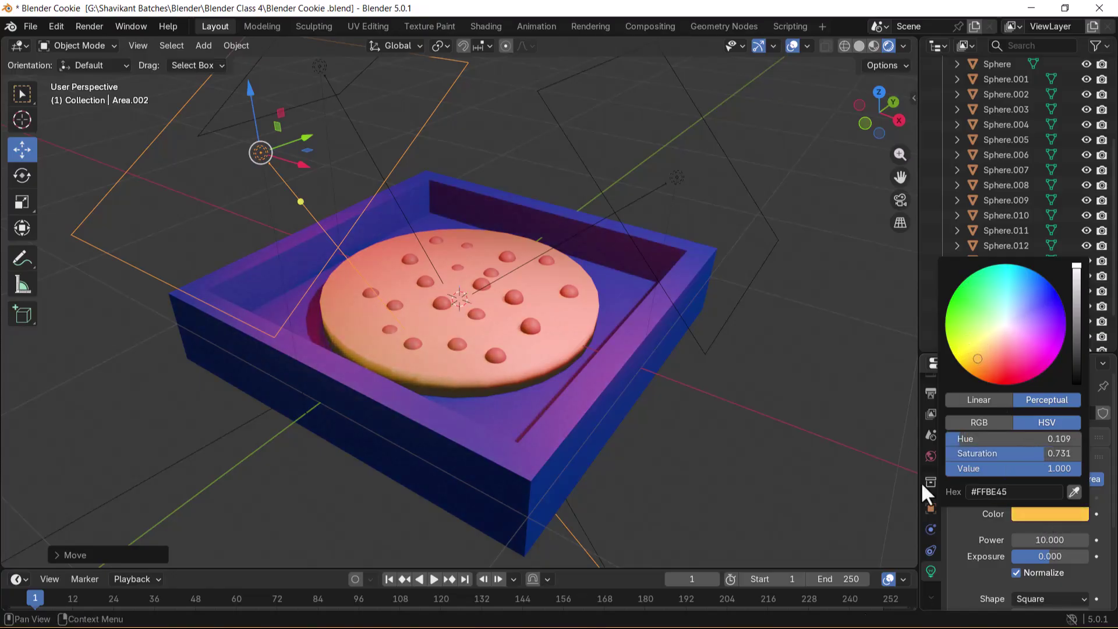
pyautogui.click(1037, 512)
pyautogui.moveTo(977, 352); pyautogui.dragTo(986, 340)
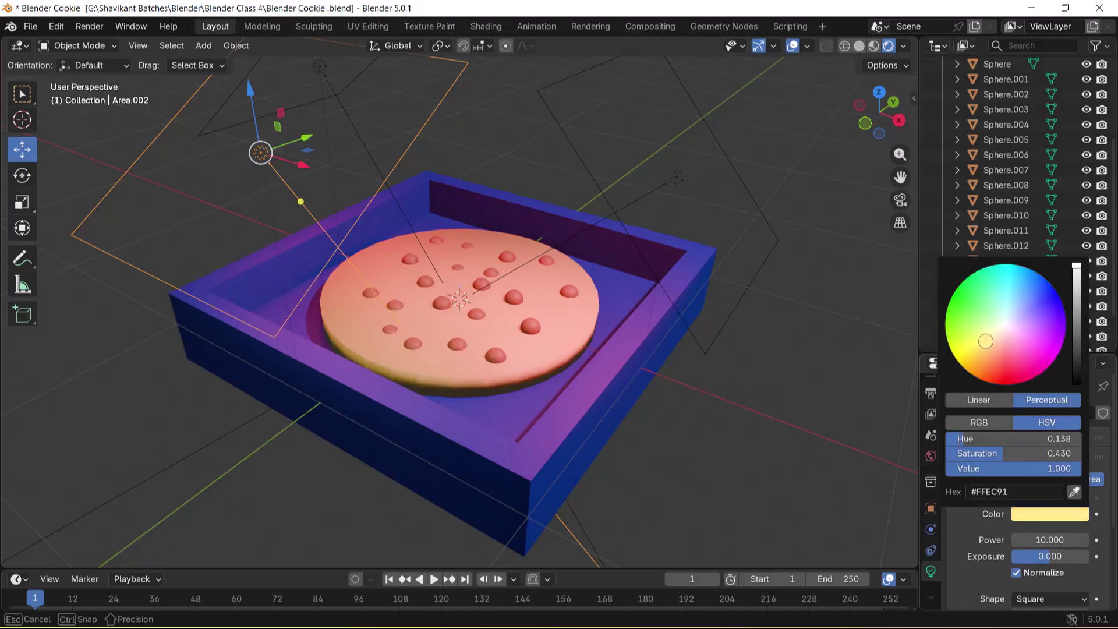
pyautogui.moveTo(998, 454)
pyautogui.mouseDown()
pyautogui.moveTo(960, 454)
pyautogui.moveTo(991, 454)
pyautogui.moveTo(965, 438)
pyautogui.mouseUp()
pyautogui.moveTo(1050, 469); pyautogui.dragTo(1079, 469)
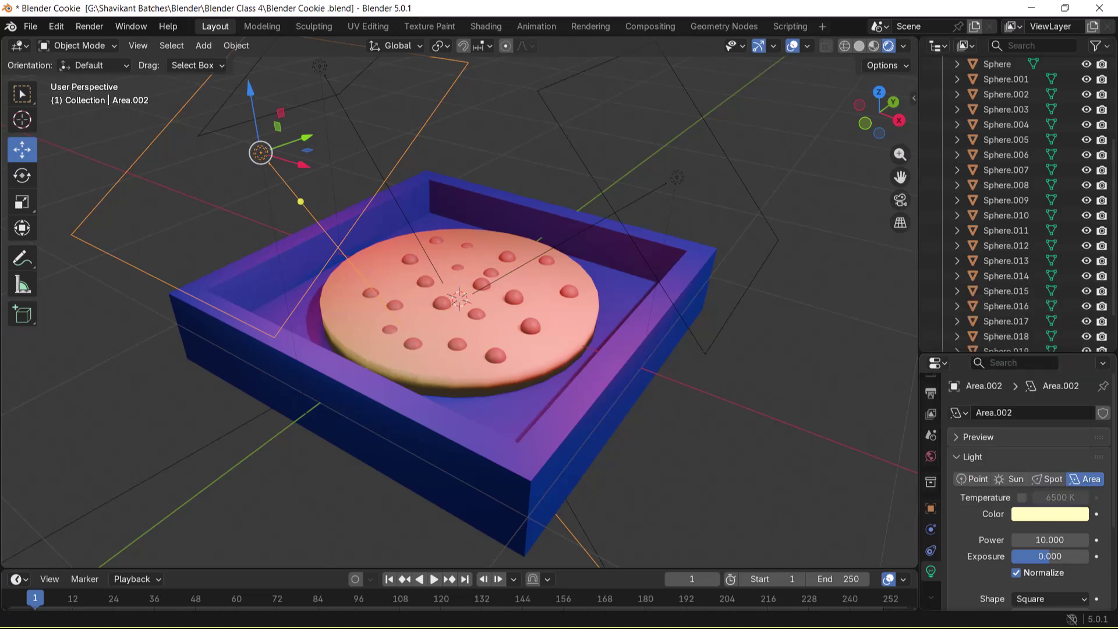
pyautogui.moveTo(1049, 541)
pyautogui.mouseDown()
pyautogui.moveTo(1037, 542)
pyautogui.moveTo(1069, 542)
pyautogui.mouseUp()
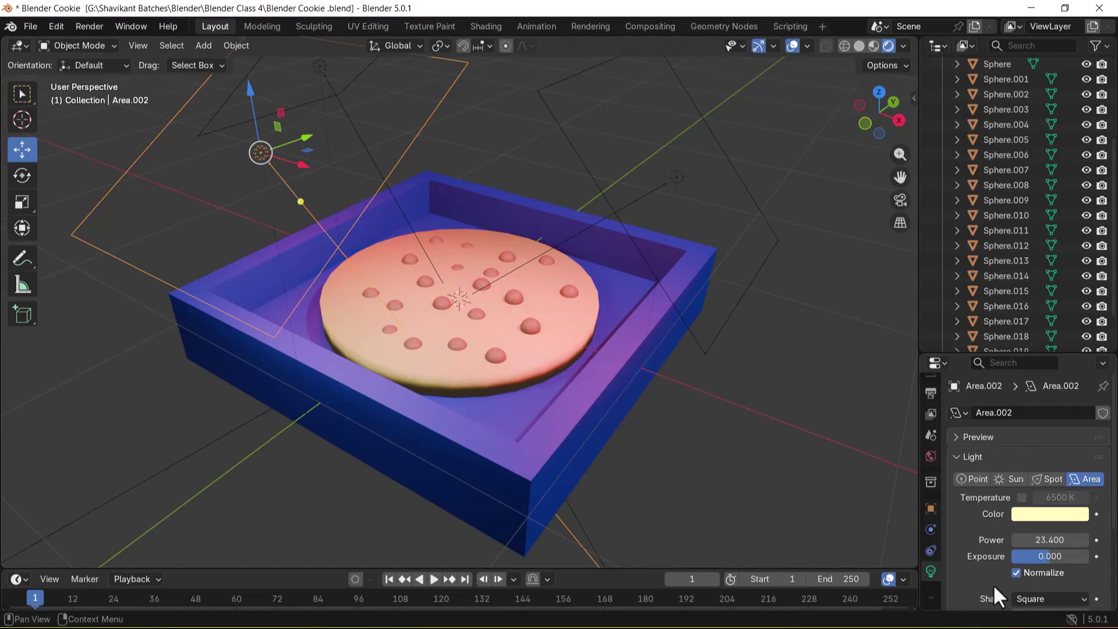
# Step: Examine the Normalize option and the available shapes for the third area light
pyautogui.scroll(-1, 998, 555)
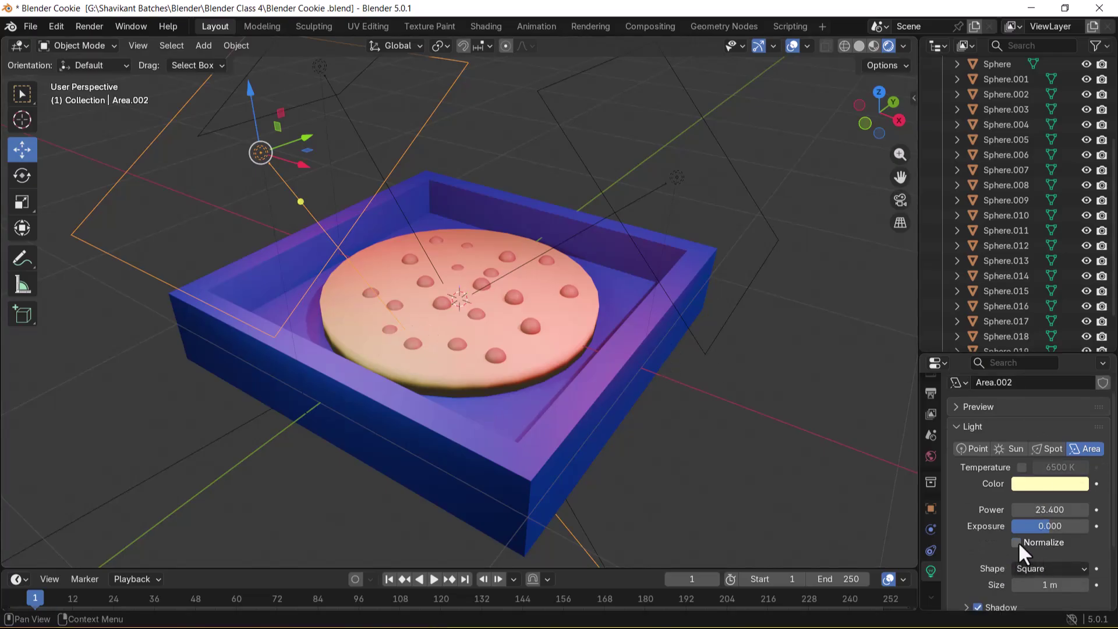
pyautogui.click(1017, 542)
pyautogui.click(1043, 567)
pyautogui.click(1042, 568)
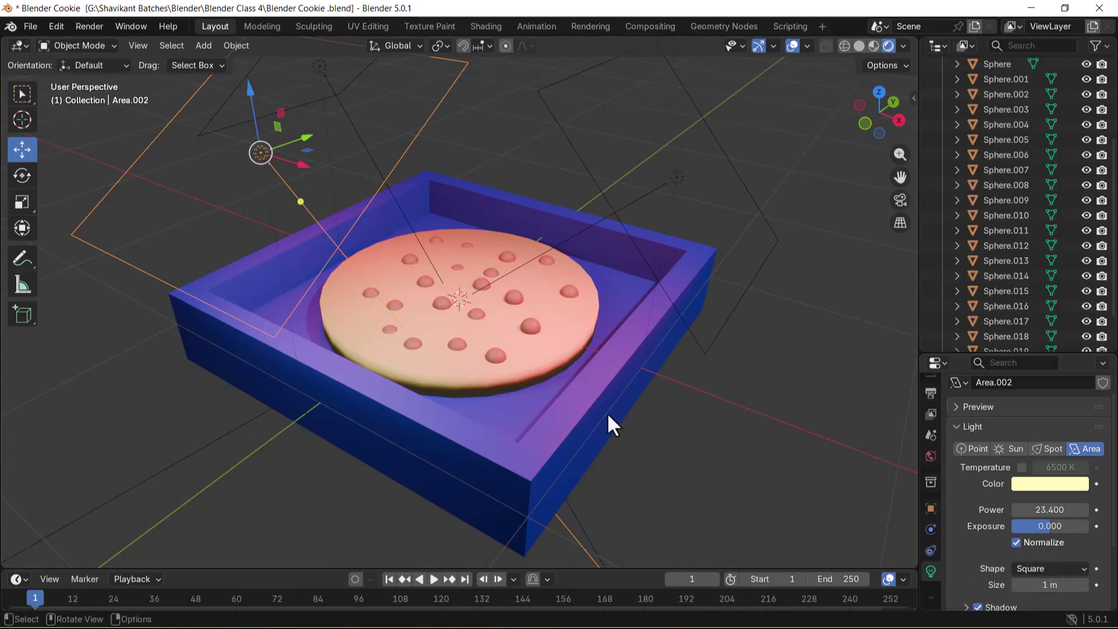
# Step: Switch to the PowerPoint slide show, advance to the Camera slide, and return to Blender
pyautogui.hotkey('alt', 'Tab')
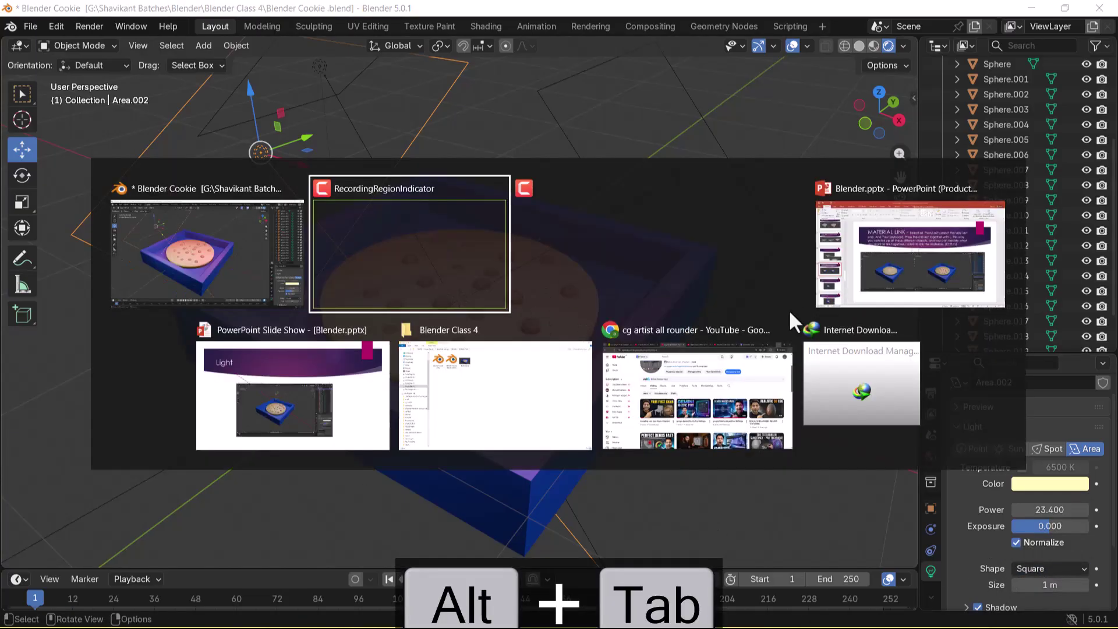
pyautogui.click(225, 417)
pyautogui.click(379, 392)
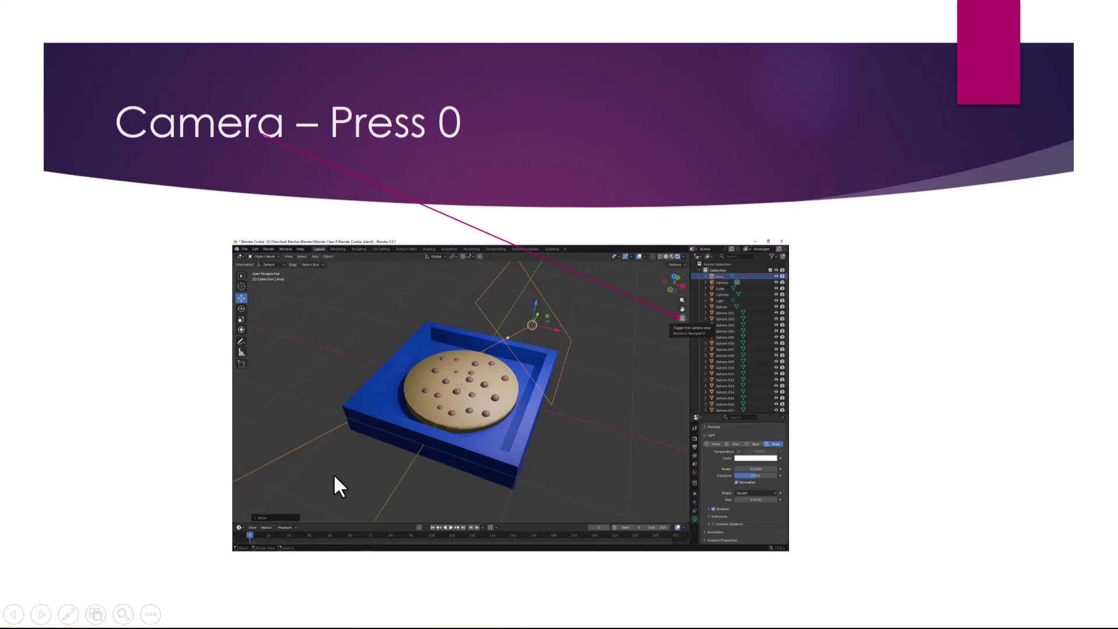
pyautogui.hotkey('alt', 'Tab')
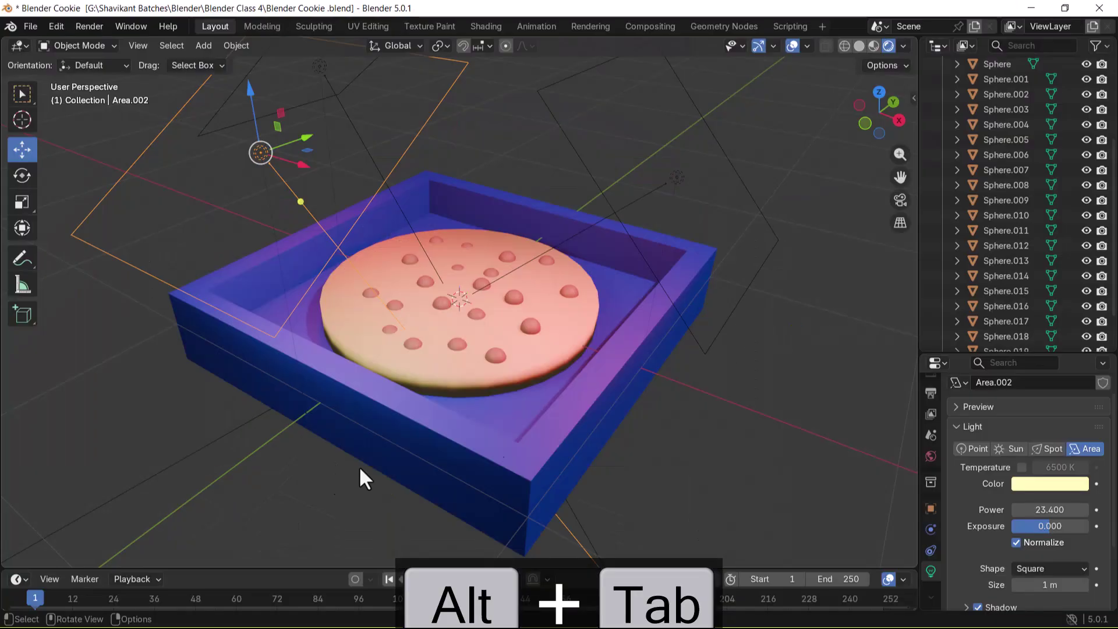
# Step: Toggle in and out of the camera view several times, ending with the scene seen through the camera
pyautogui.click(900, 200)
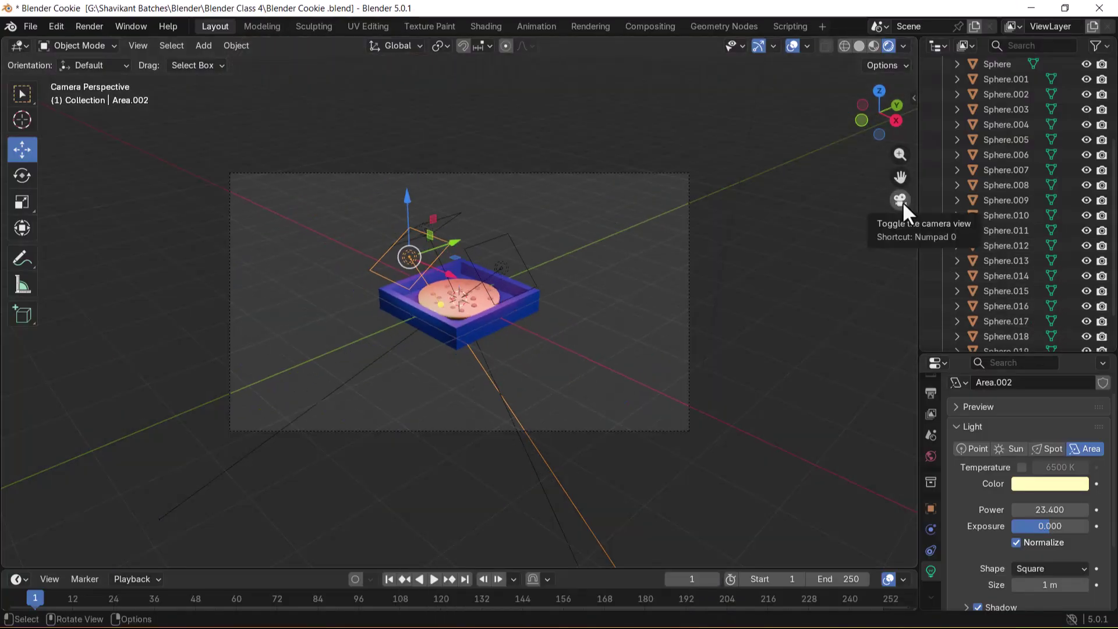
pyautogui.click(900, 200)
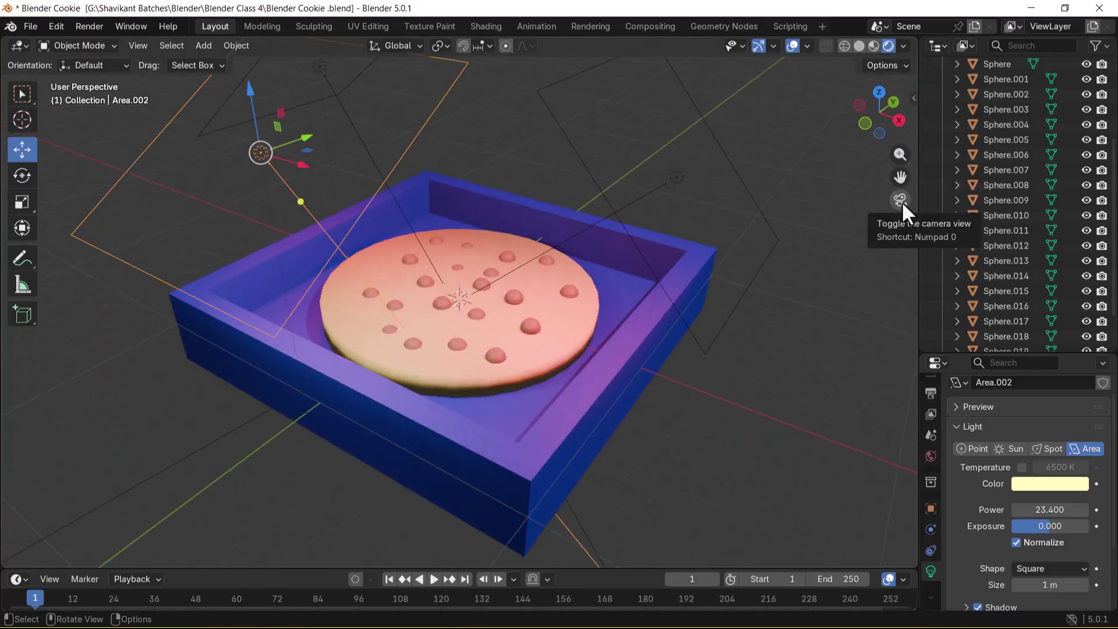
pyautogui.click(901, 200)
pyautogui.click(900, 200)
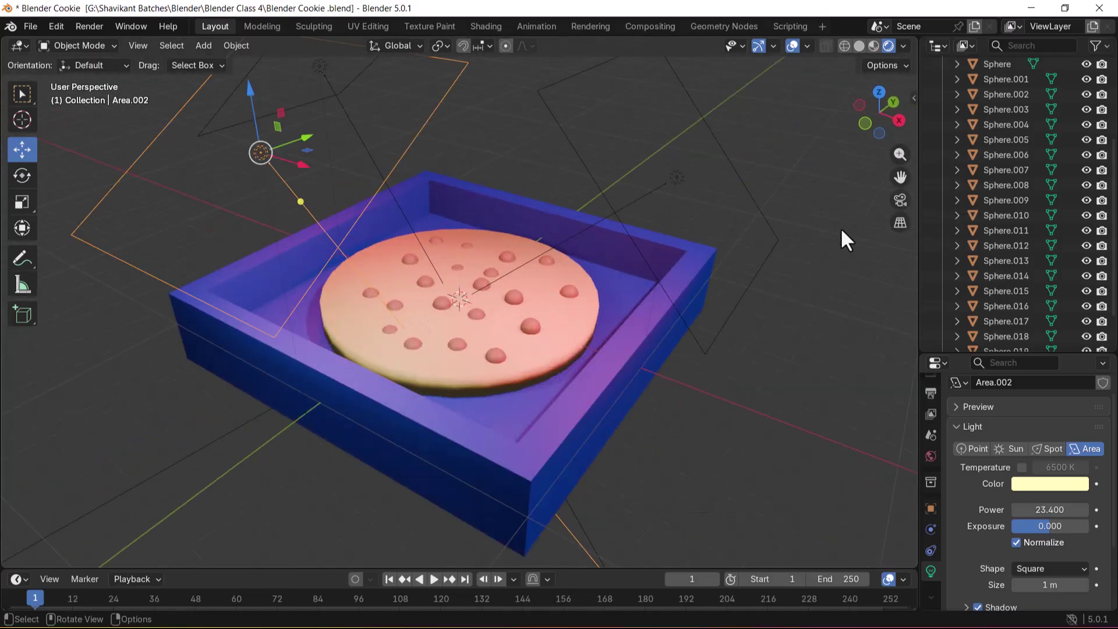
pyautogui.click(901, 200)
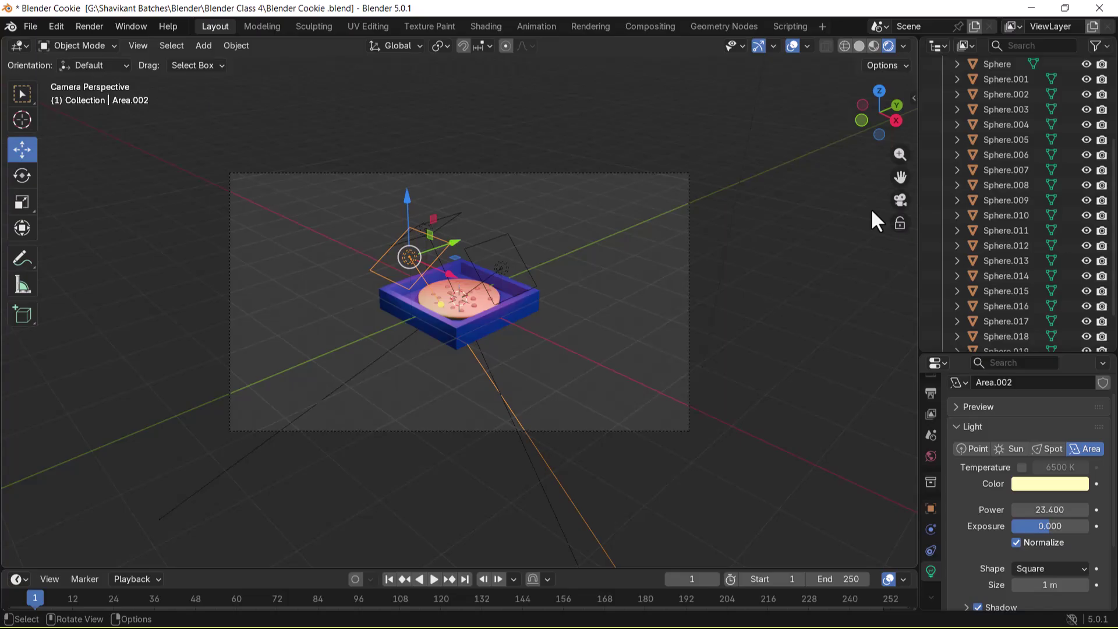
pyautogui.press('KP_0')
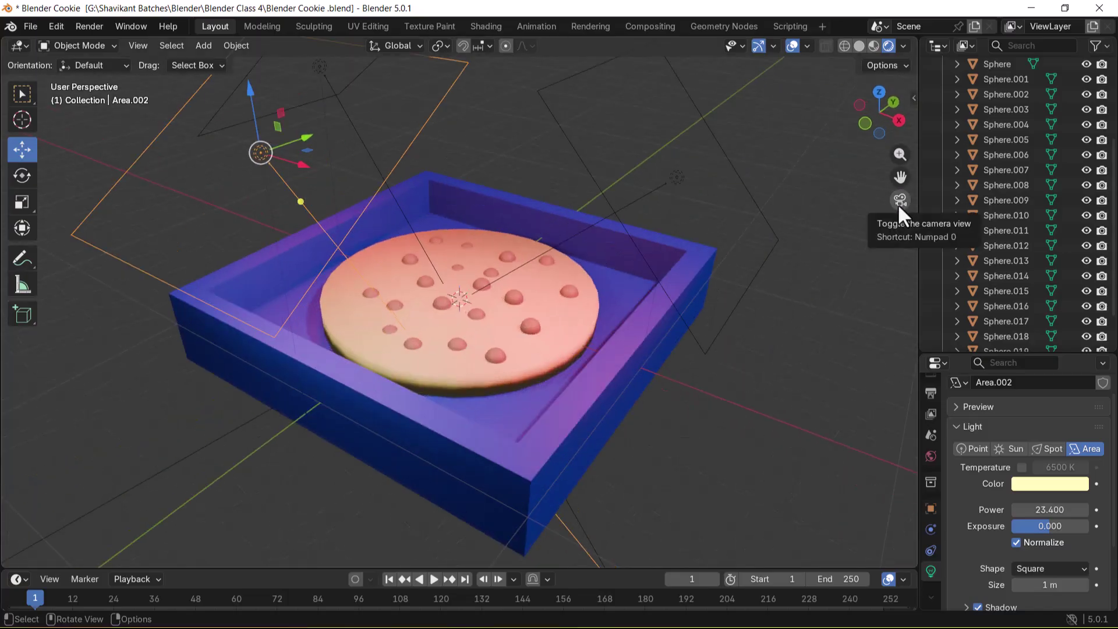
pyautogui.click(899, 202)
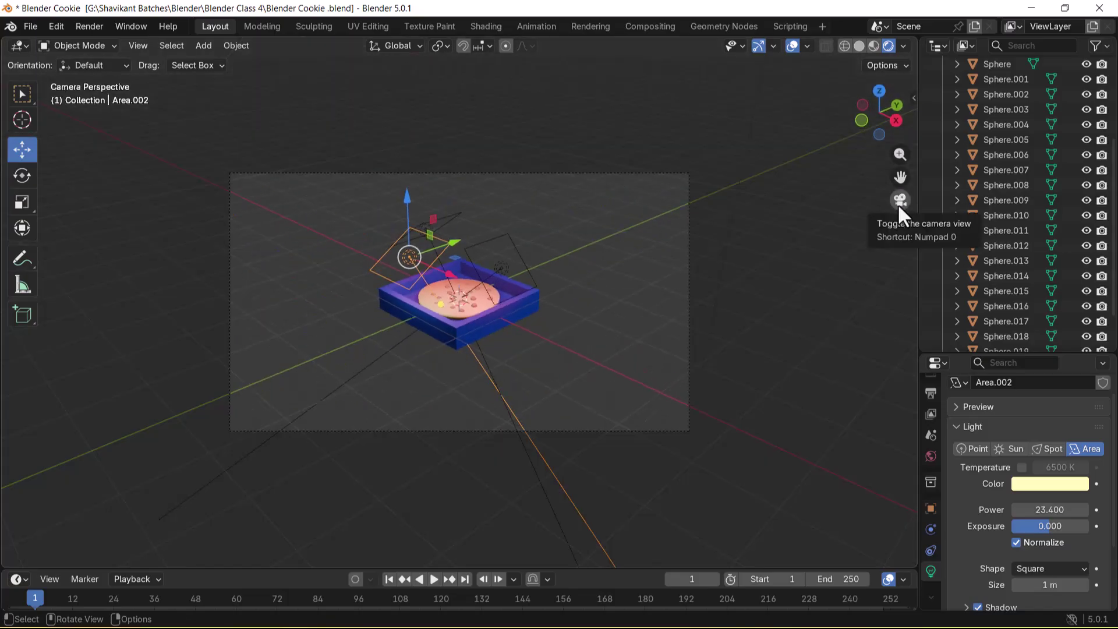
# Step: Consult the sidebar slide in PowerPoint, return to Blender, and show the View settings in the viewport's sidebar
pyautogui.hotkey('alt', 'Tab')
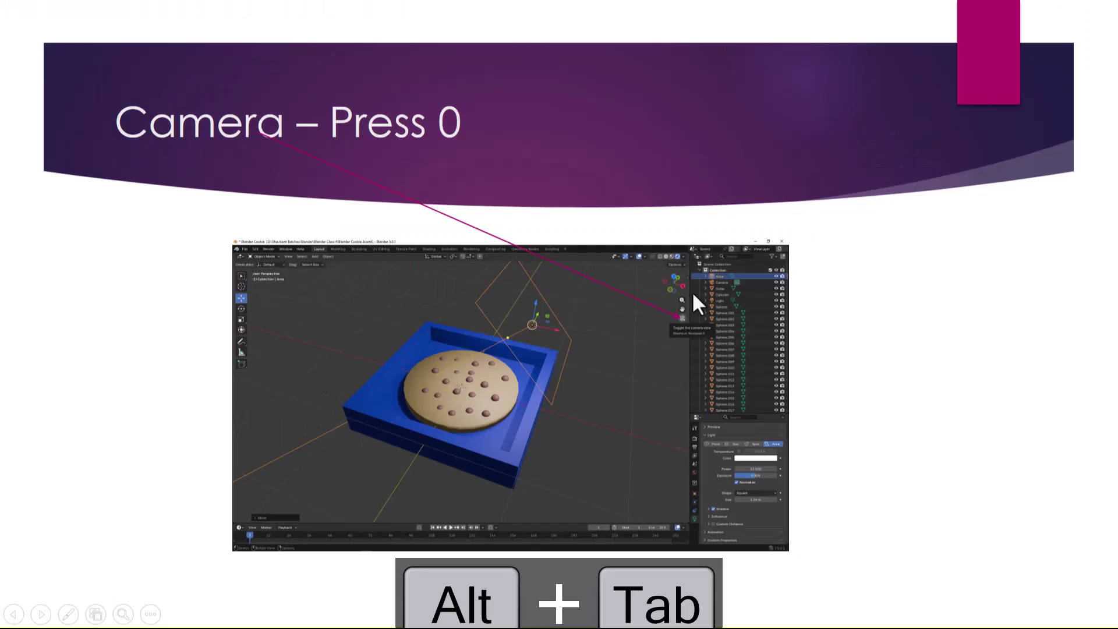
pyautogui.click(692, 293)
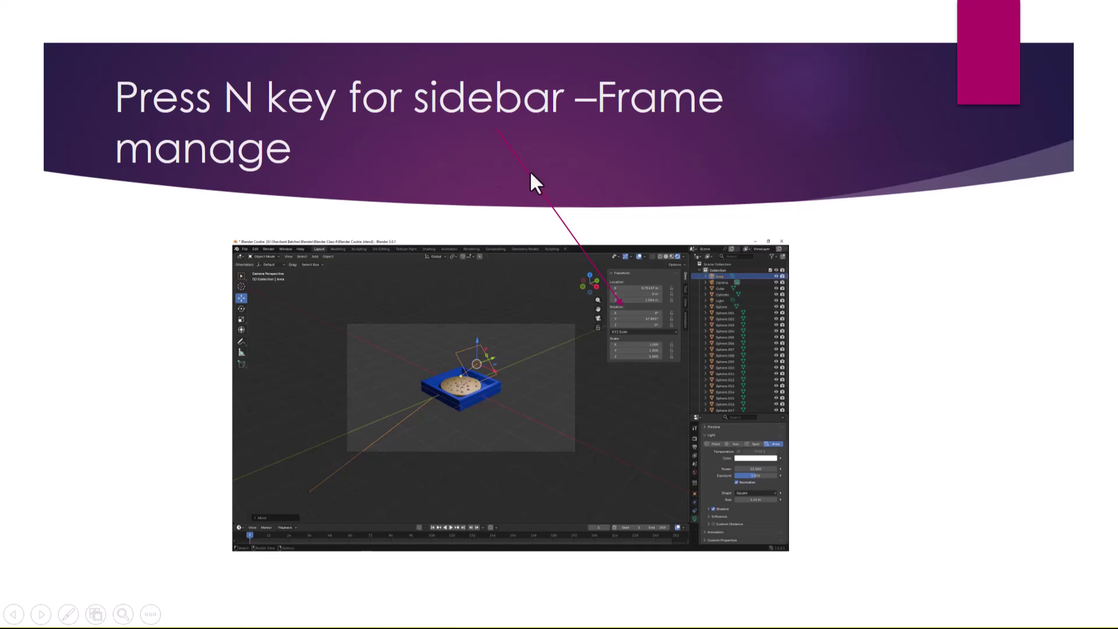
pyautogui.hotkey('alt', 'Tab')
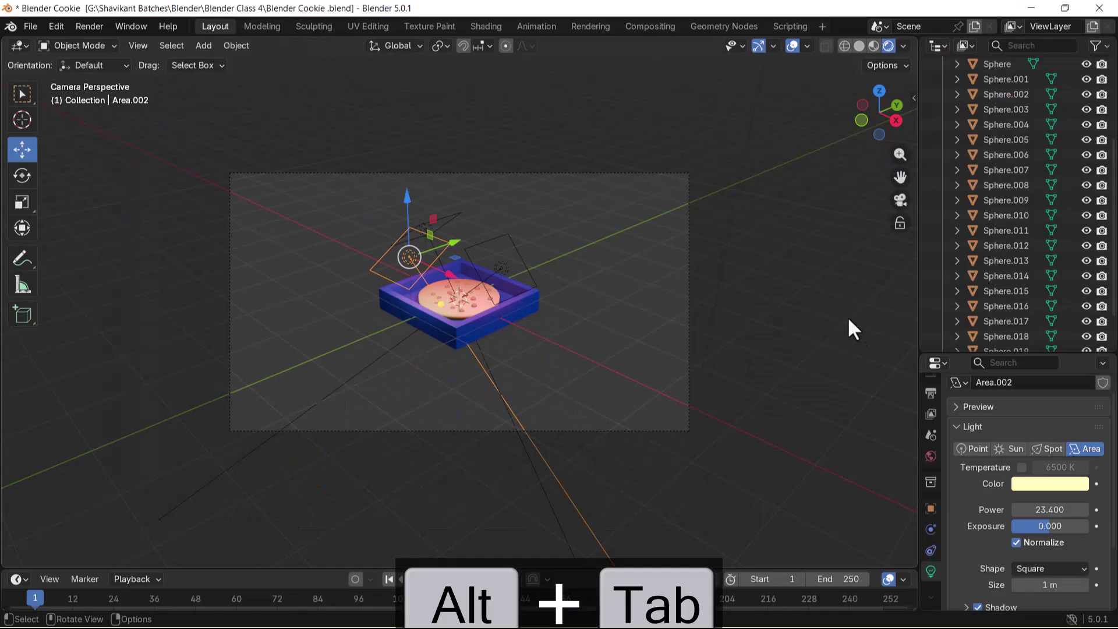
pyautogui.press('n')
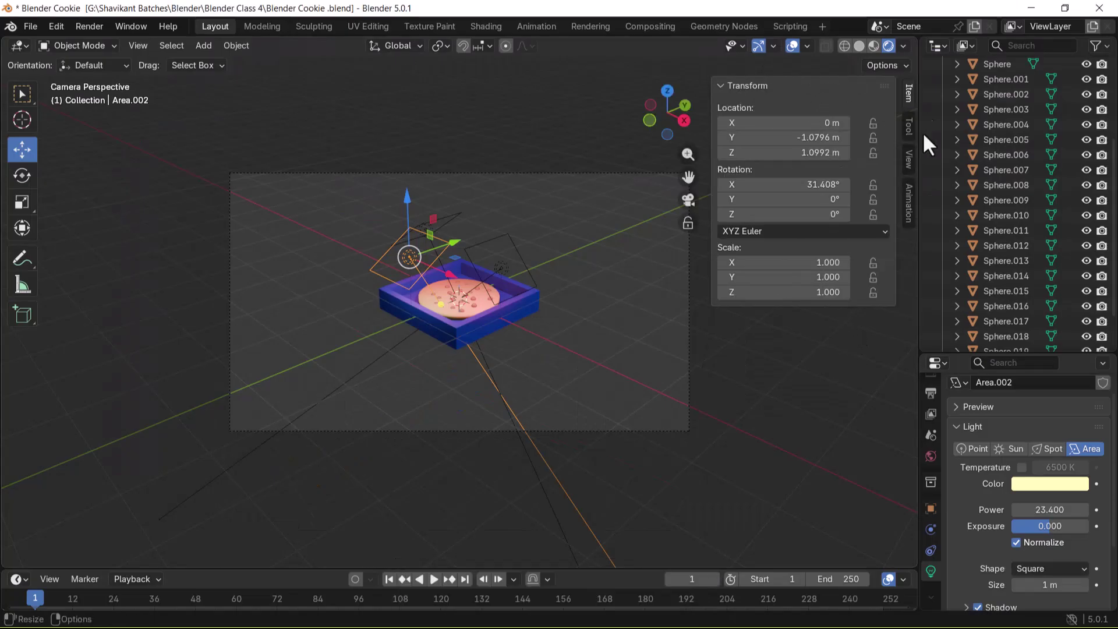
pyautogui.click(908, 153)
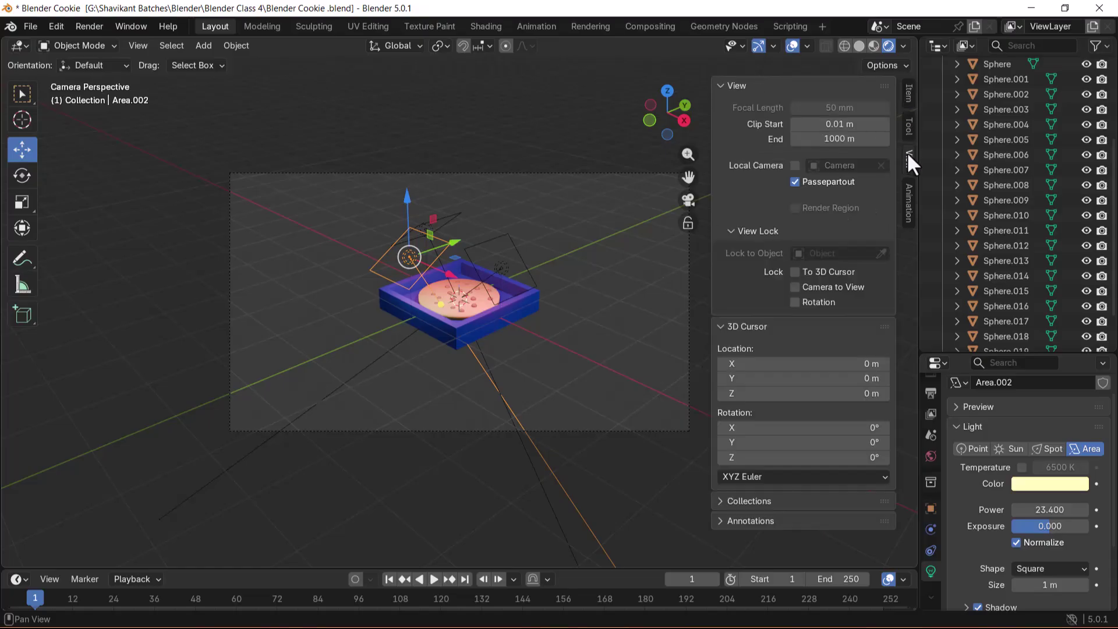
# Step: Review the View and Camera to View slides in the PowerPoint slide show, and return to Blender
pyautogui.hotkey('alt', 'Tab')
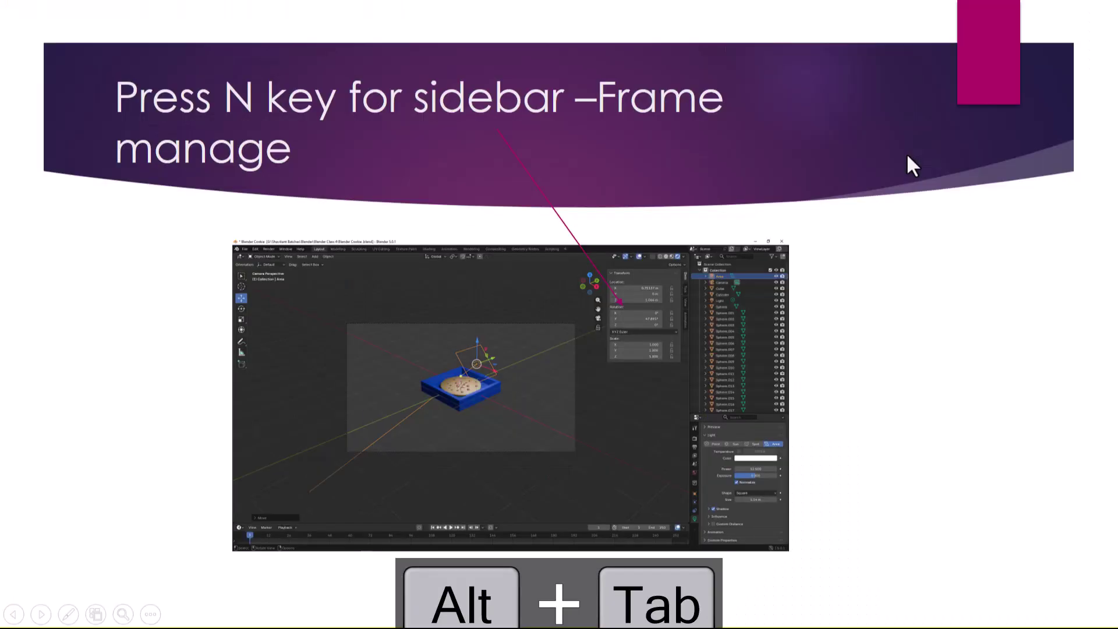
pyautogui.click(906, 156)
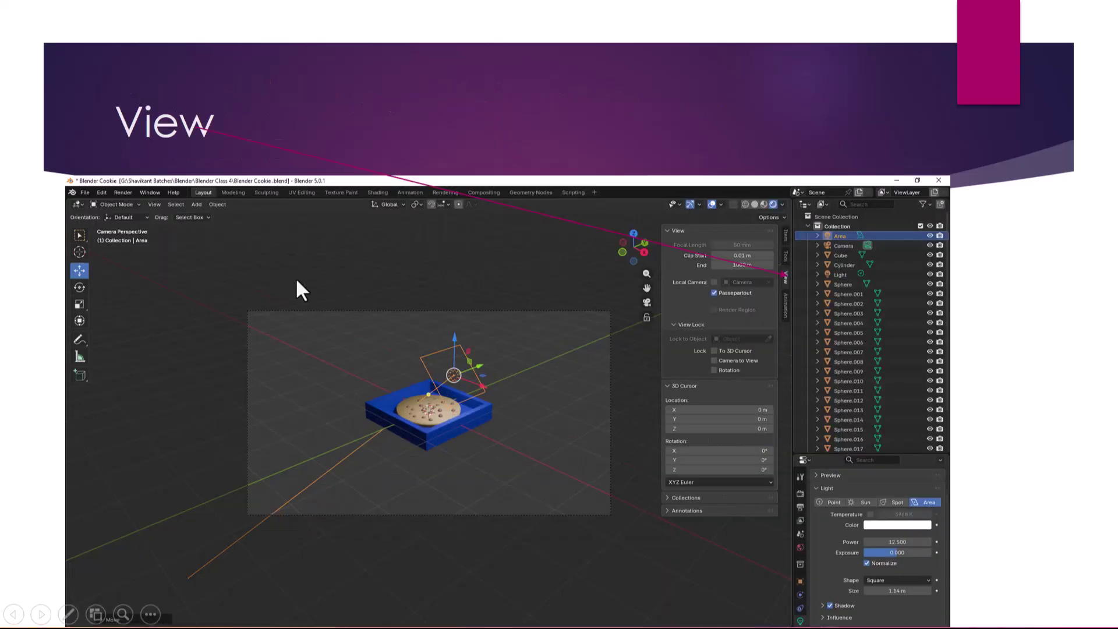
pyautogui.click(417, 278)
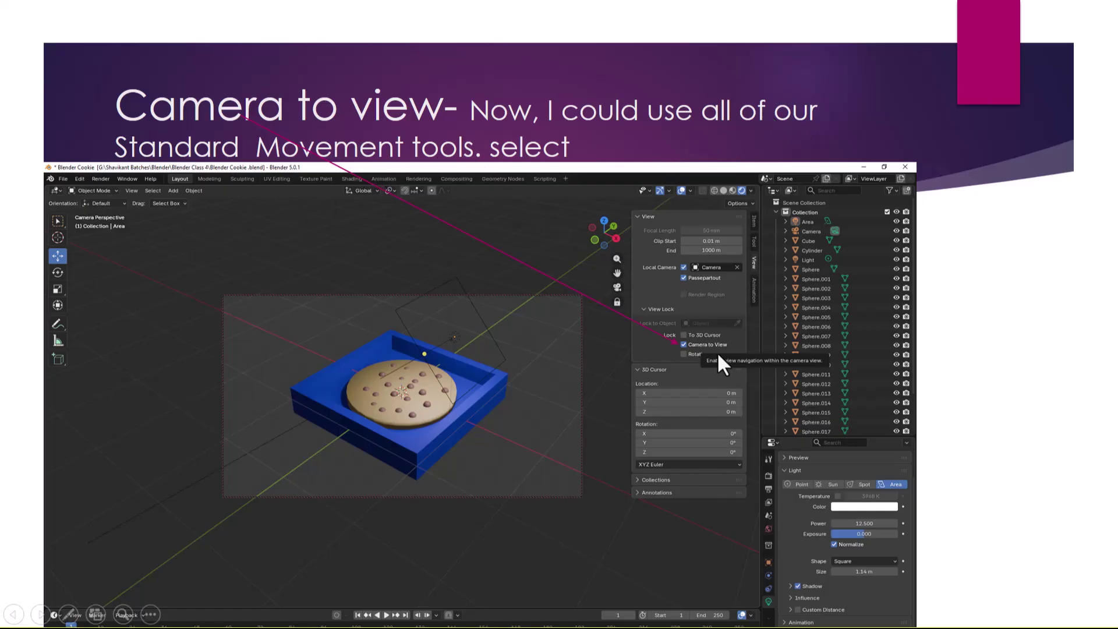
pyautogui.hotkey('alt', 'Tab')
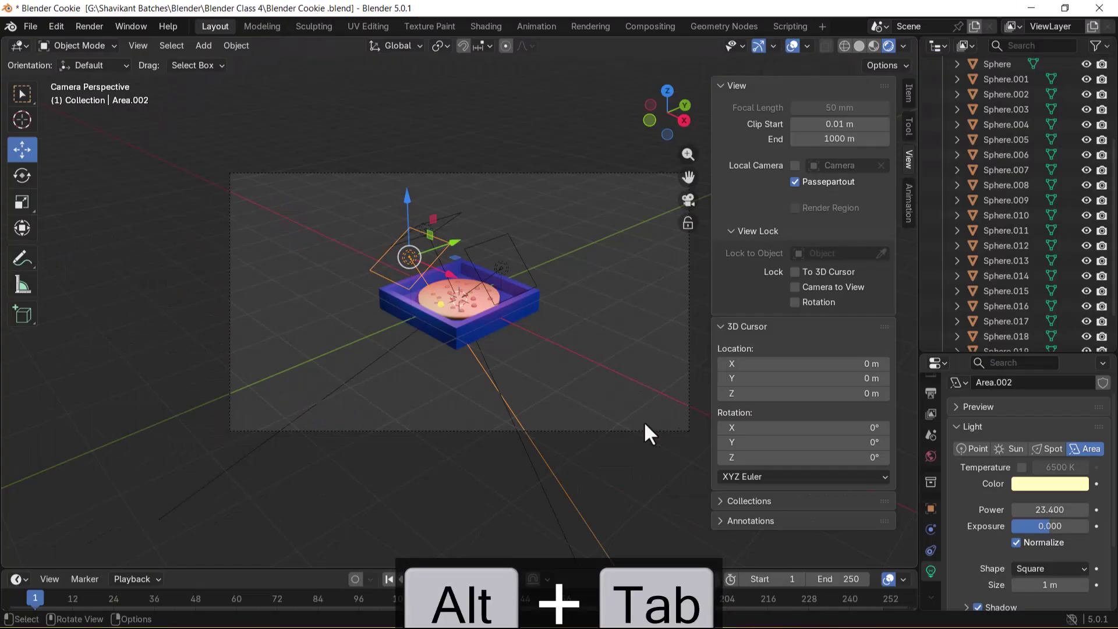
# Step: Orbit out of the camera view, go back to it, and enable the Camera to View lock
pyautogui.moveTo(608, 300); pyautogui.dragTo(601, 322, button='middle')
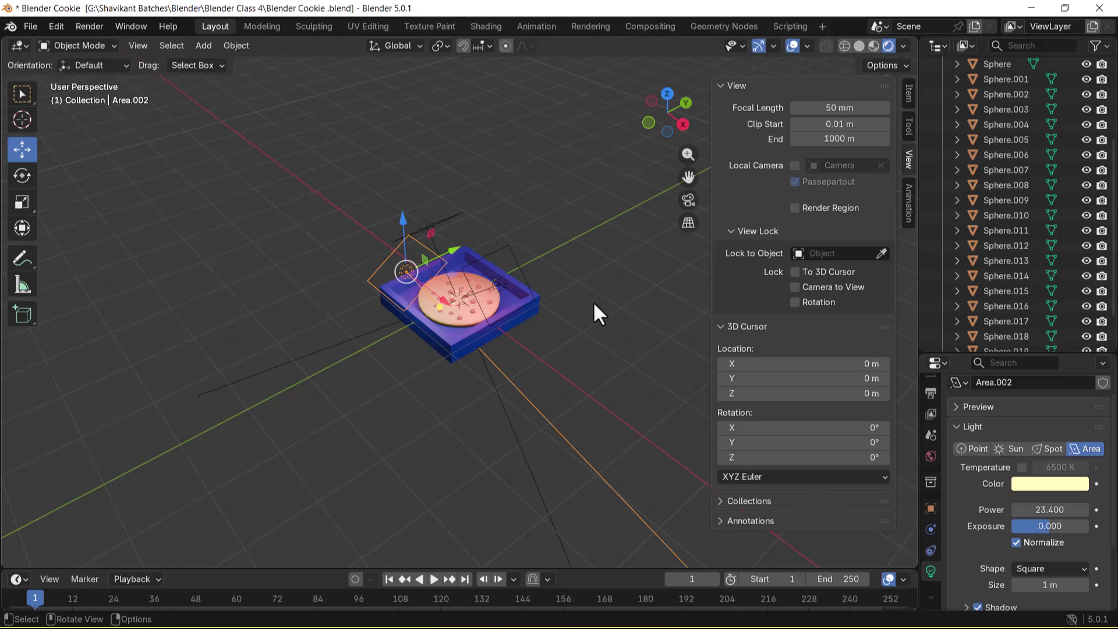
pyautogui.press('`')
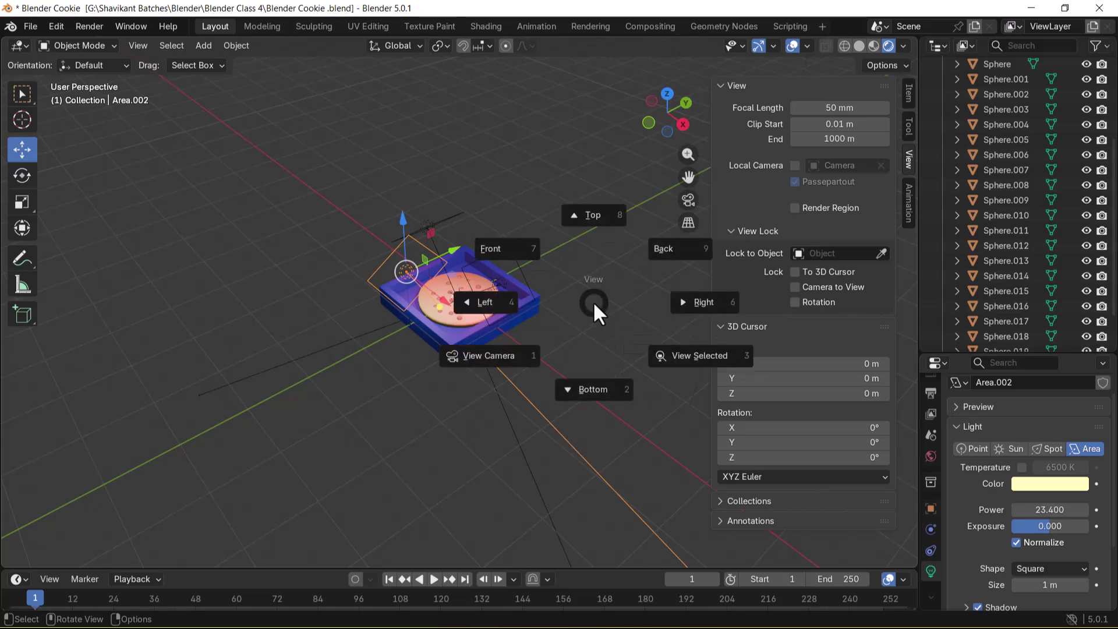
pyautogui.click(490, 360)
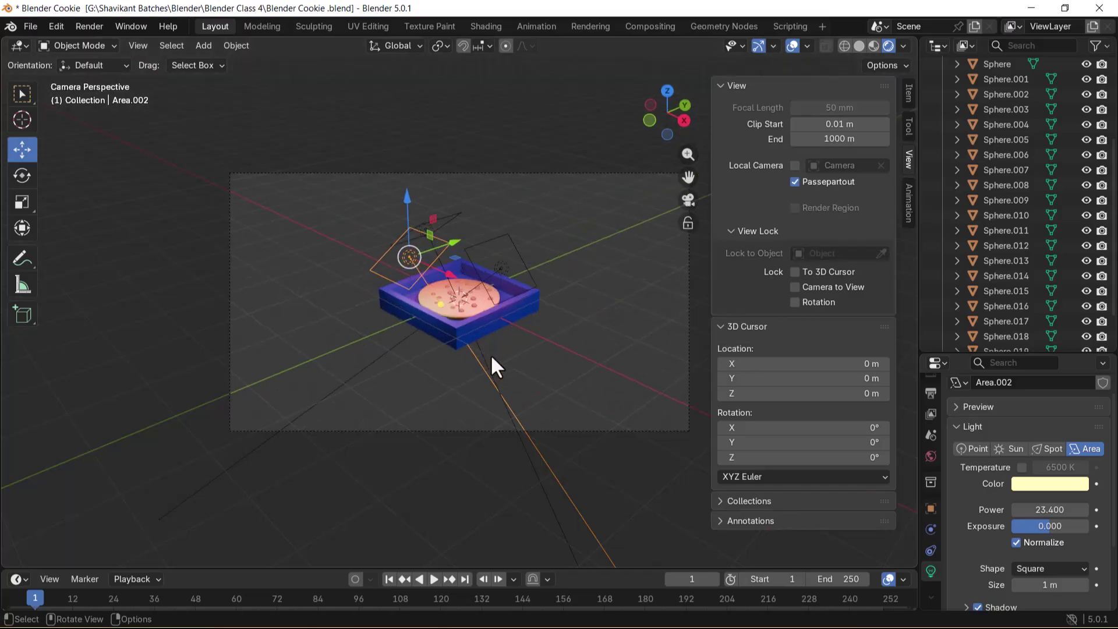
pyautogui.click(794, 288)
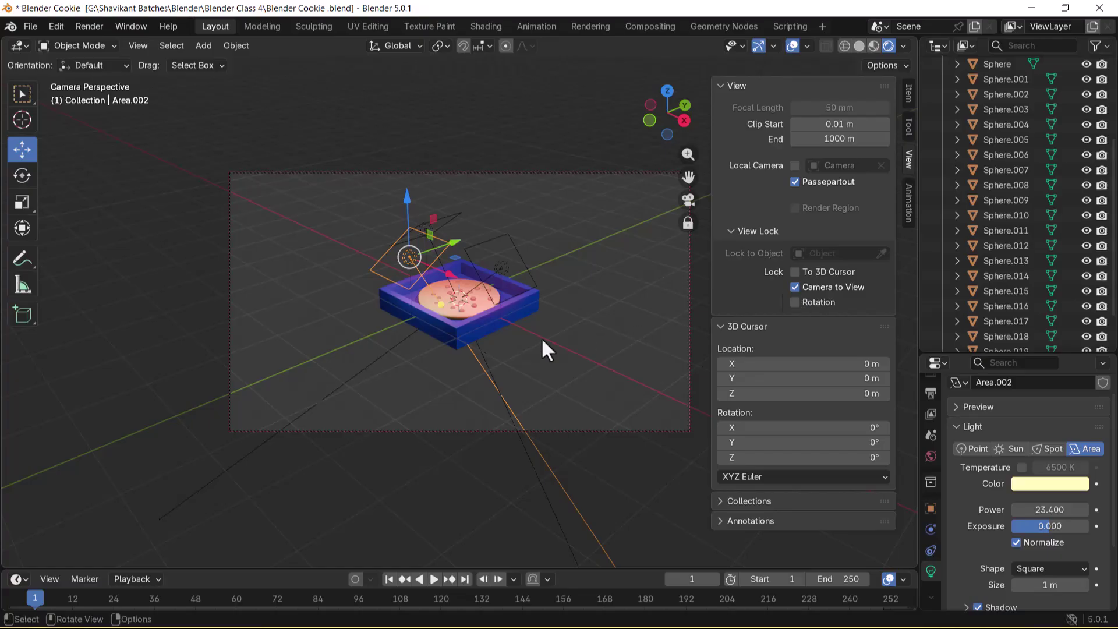
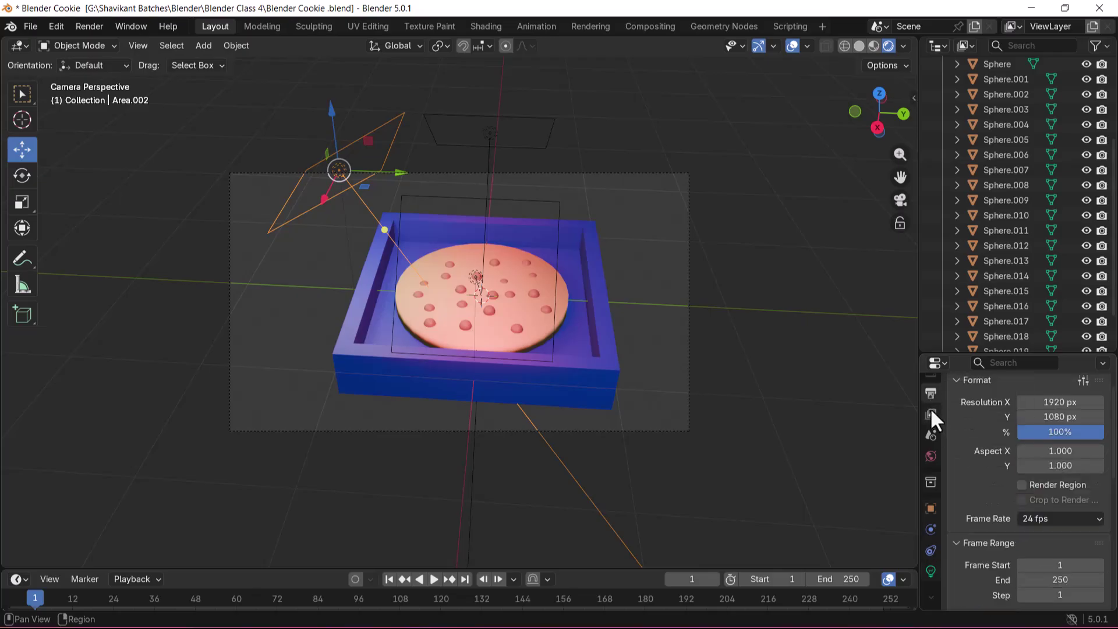
# Step: Show the scene's render properties and examine the Viewport and Render sampling settings
pyautogui.scroll(2, 930, 410)
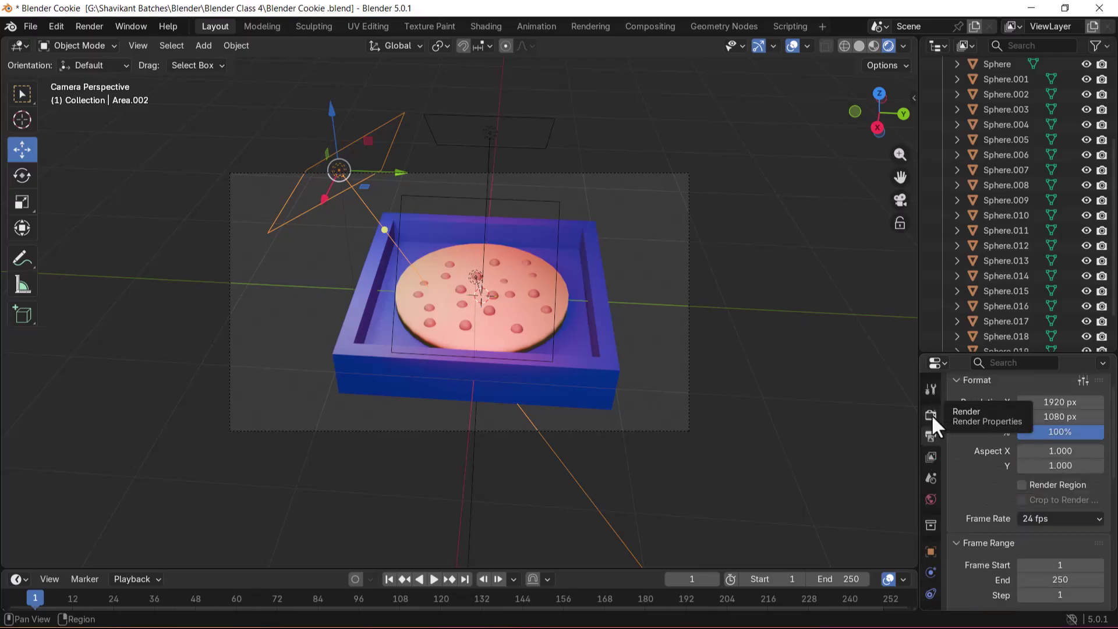
pyautogui.click(931, 414)
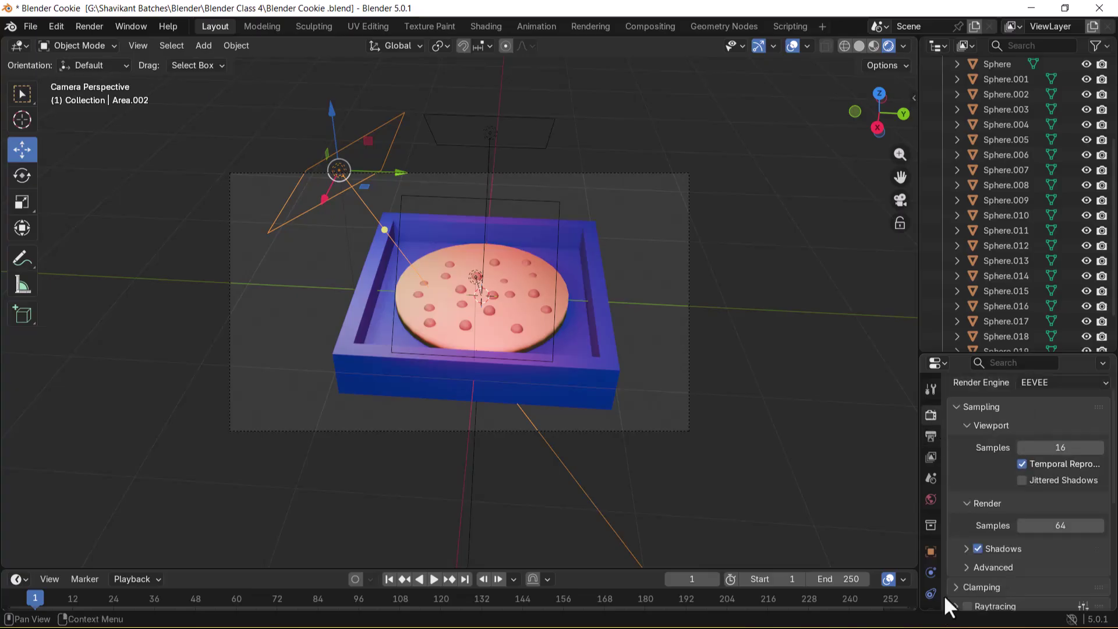
pyautogui.click(957, 406)
pyautogui.click(956, 406)
pyautogui.click(965, 424)
pyautogui.click(964, 425)
pyautogui.click(965, 425)
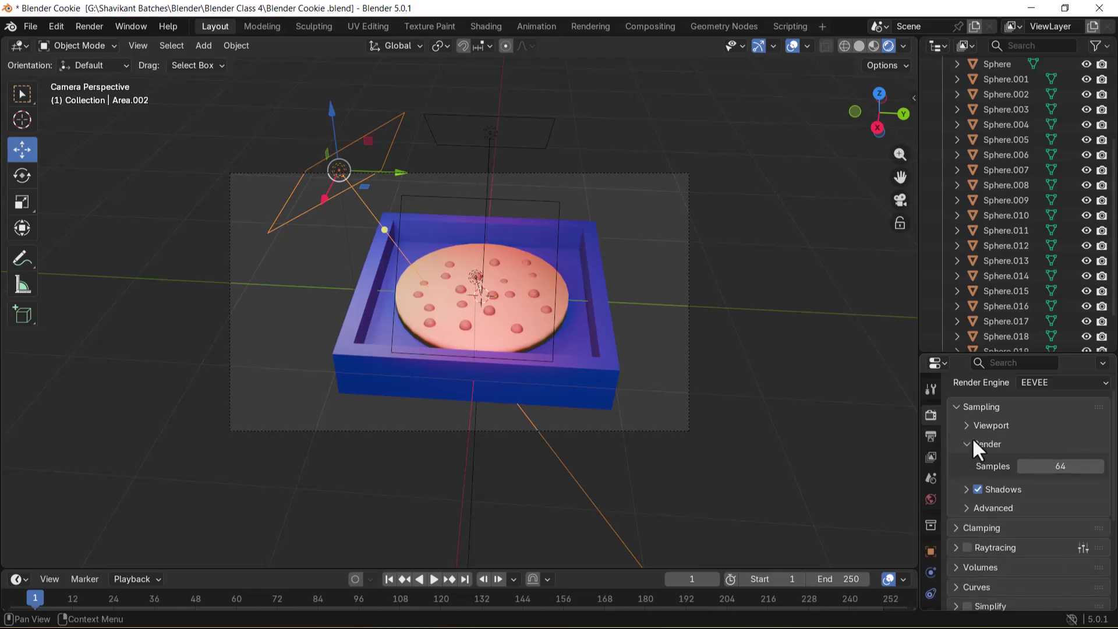
pyautogui.click(969, 423)
# Step: Review the Render and Render Cycle slides in the PowerPoint slide show, and return to Blender
pyautogui.hotkey('alt', 'Tab')
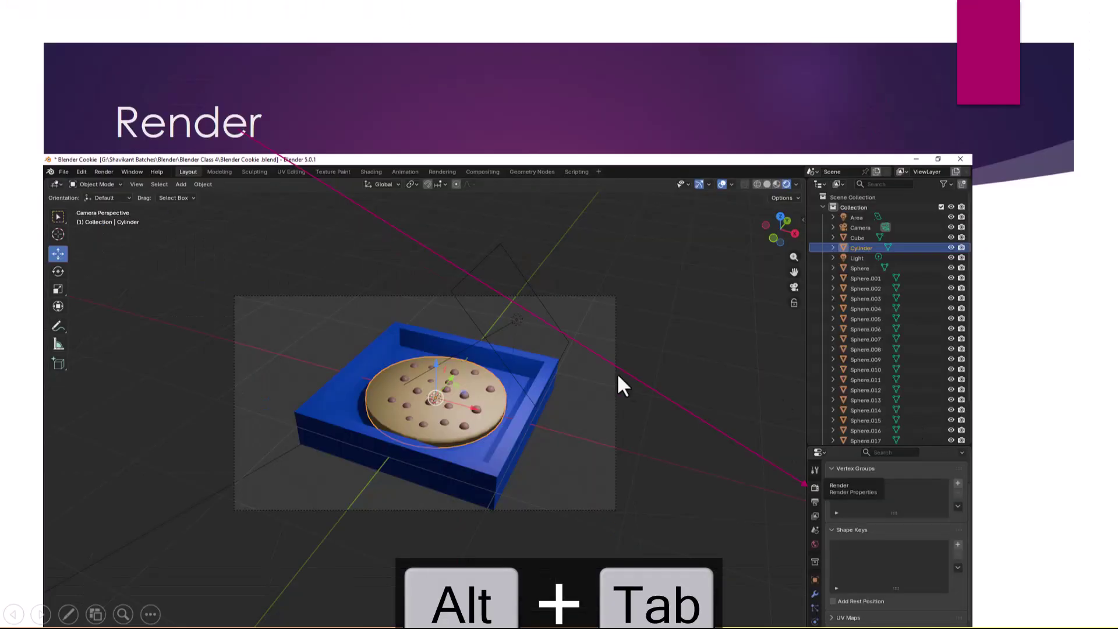
pyautogui.click(651, 367)
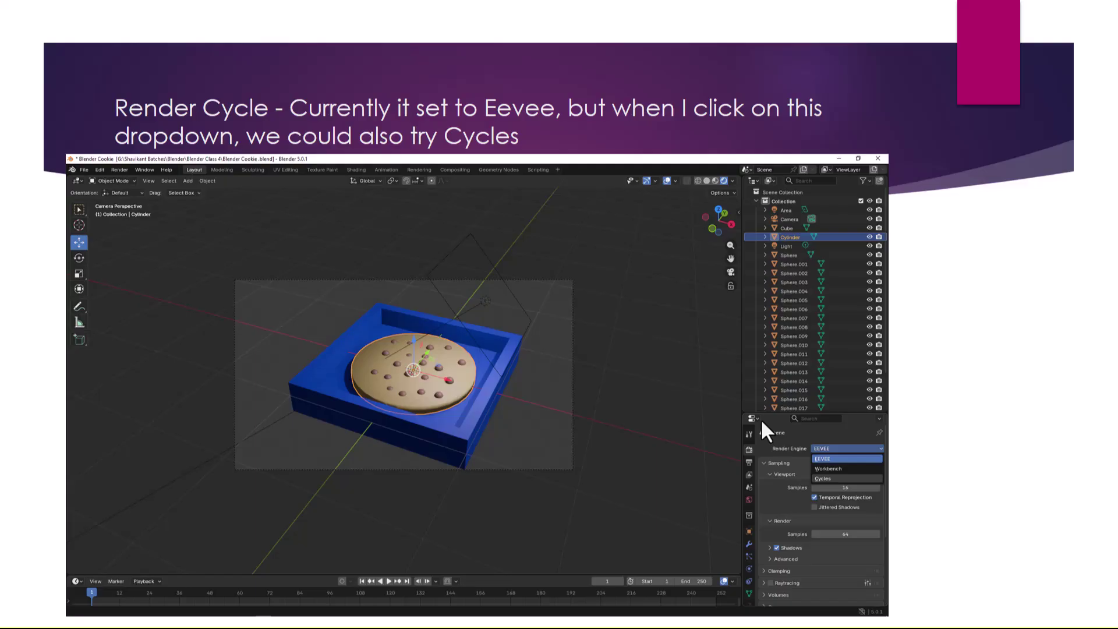
pyautogui.hotkey('alt', 'Tab')
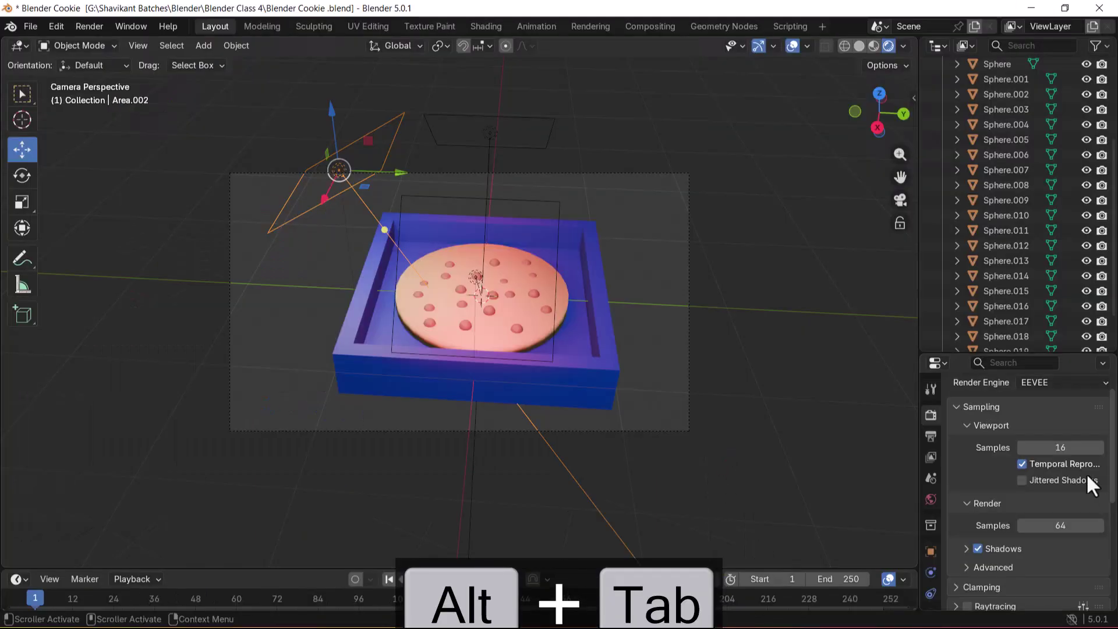
# Step: Compare the output properties with the render properties, and examine the Sampling subsections for the EEVEE engine
pyautogui.click(974, 410)
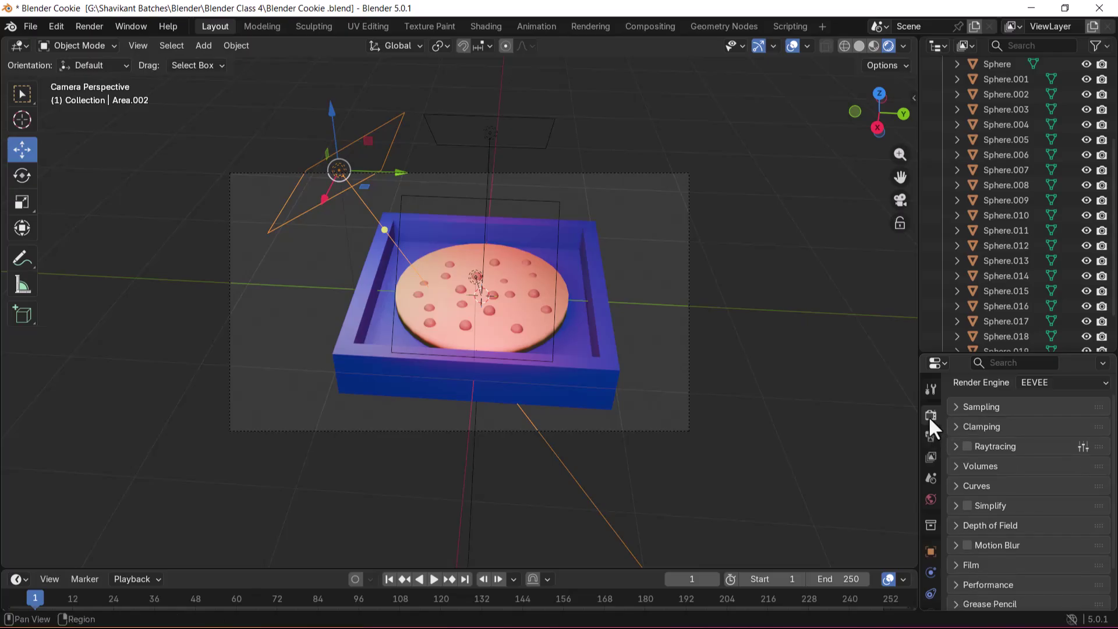
pyautogui.click(932, 435)
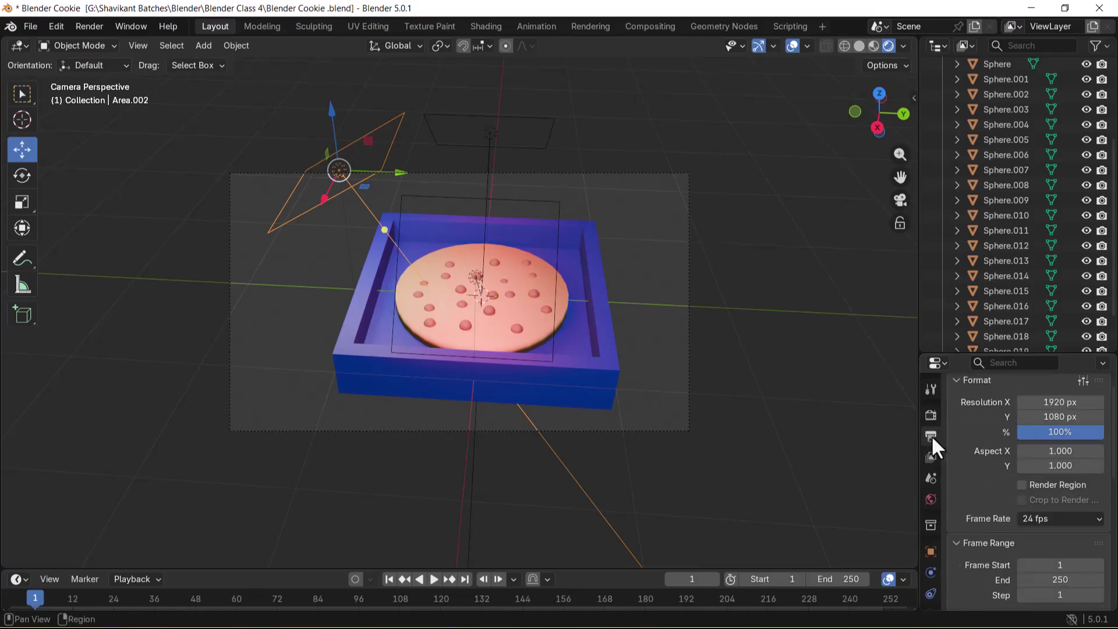
pyautogui.click(935, 414)
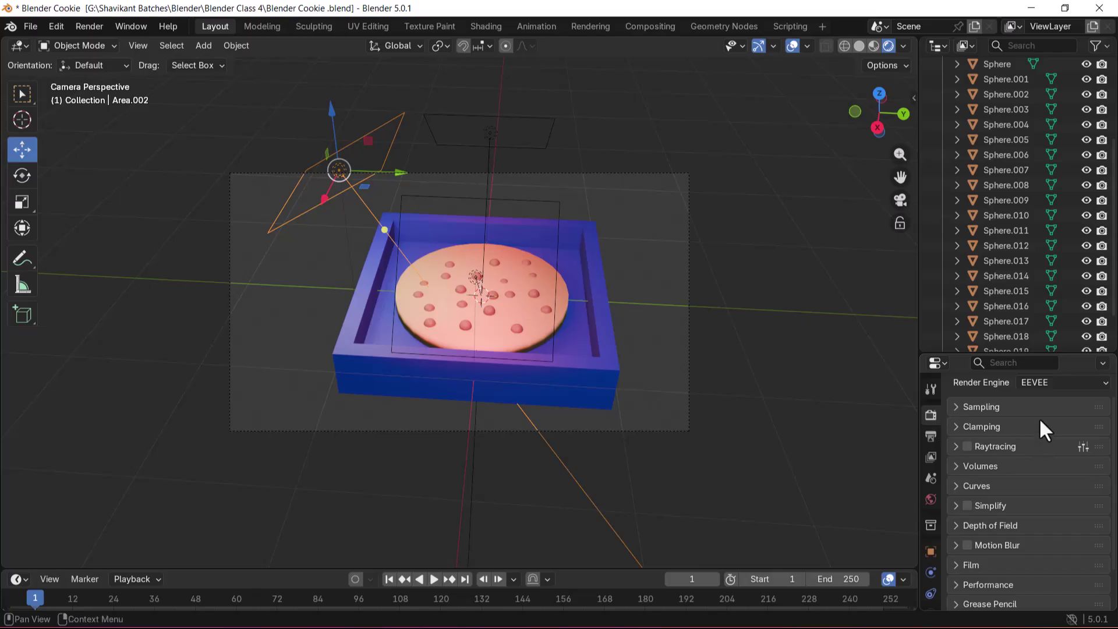
pyautogui.click(1018, 407)
pyautogui.click(990, 426)
pyautogui.click(1006, 421)
pyautogui.click(1006, 421)
pyautogui.click(1009, 443)
pyautogui.click(1009, 443)
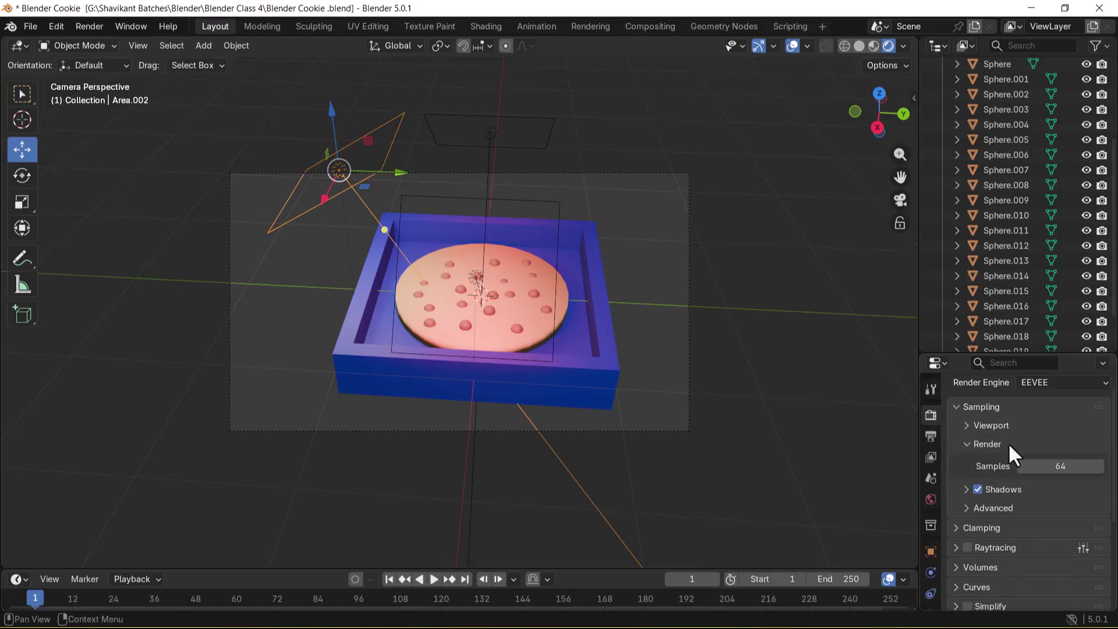
# Step: Look over the remaining EEVEE render settings and switch the render engine to Cycles
pyautogui.scroll(-5, 1017, 536)
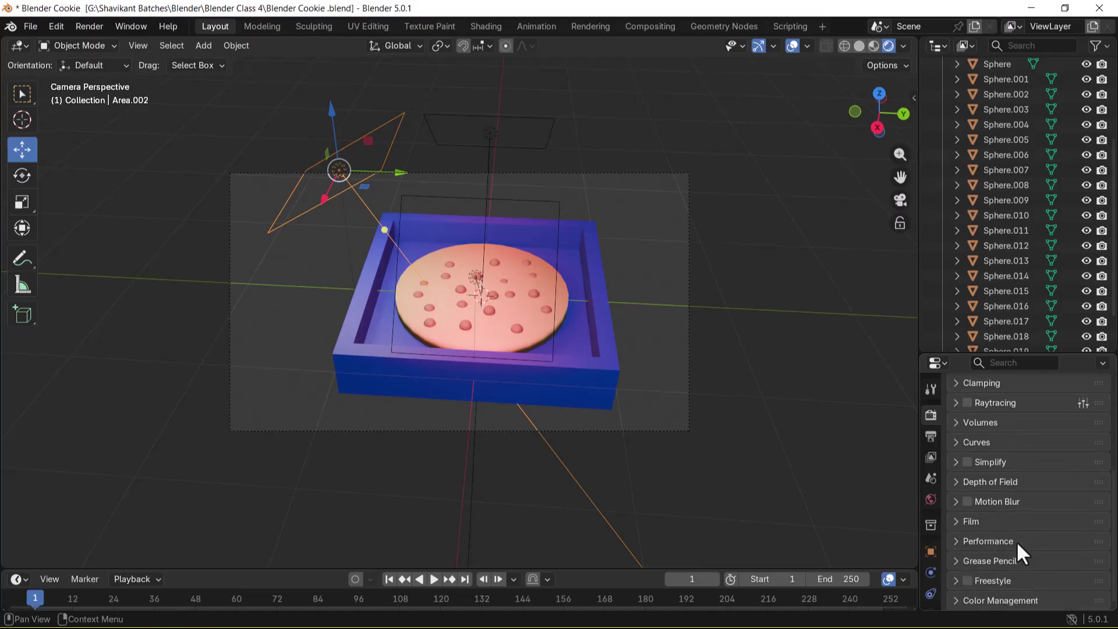
pyautogui.scroll(6, 1014, 536)
pyautogui.click(1067, 412)
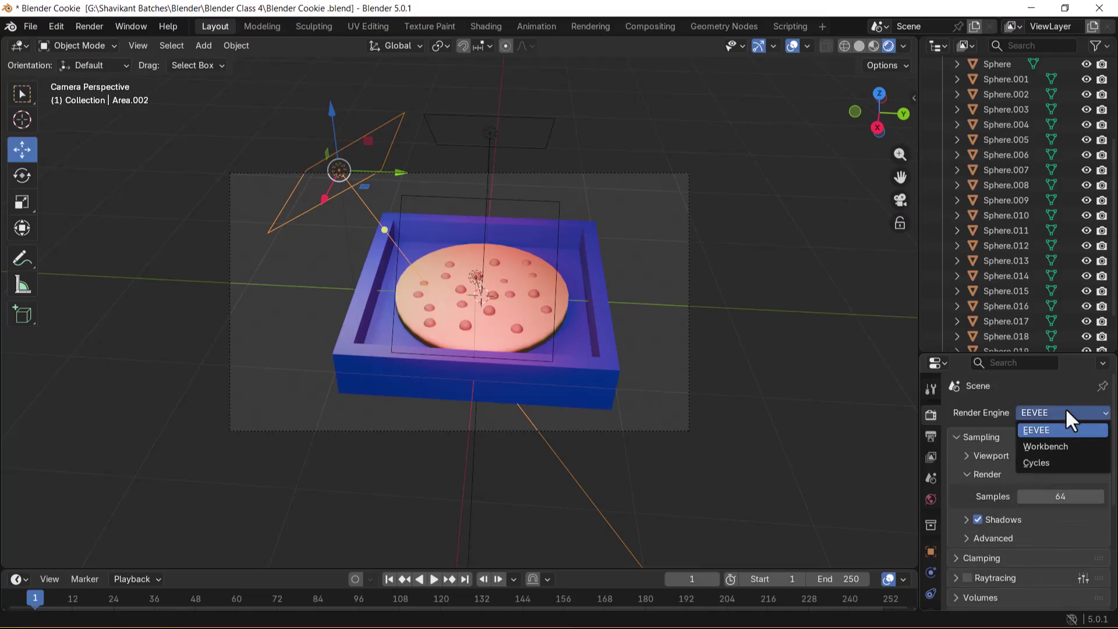
pyautogui.click(1056, 464)
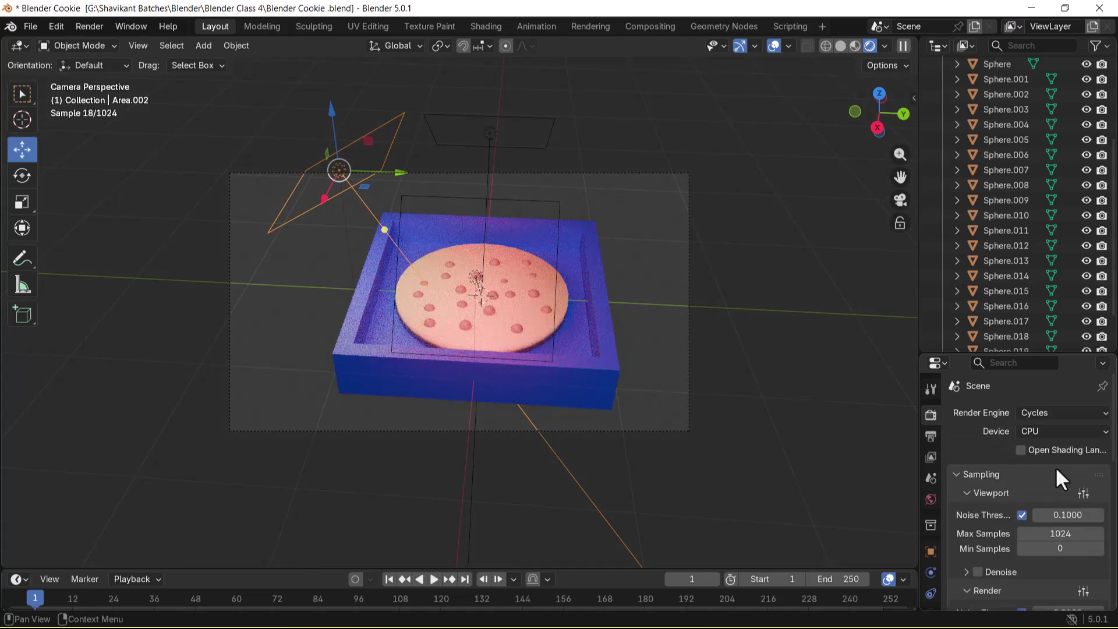
# Step: Consult the GPU slide in the PowerPoint slide show, return to Blender, and set the Cycles device to GPU Compute
pyautogui.click(1046, 432)
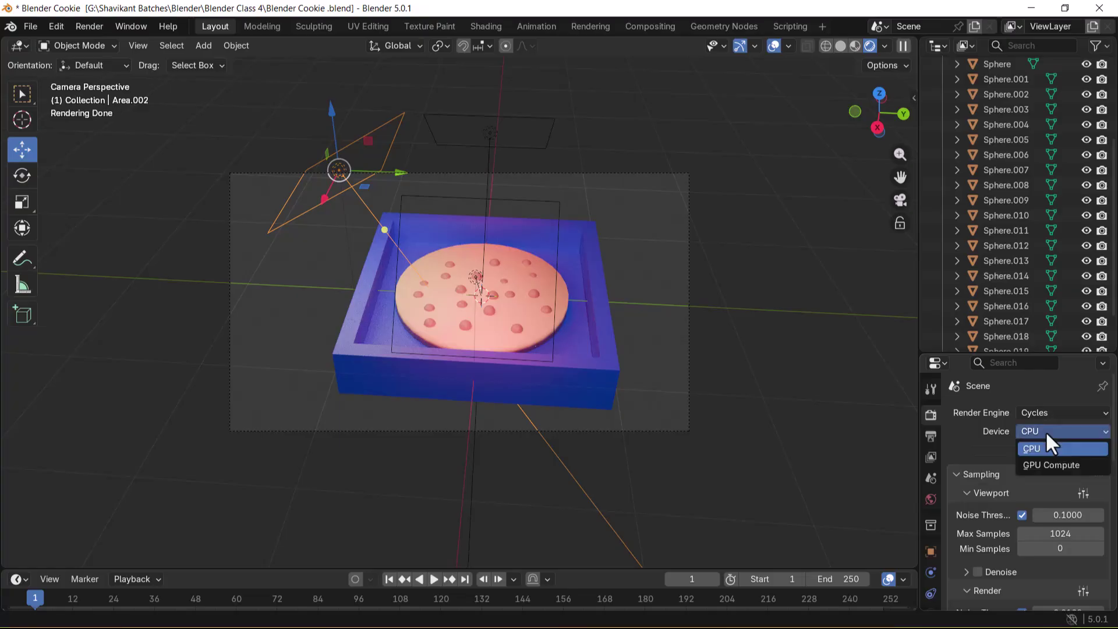
pyautogui.hotkey('alt', 'Tab')
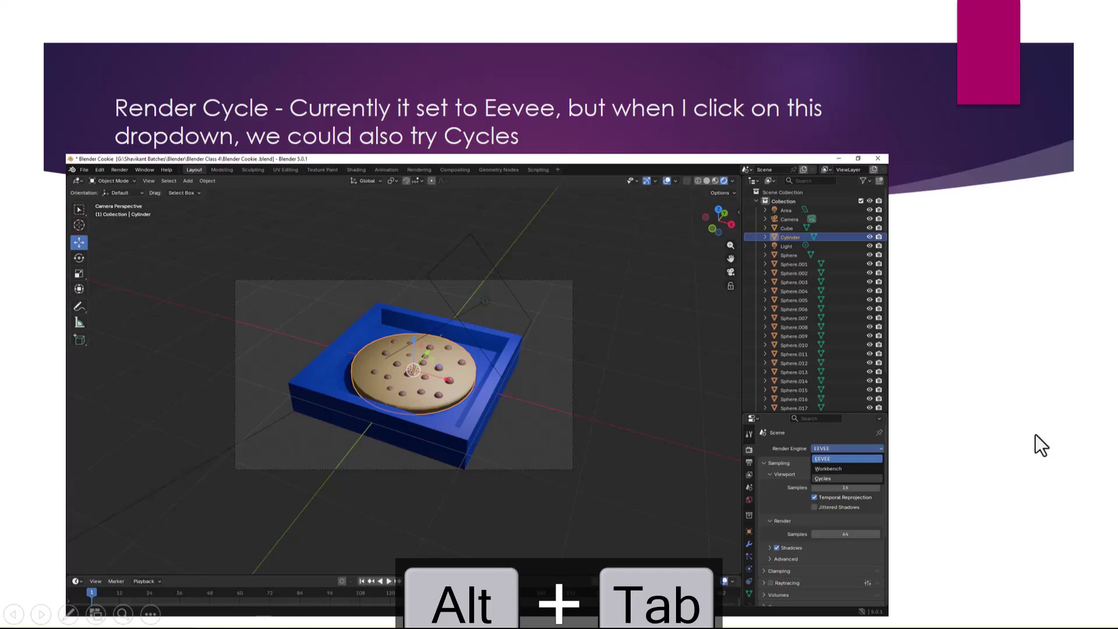
pyautogui.click(1036, 435)
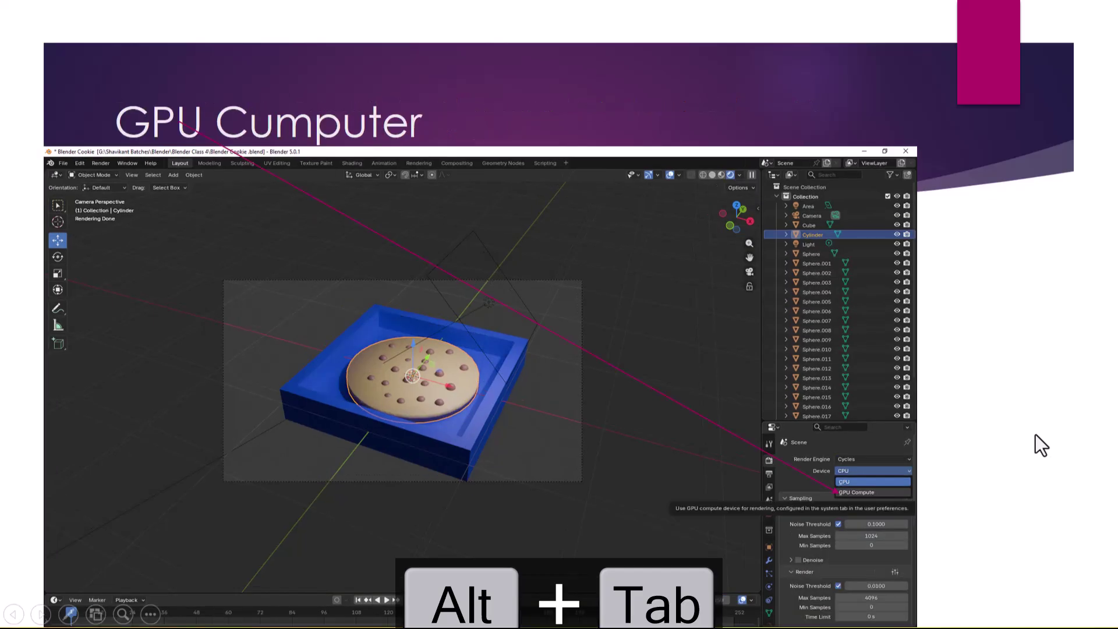
pyautogui.click(1036, 434)
pyautogui.hotkey('alt', 'Tab')
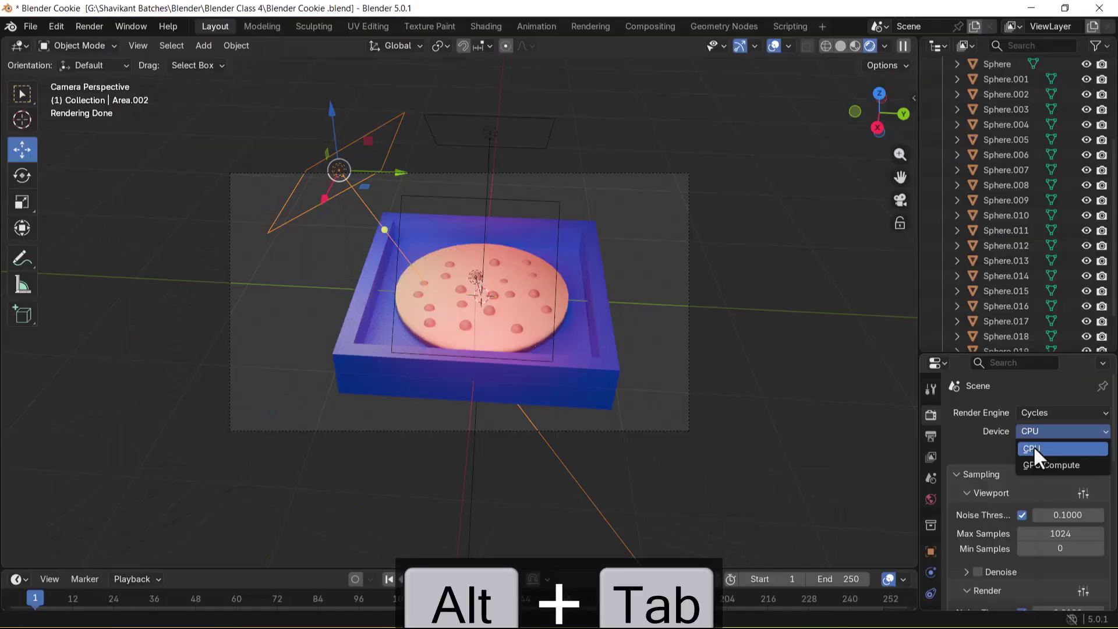
pyautogui.click(1048, 465)
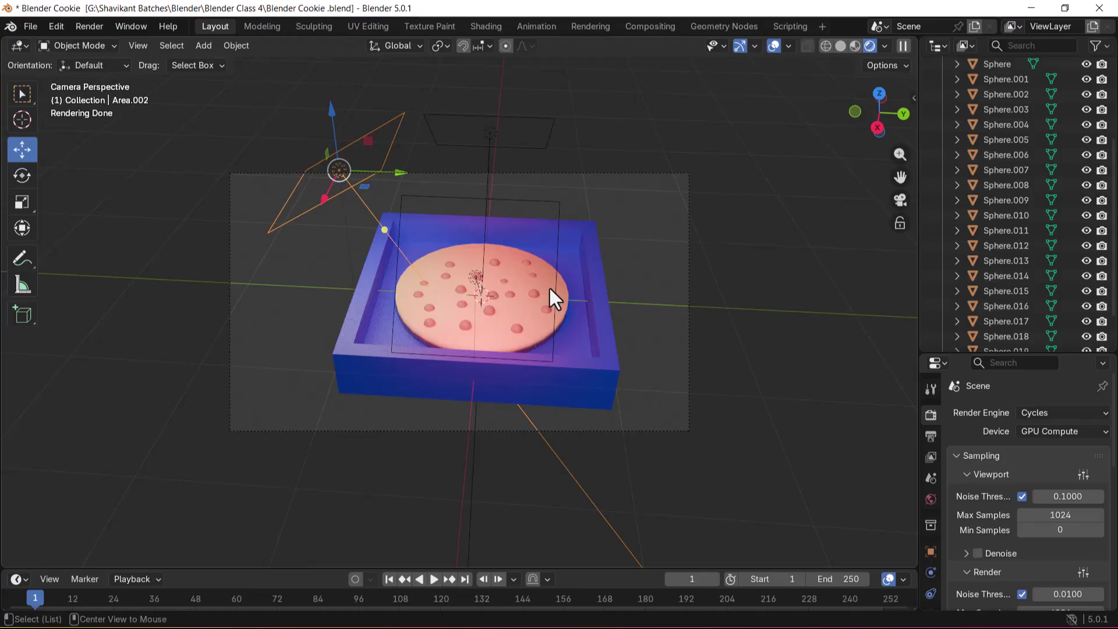
# Step: Consult the Render – F12 slide in PowerPoint, return to Blender, and render the scene as a still image
pyautogui.hotkey('alt', 'Tab')
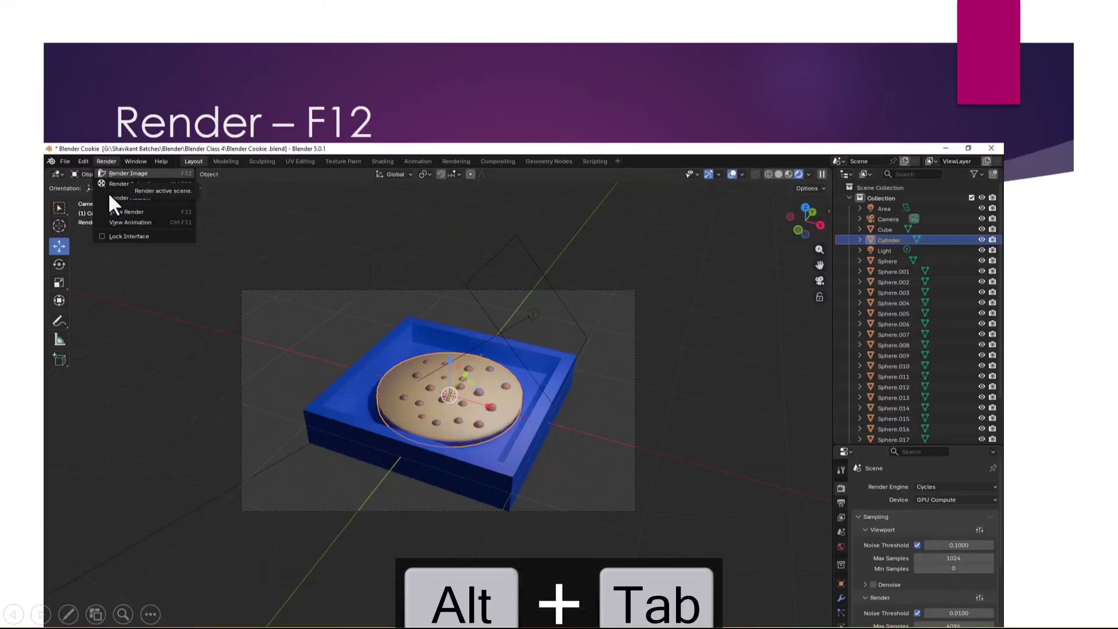
pyautogui.hotkey('alt', 'Tab')
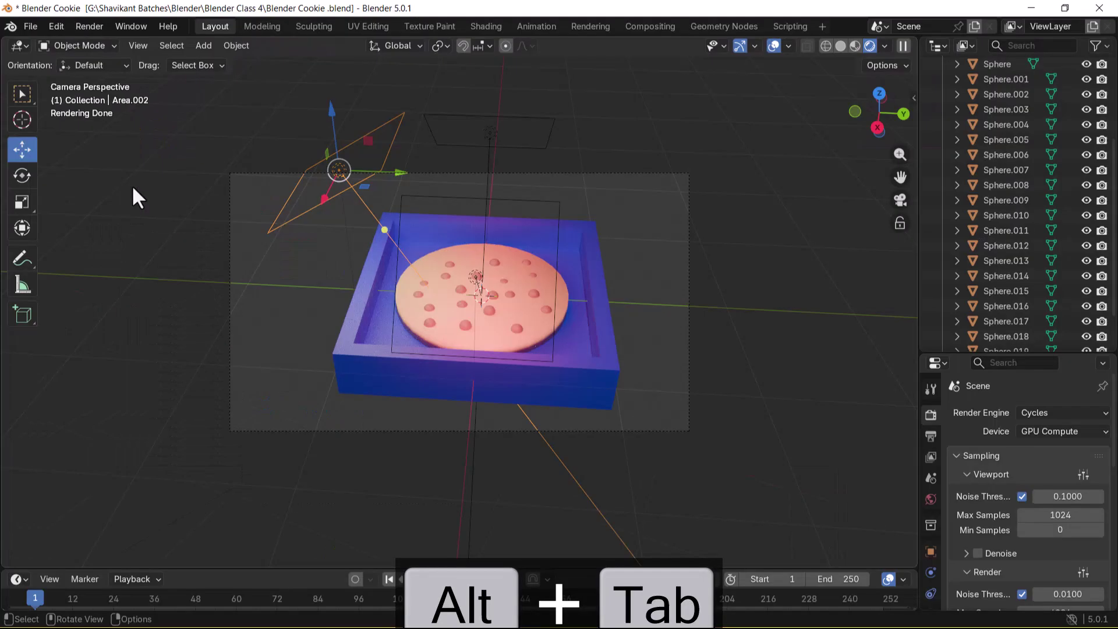
pyautogui.click(96, 23)
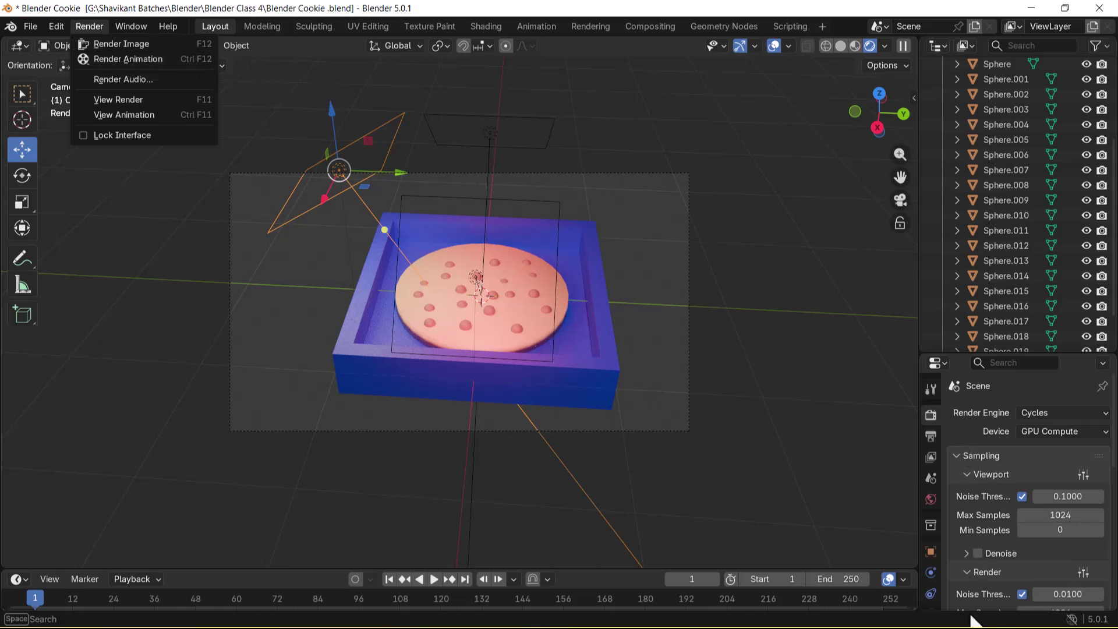
pyautogui.click(145, 40)
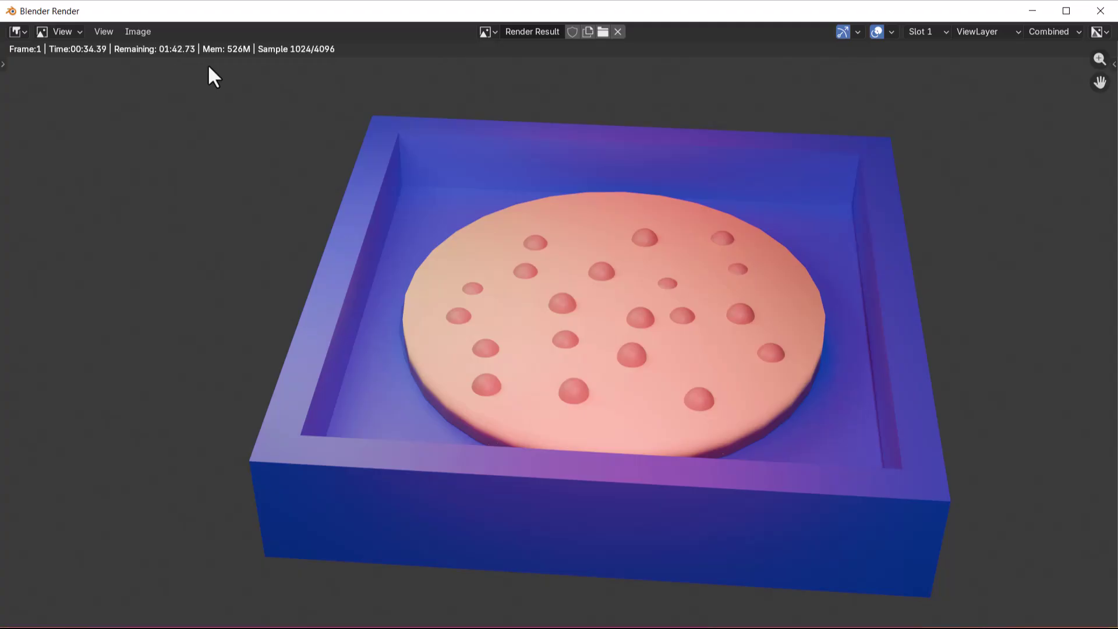
# Step: Examine the render window's view, image and mode options while the render runs, and inspect the whole rendered frame
pyautogui.click(98, 31)
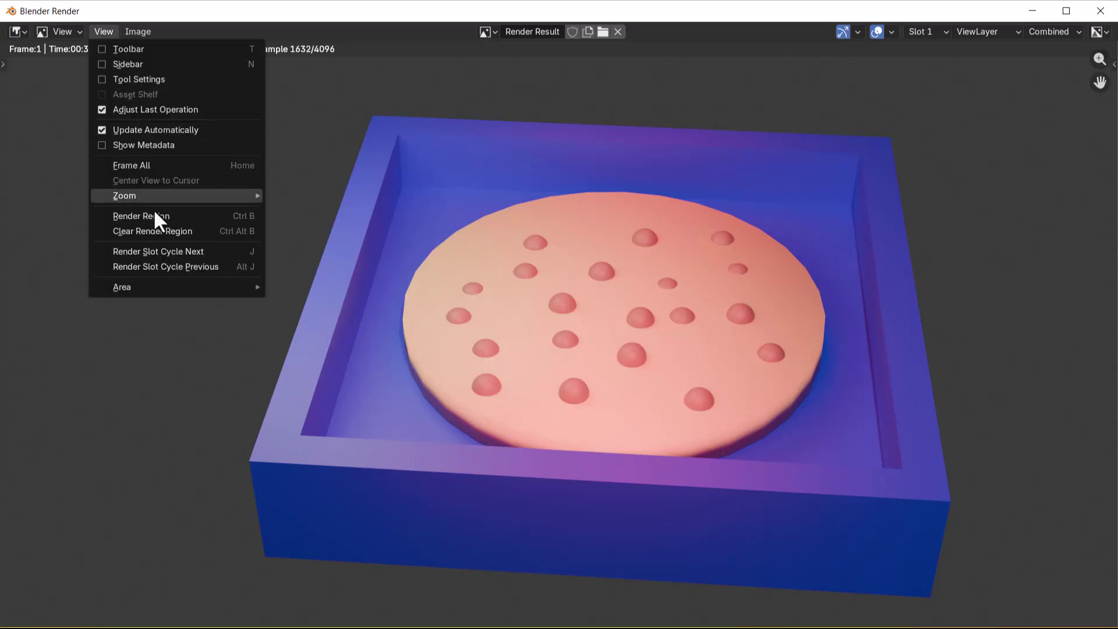
pyautogui.click(139, 30)
pyautogui.click(138, 31)
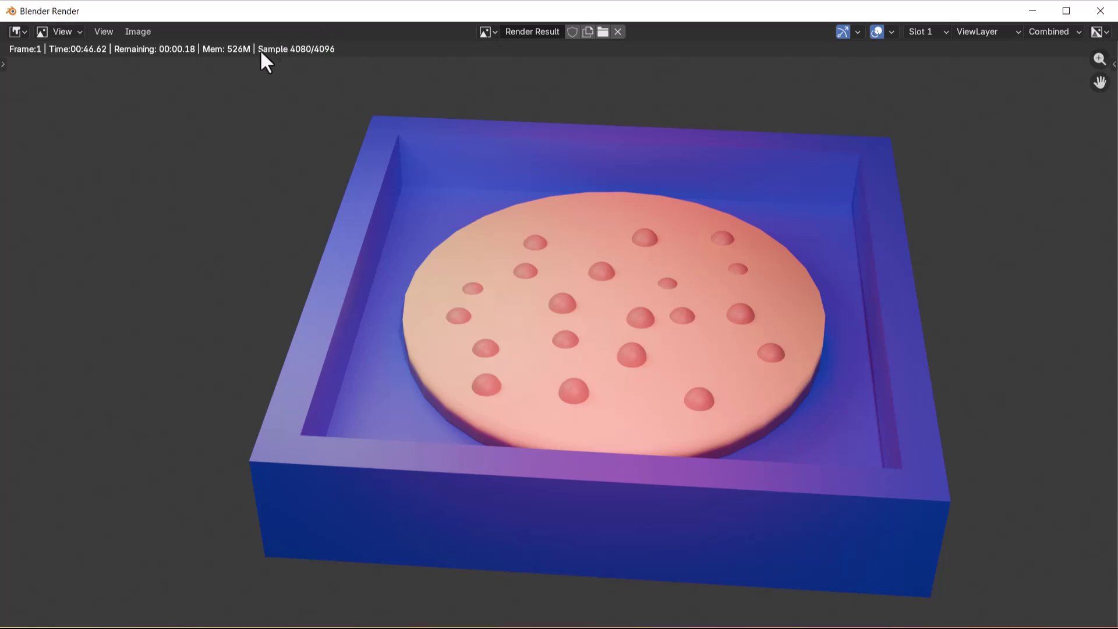
pyautogui.click(102, 31)
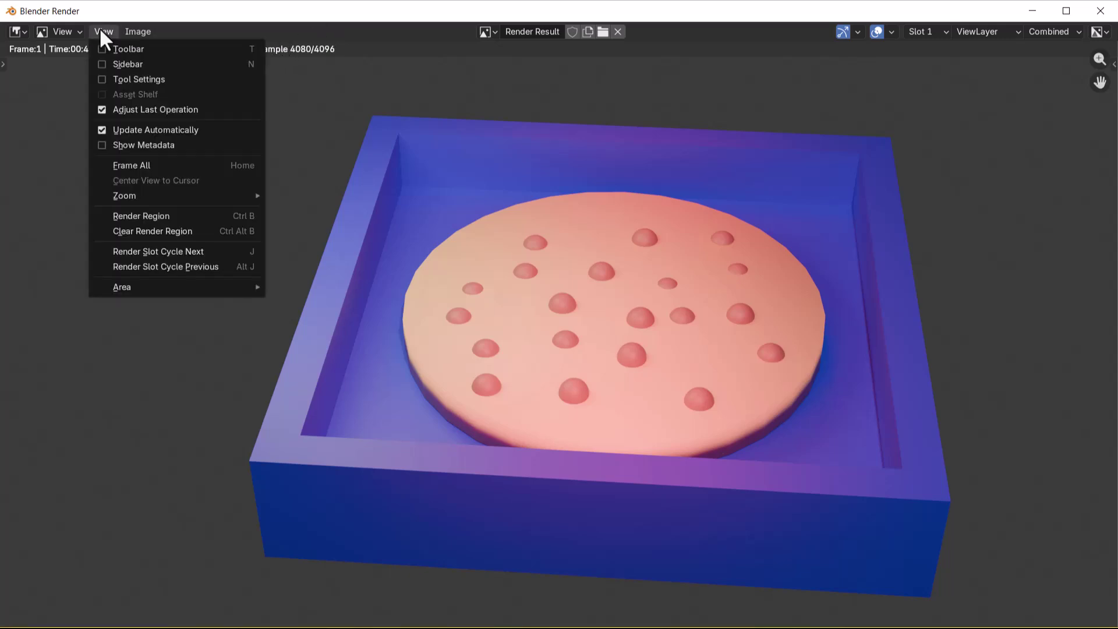
pyautogui.moveTo(138, 29)
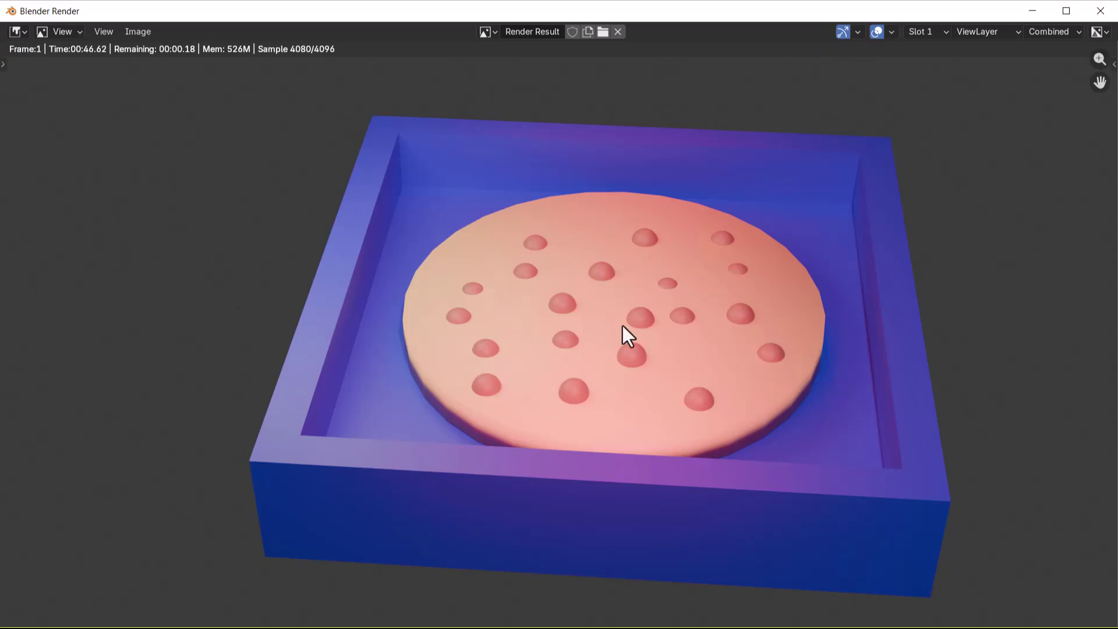
pyautogui.scroll(-2, 624, 327)
pyautogui.scroll(1, 623, 326)
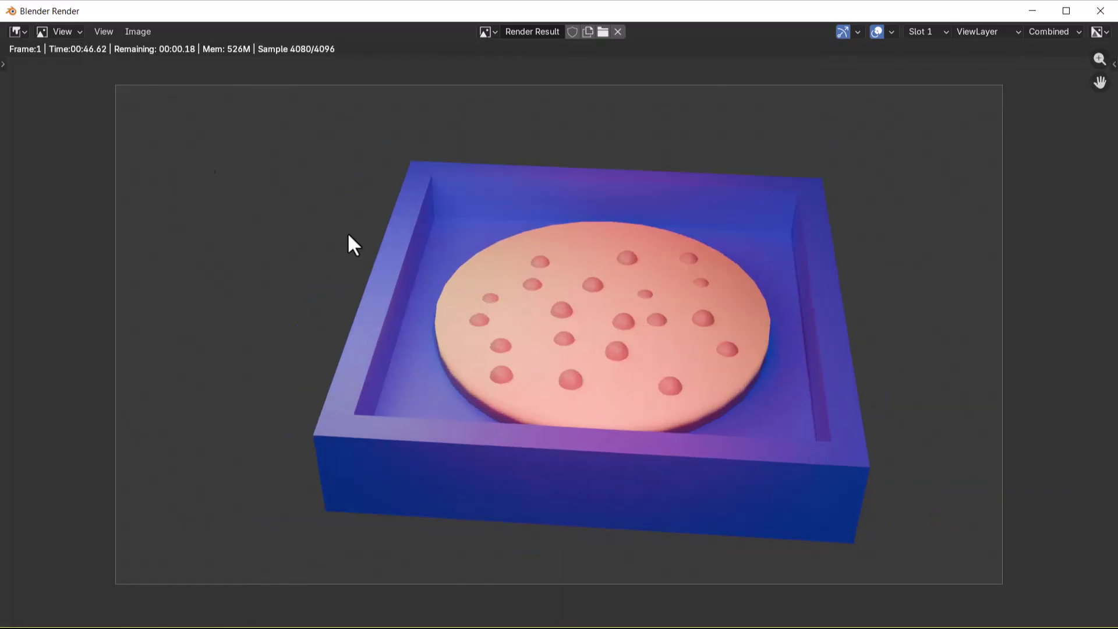
pyautogui.click(135, 32)
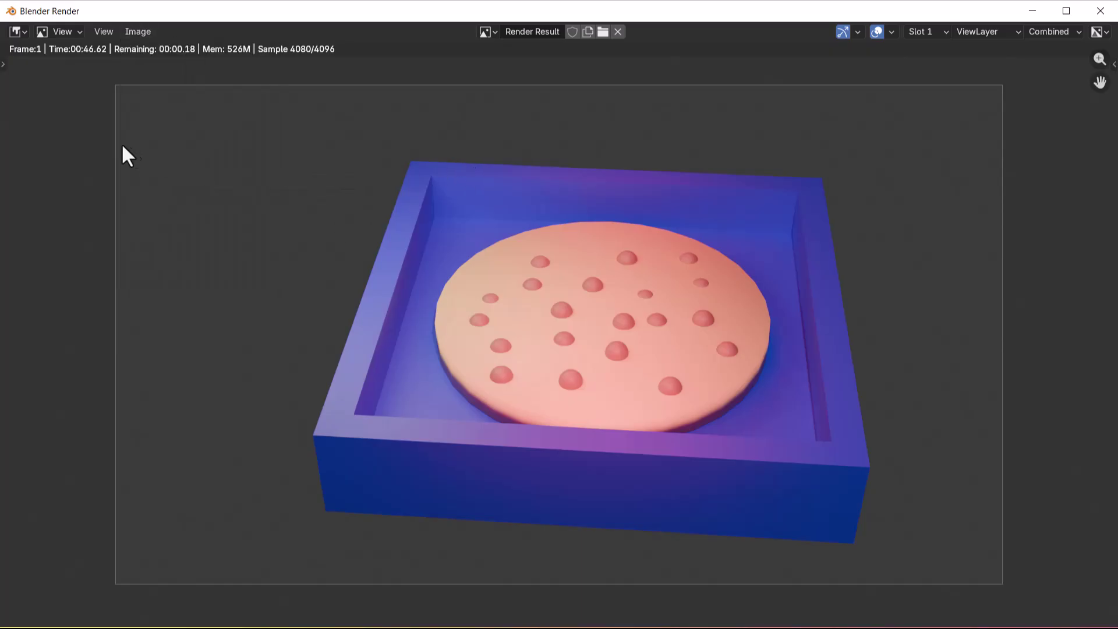
pyautogui.click(60, 32)
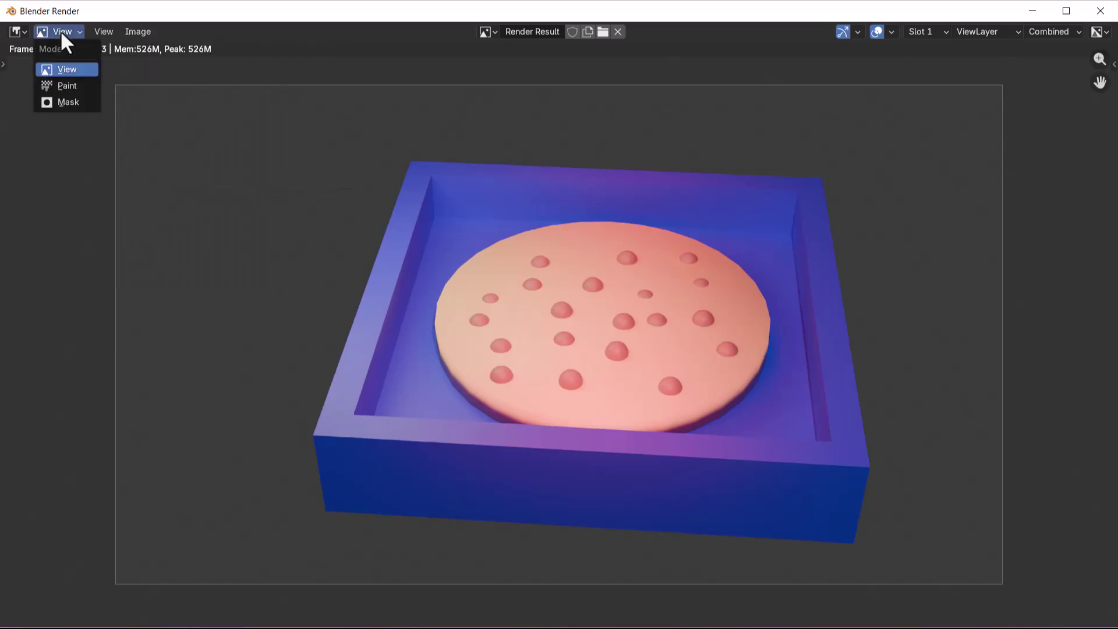
pyautogui.hotkey('alt', 'Tab')
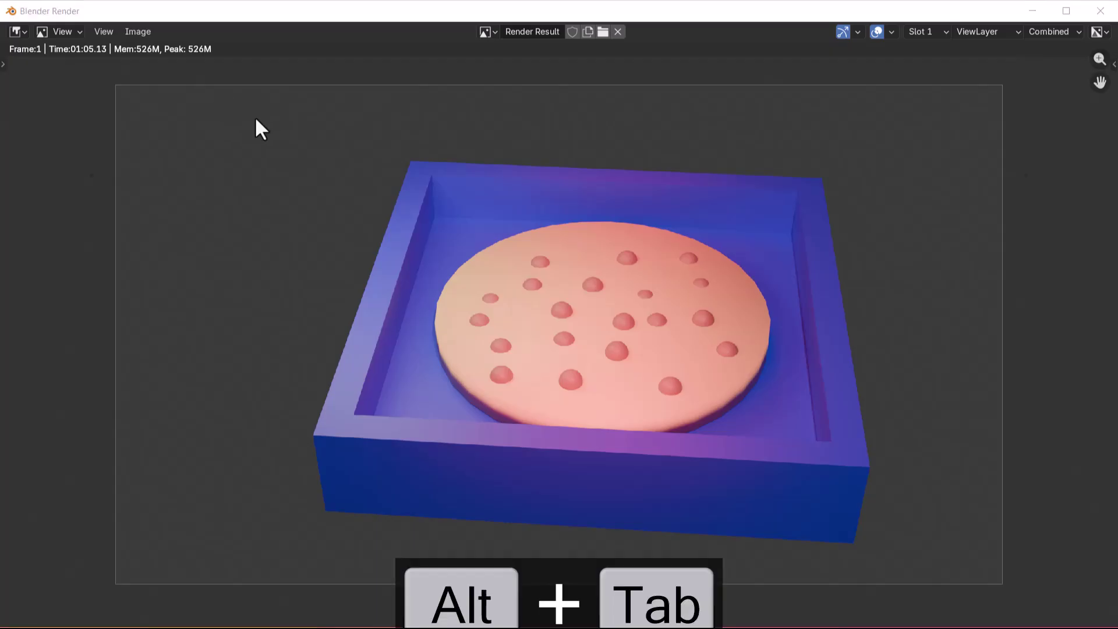
pyautogui.press('Escape')
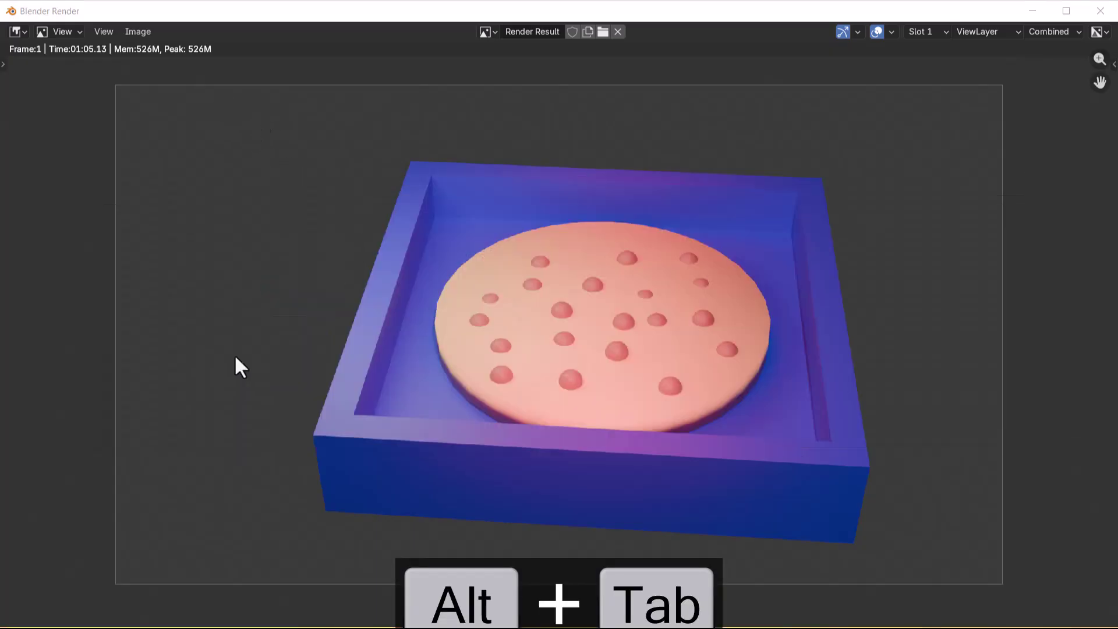
# Step: Save the render result as Cookie Render.png in the Blender Class 4 folder
pyautogui.click(138, 32)
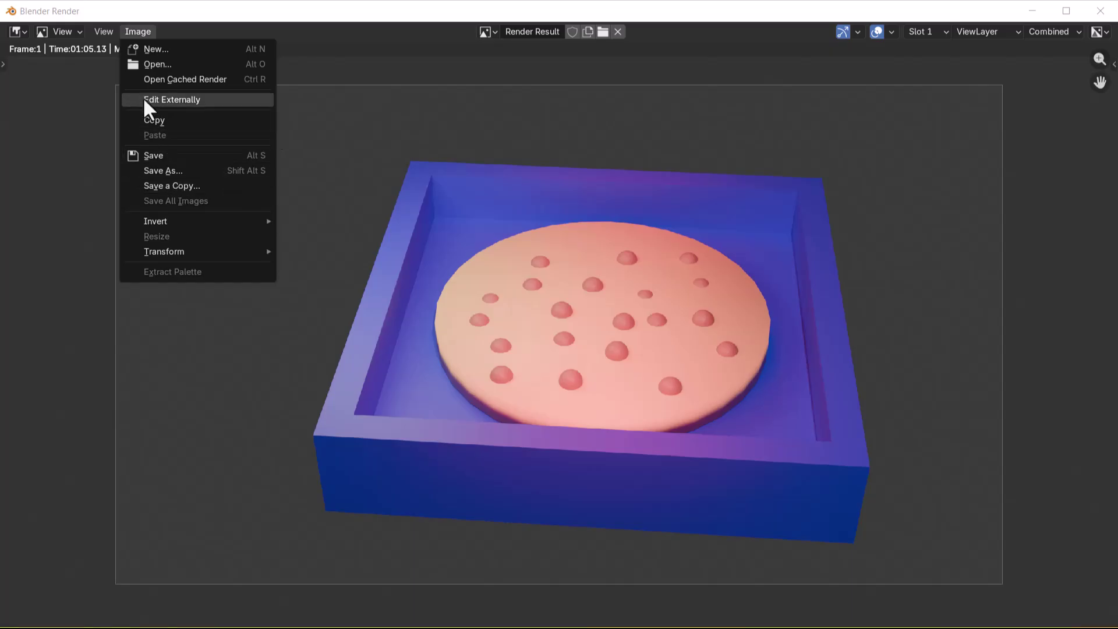
pyautogui.click(174, 170)
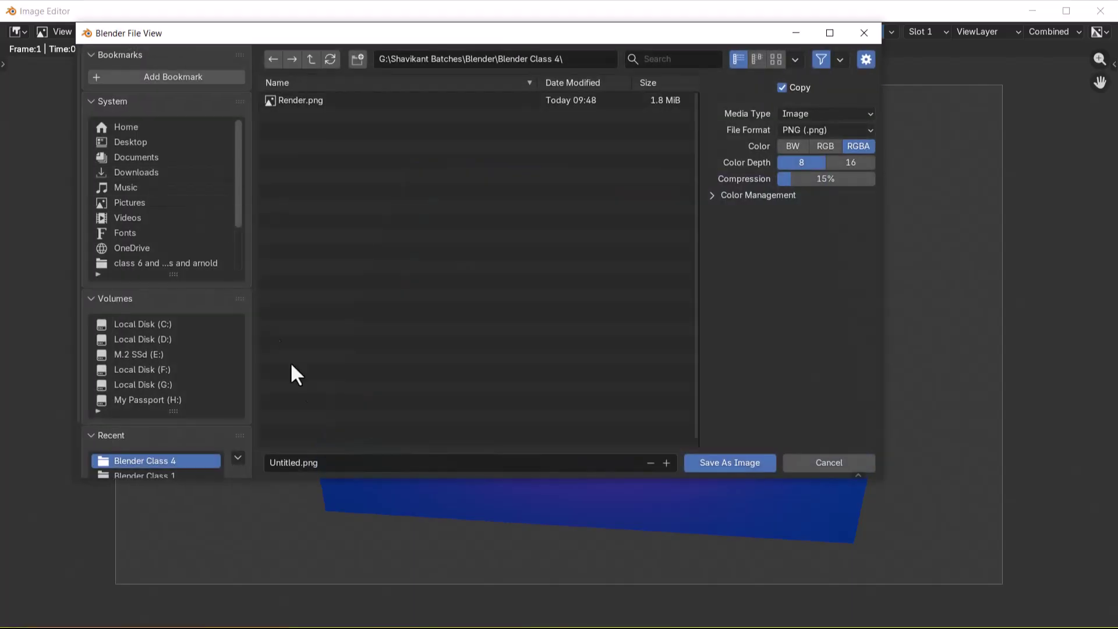
pyautogui.click(295, 460)
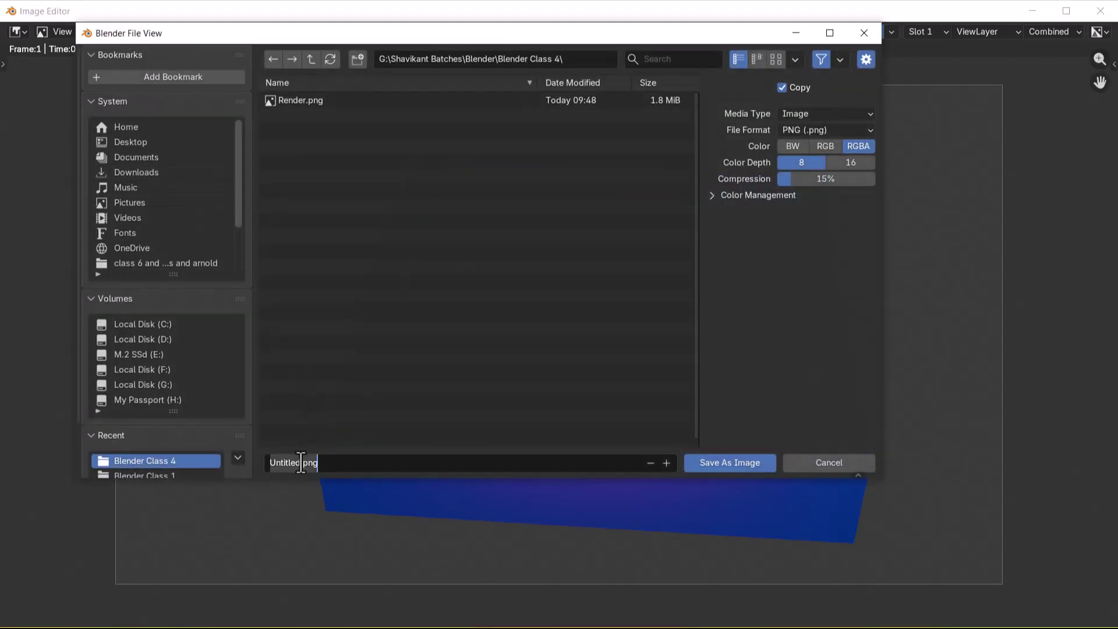
pyautogui.write('Render')
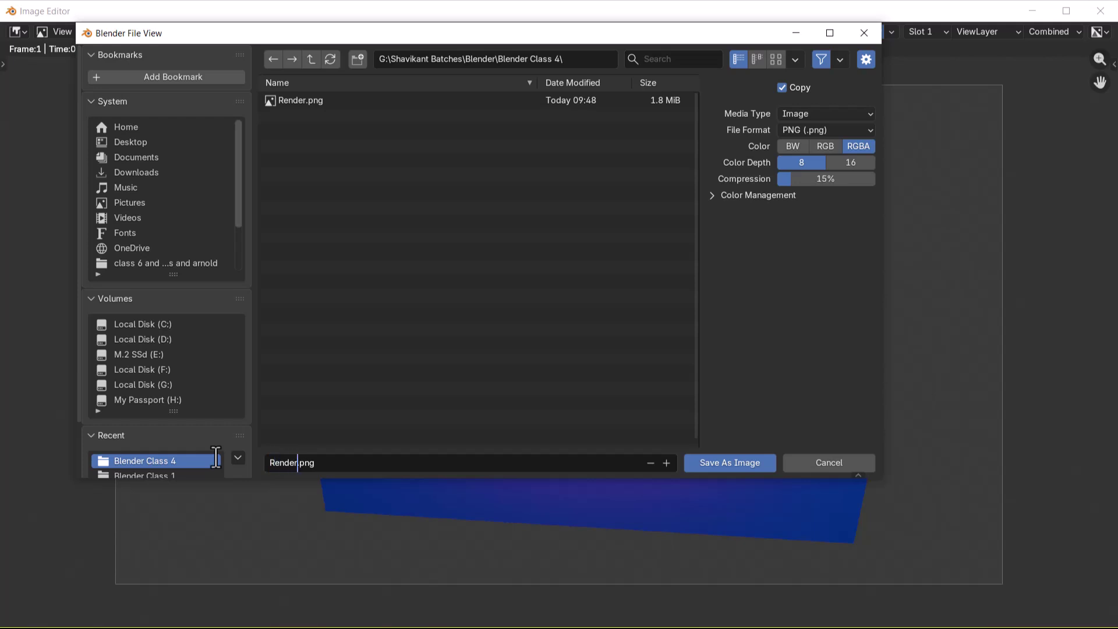
pyautogui.write('Cookie')
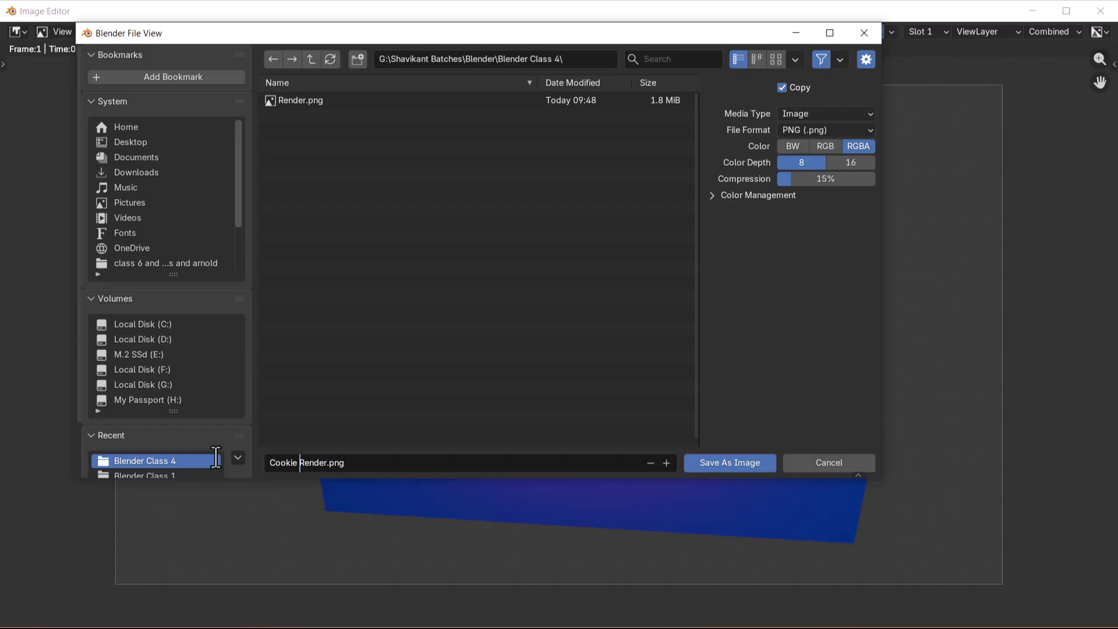
pyautogui.press('Return')
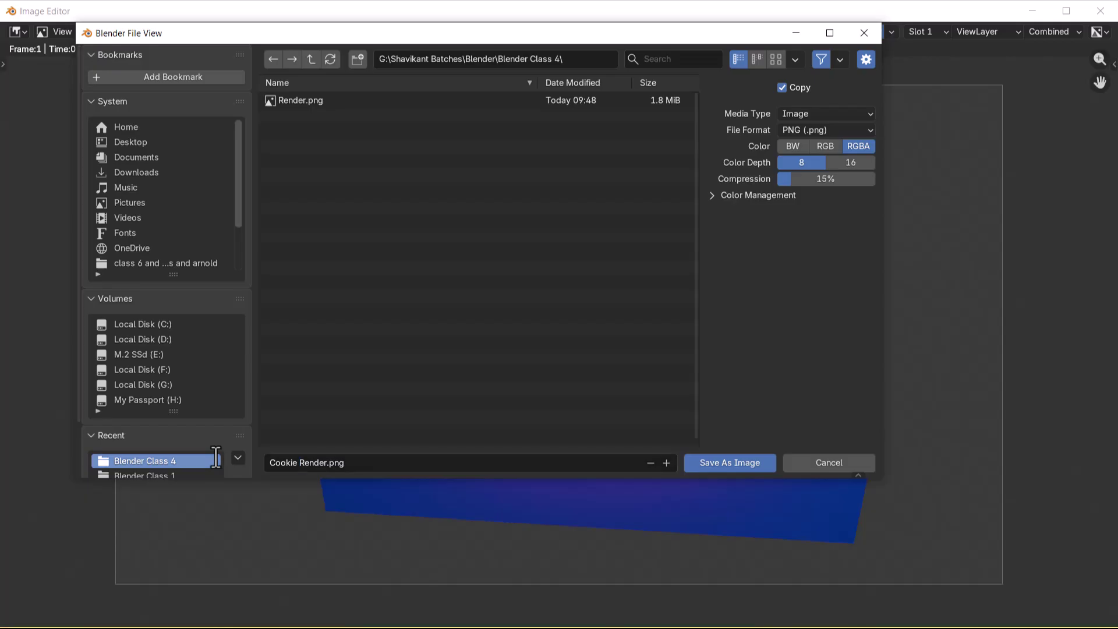
pyautogui.click(728, 463)
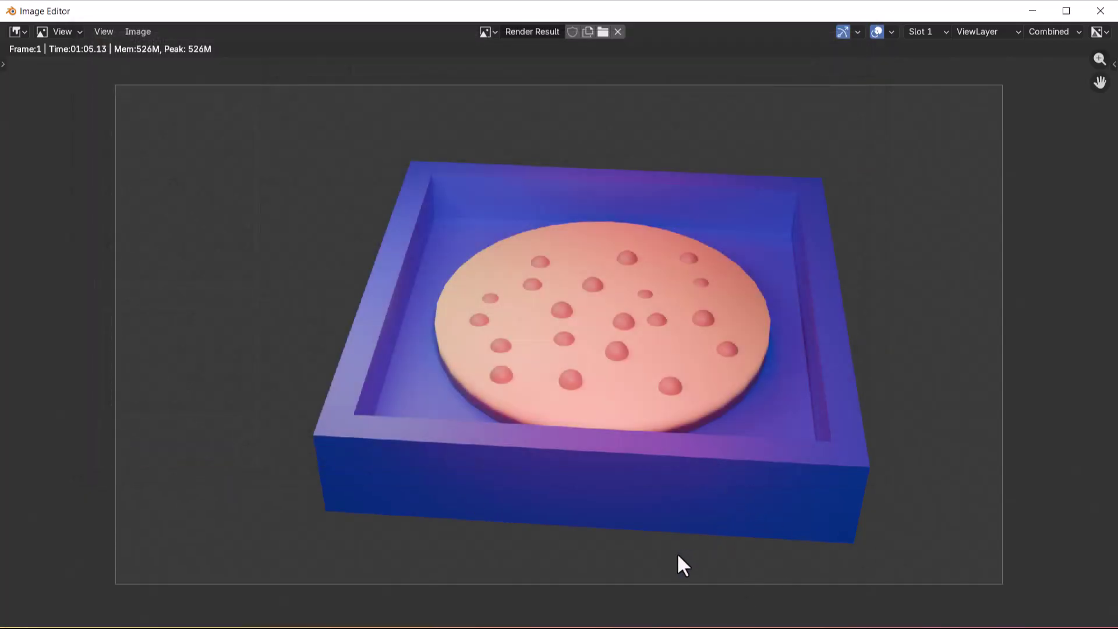
# Step: Switch to the Blender Class 4 folder in File Explorer and open Cookie Render.png to view the saved image
pyautogui.press('super')
pyautogui.moveTo(285, 619)
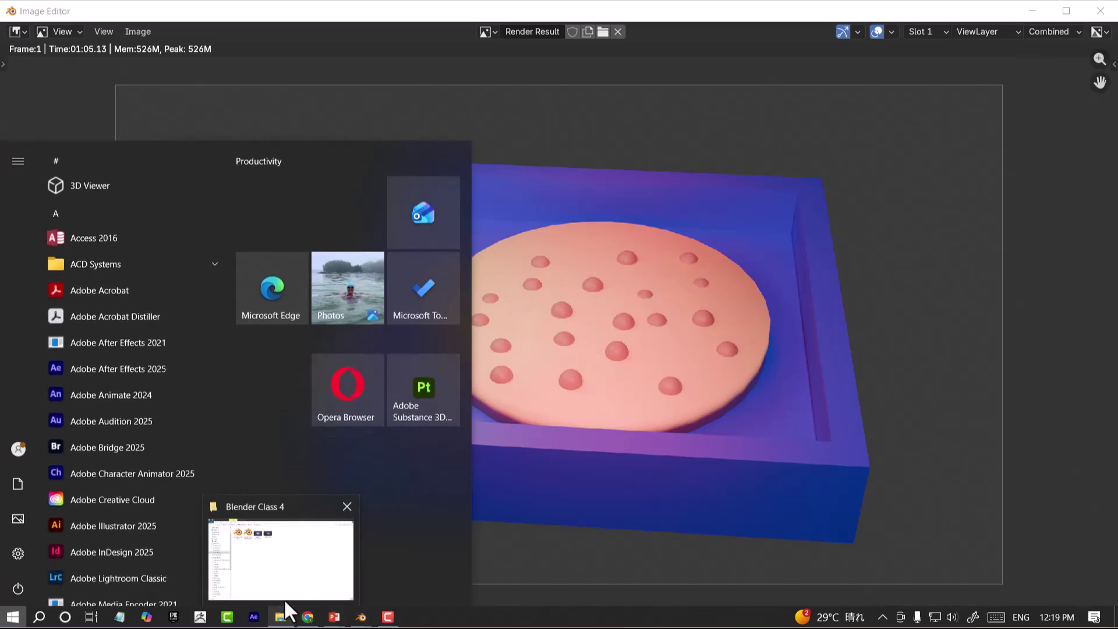
pyautogui.click(302, 539)
pyautogui.click(463, 122)
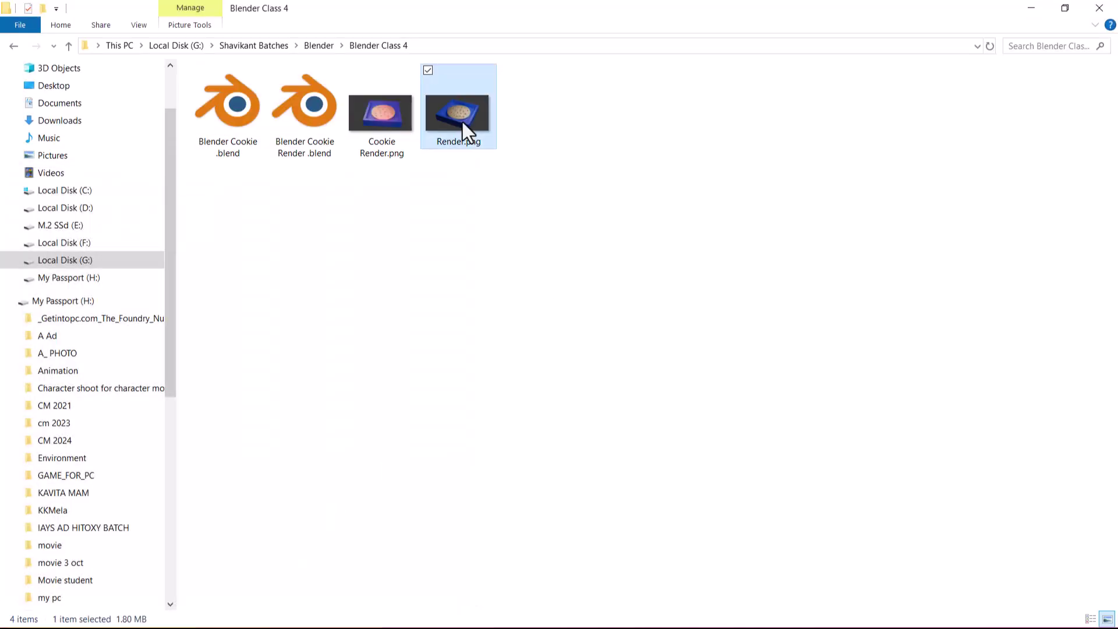
pyautogui.doubleClick(467, 137)
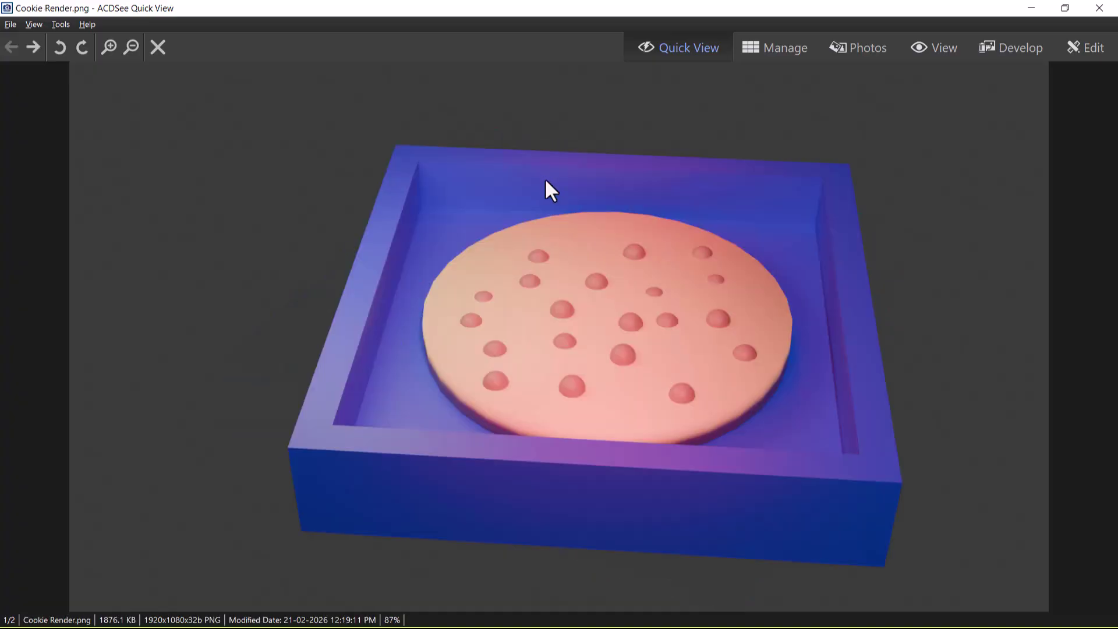